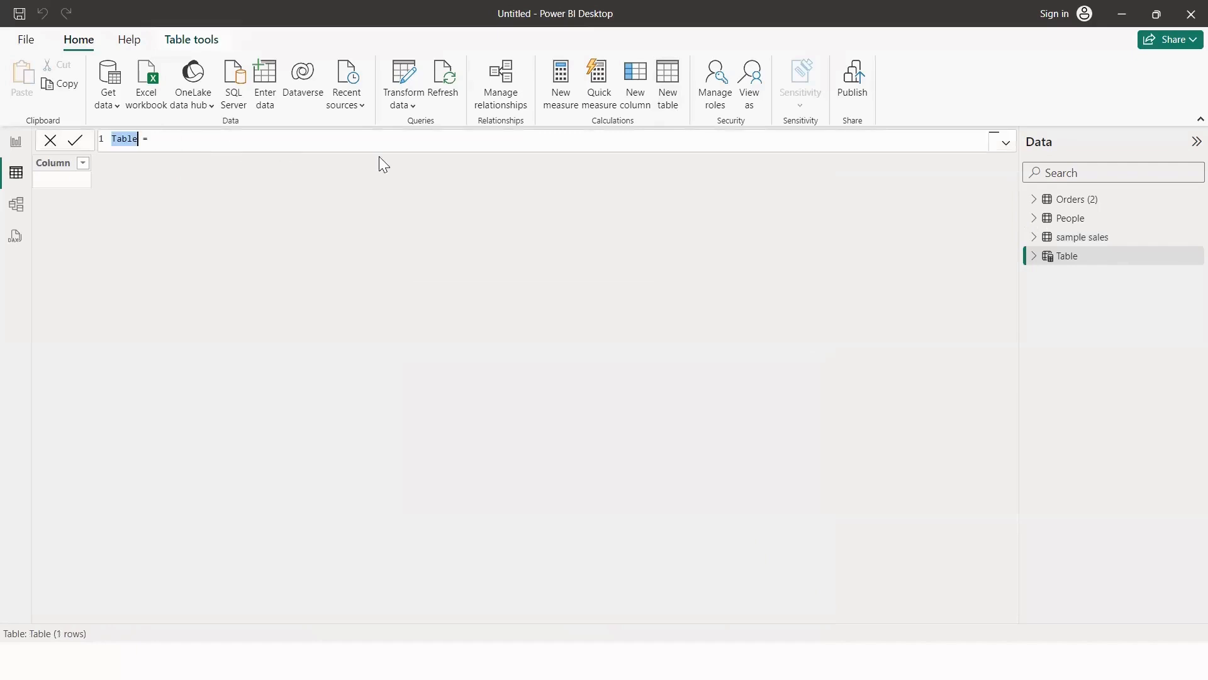
Name the new calculated table HighQuantitySales and start its formula as FILTER on the 'sample sales' table.
text(HighQuantitySales)
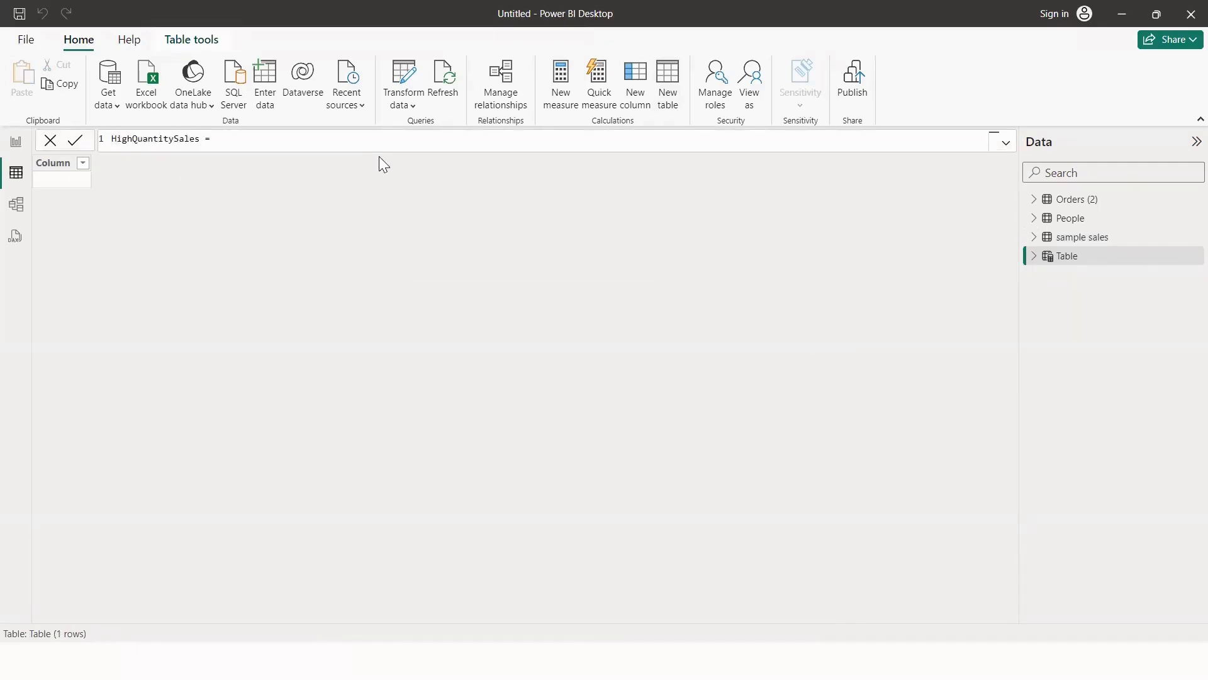
key(End)
text(filter)
key(Tab)
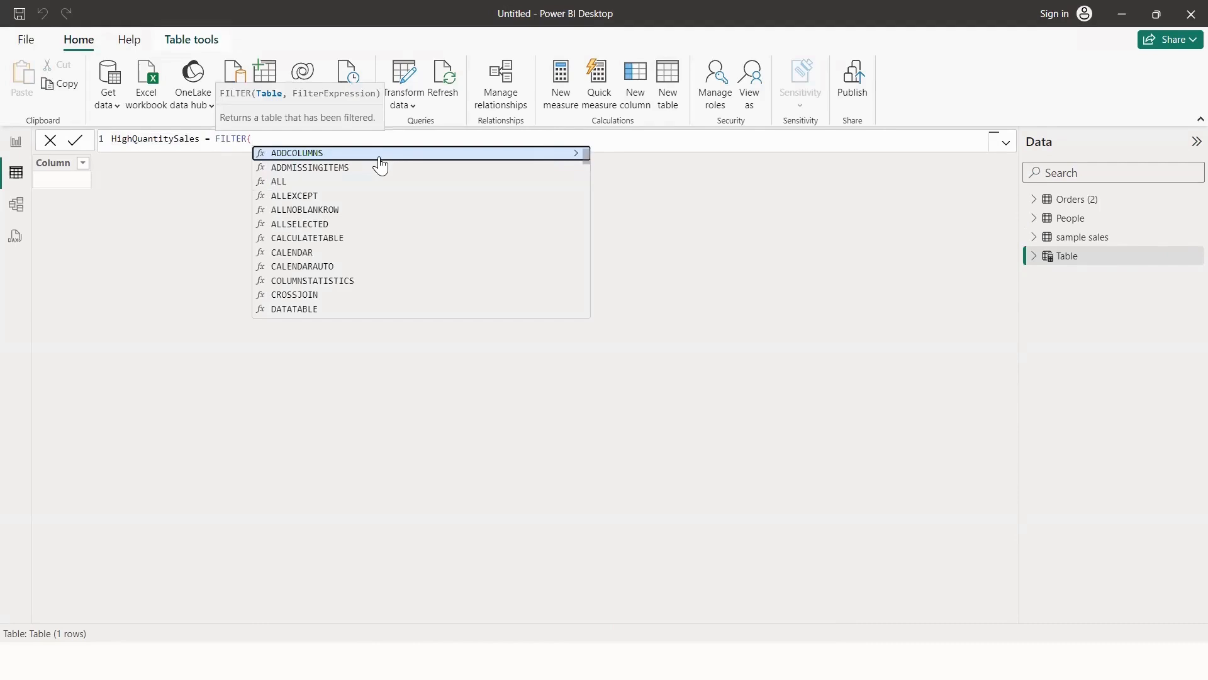
text(sampl)
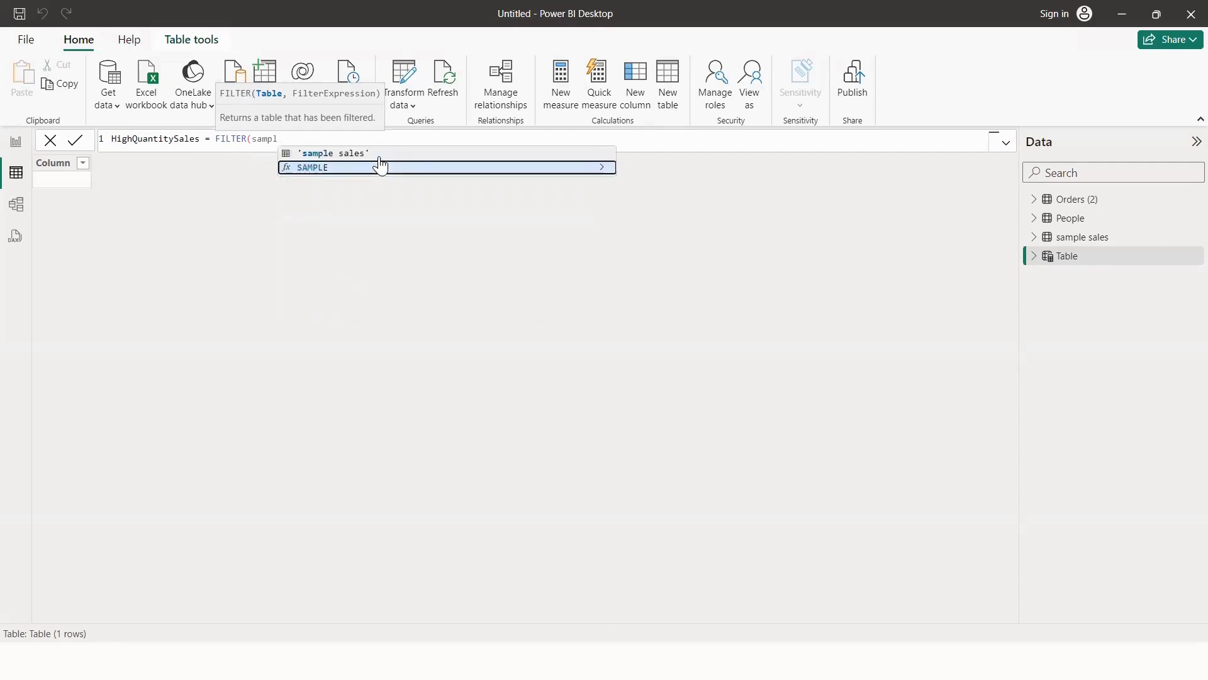
key(Up)
key(Tab)
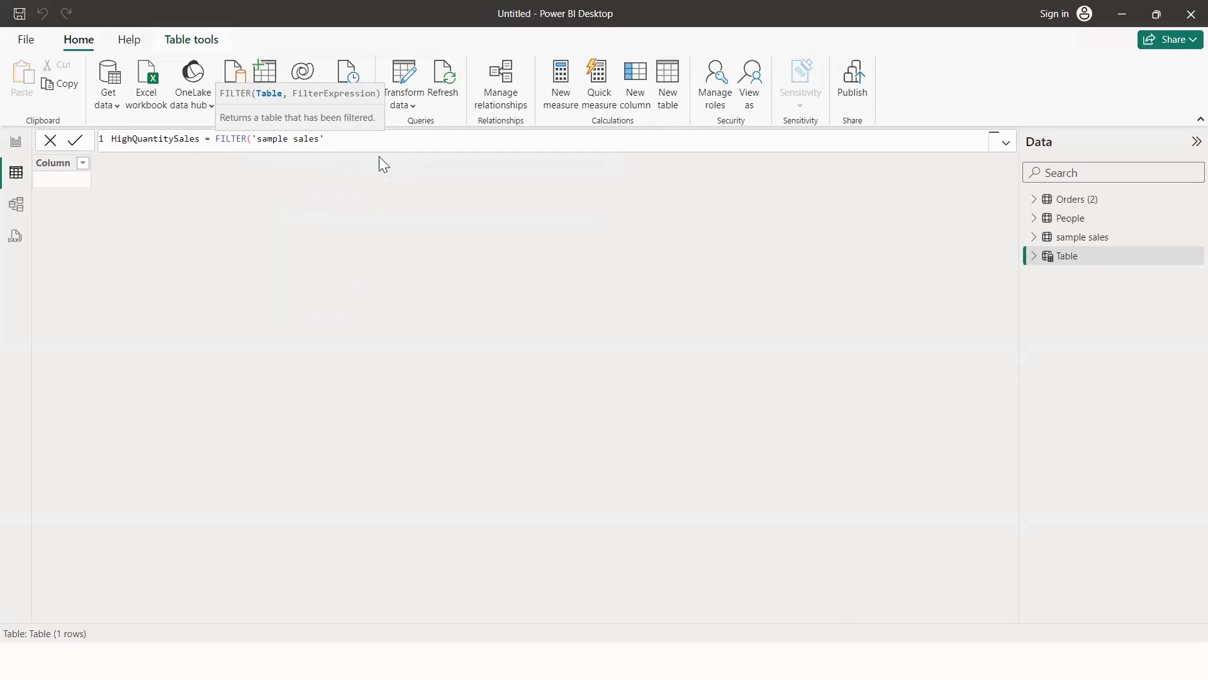
Complete the FILTER formula with the condition 'sample sales'[Quantity]>3 and commit the table.
text(,sam)
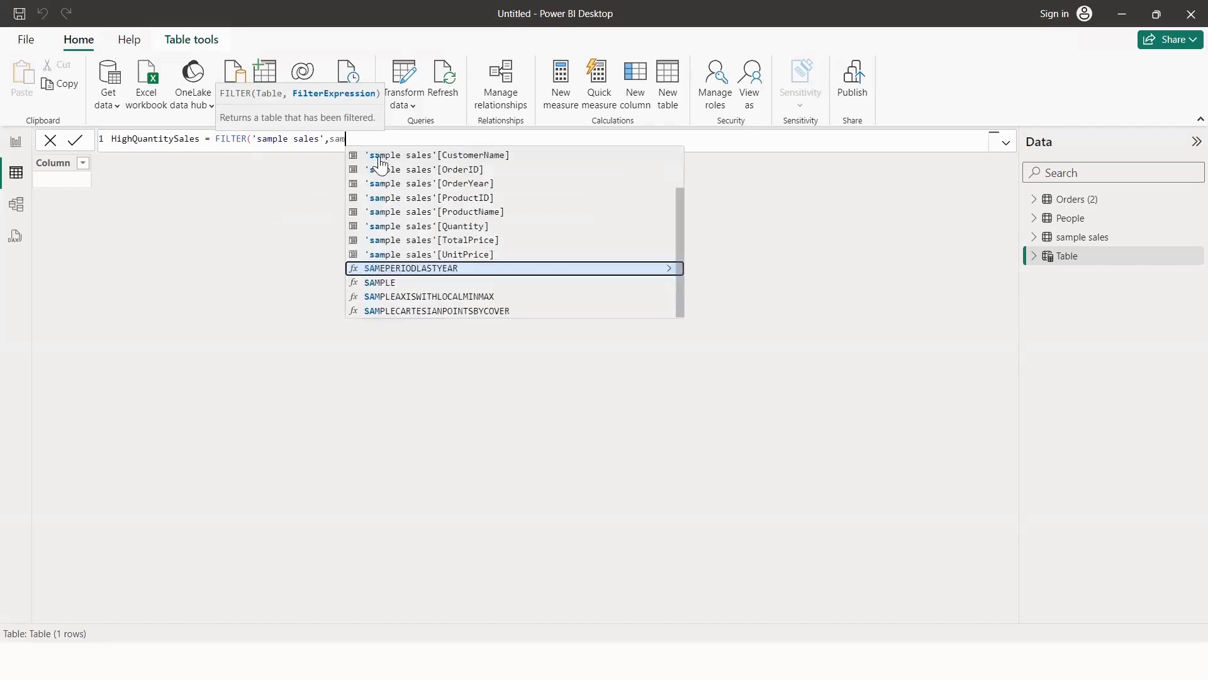
text(ple)
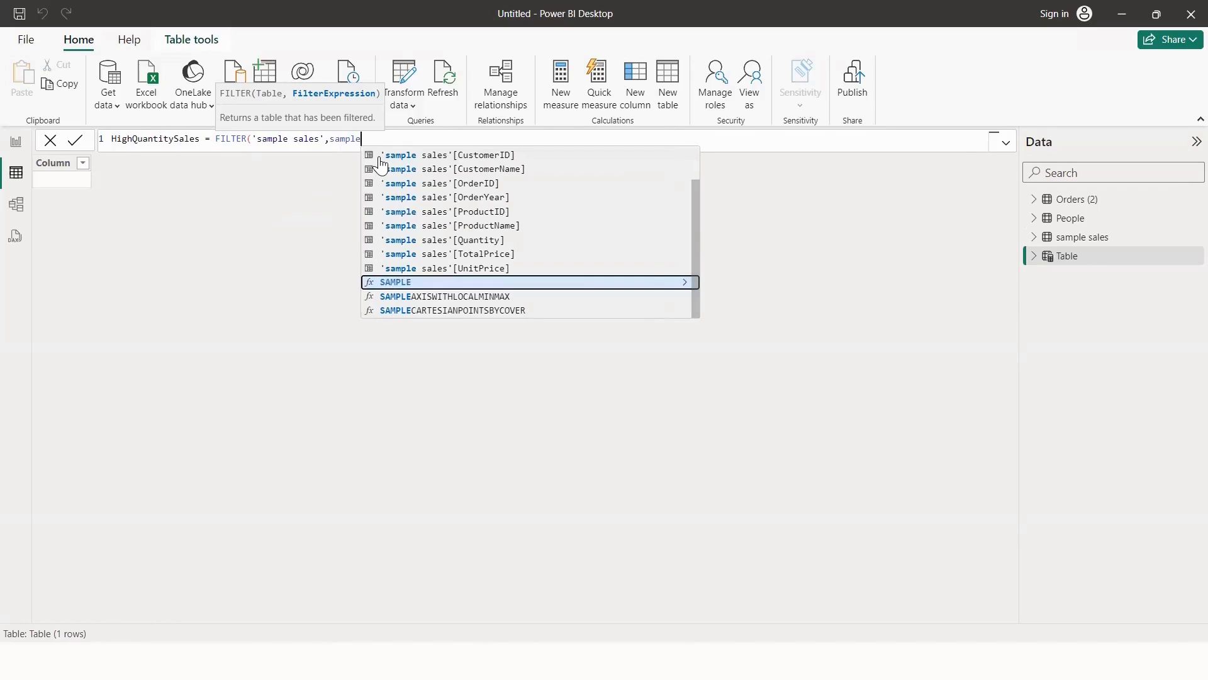
key(Up)
key(Up)
key(Up)
key(Tab)
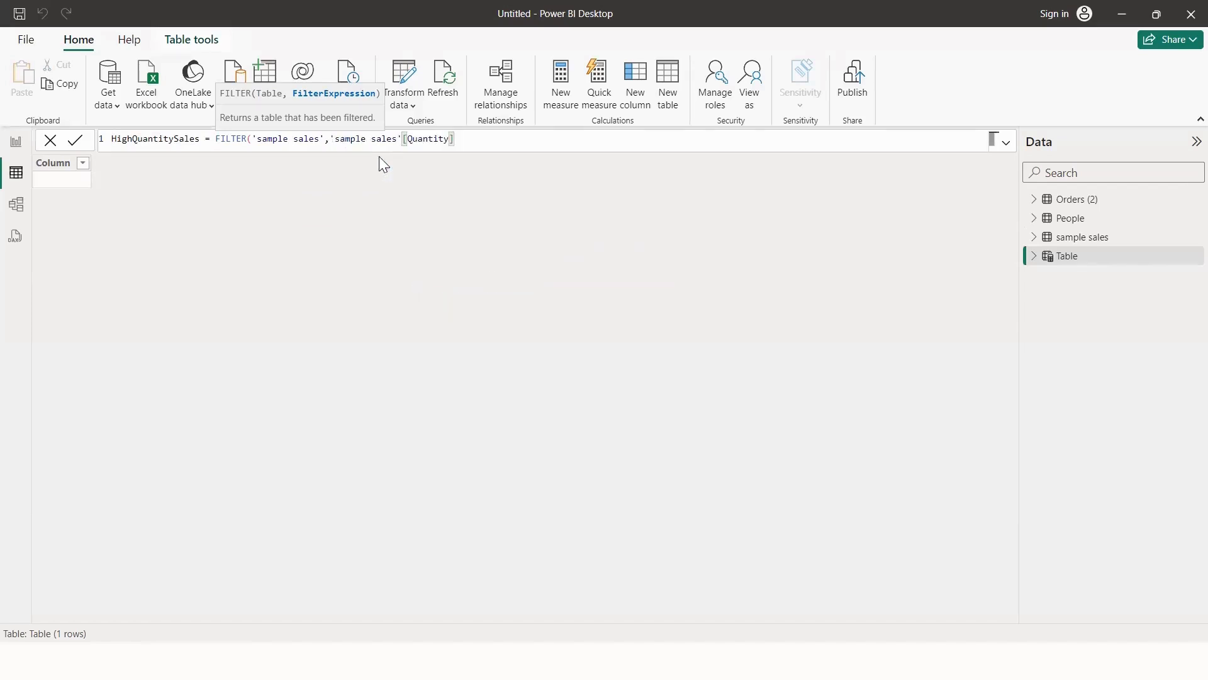
text(>3))
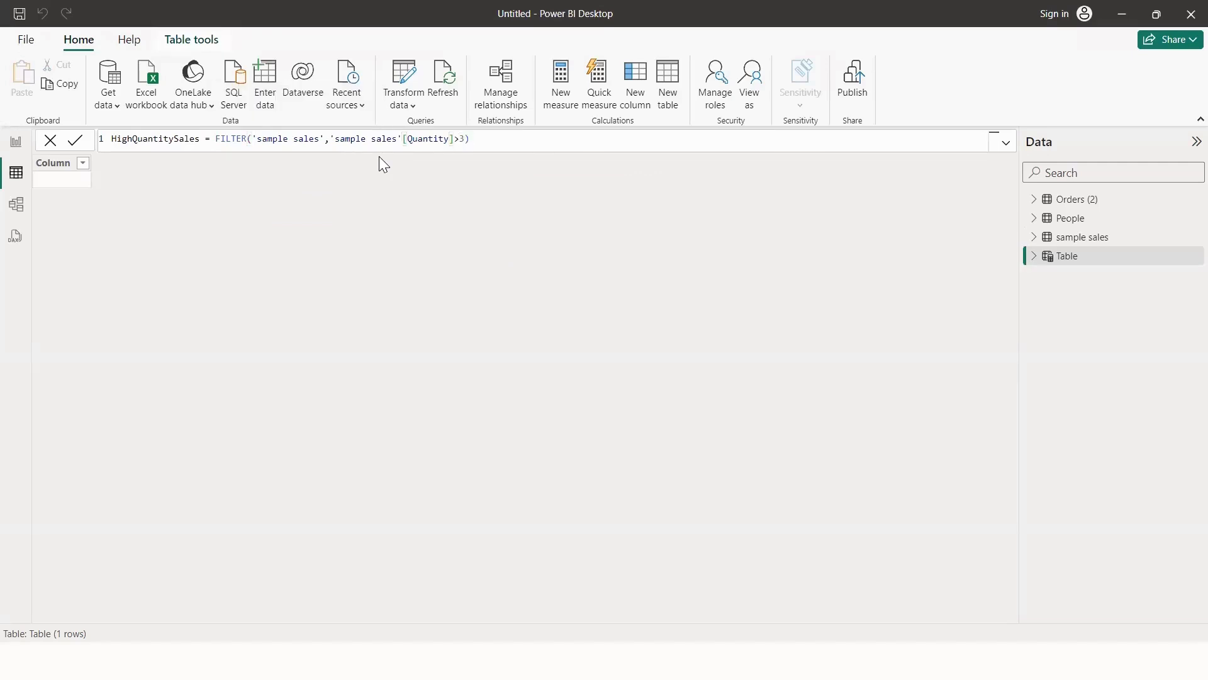
key(Return)
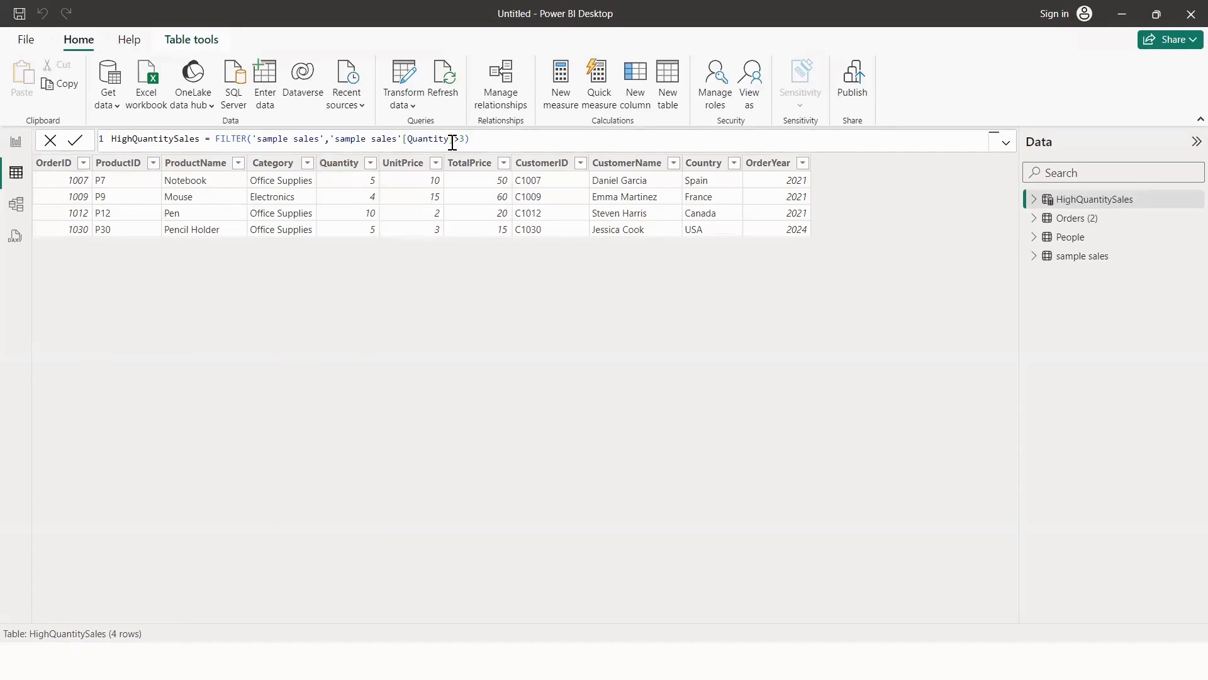
Change the HighQuantitySales filter condition to Quantity greater than 2.
drag(450, 139, 482, 140)
click(470, 141)
key(BackSpace)
text(2)
key(Return)
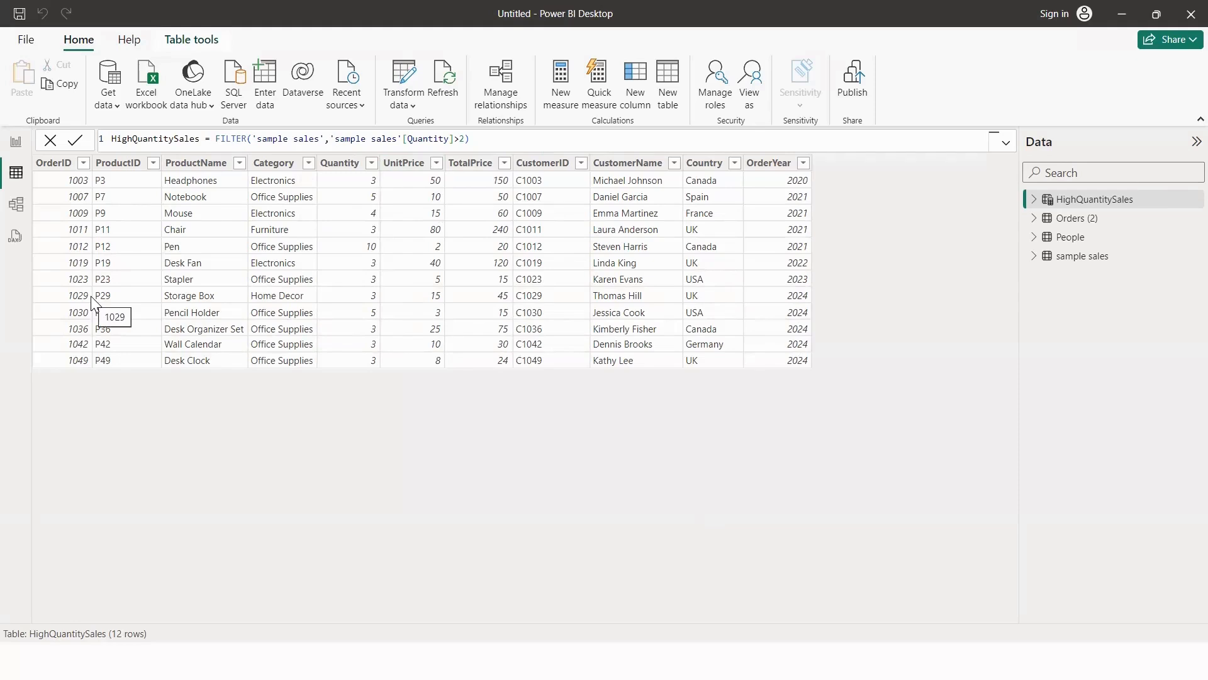
Delete the HighQuantitySales table from the model.
right_click(1078, 201)
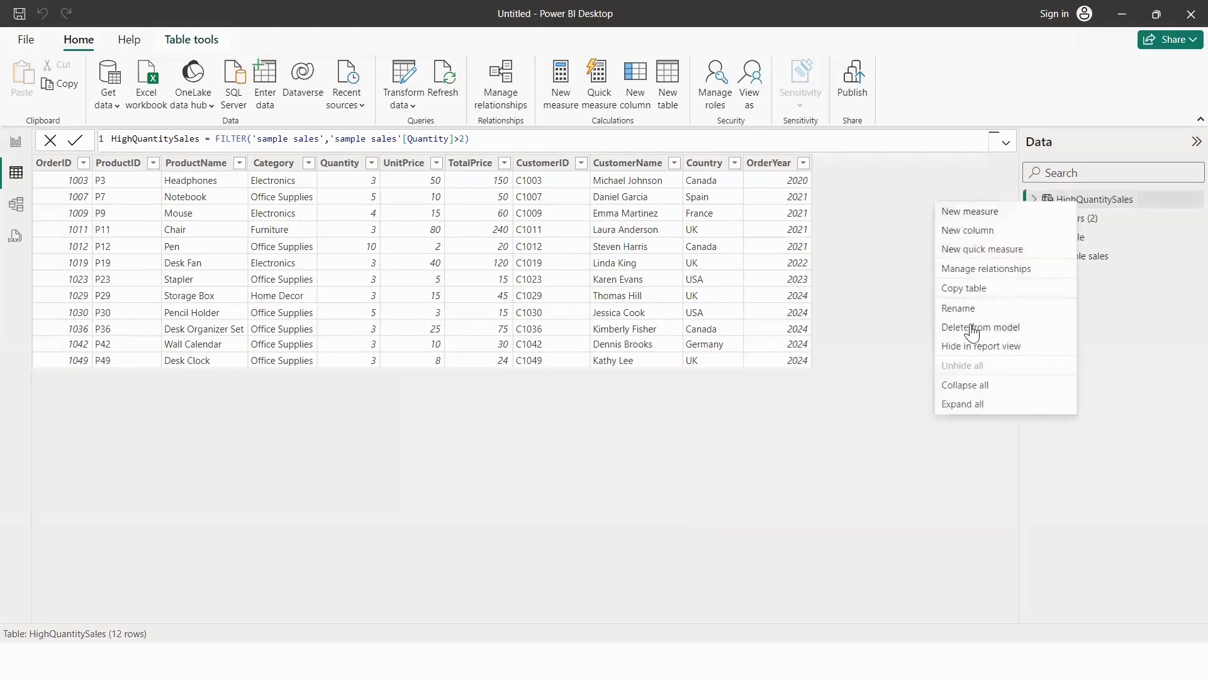
click(972, 327)
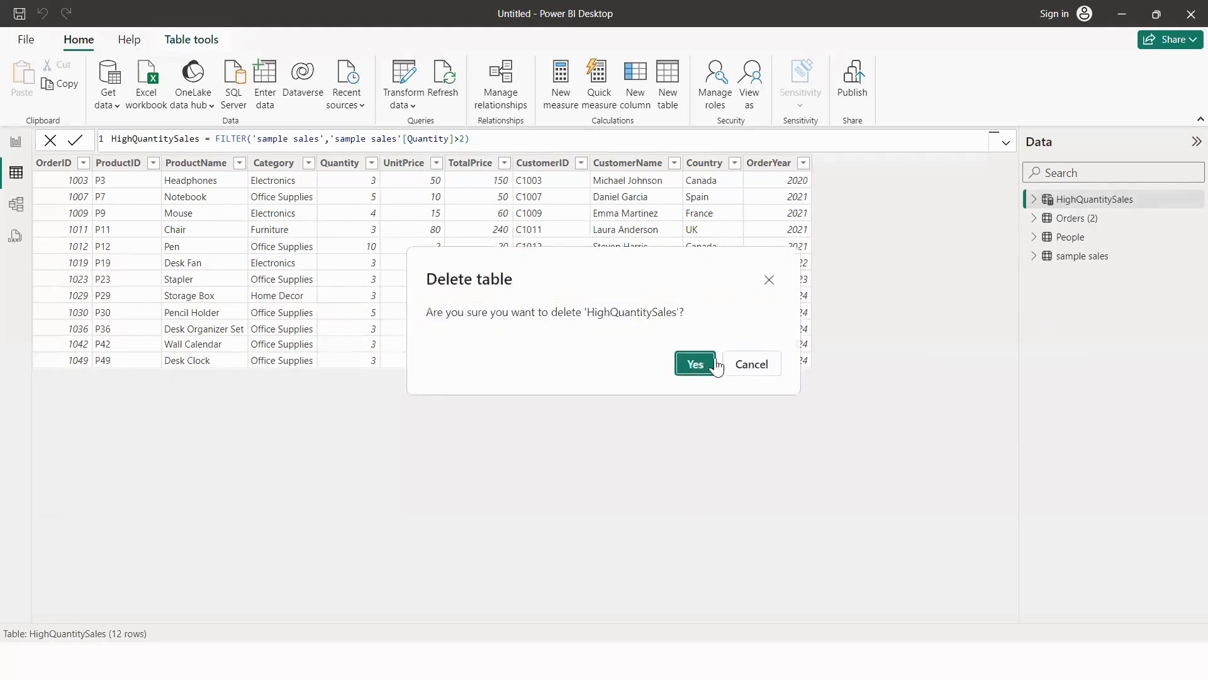
click(694, 361)
Filter the sample sales table to show only the Furniture category.
click(1068, 244)
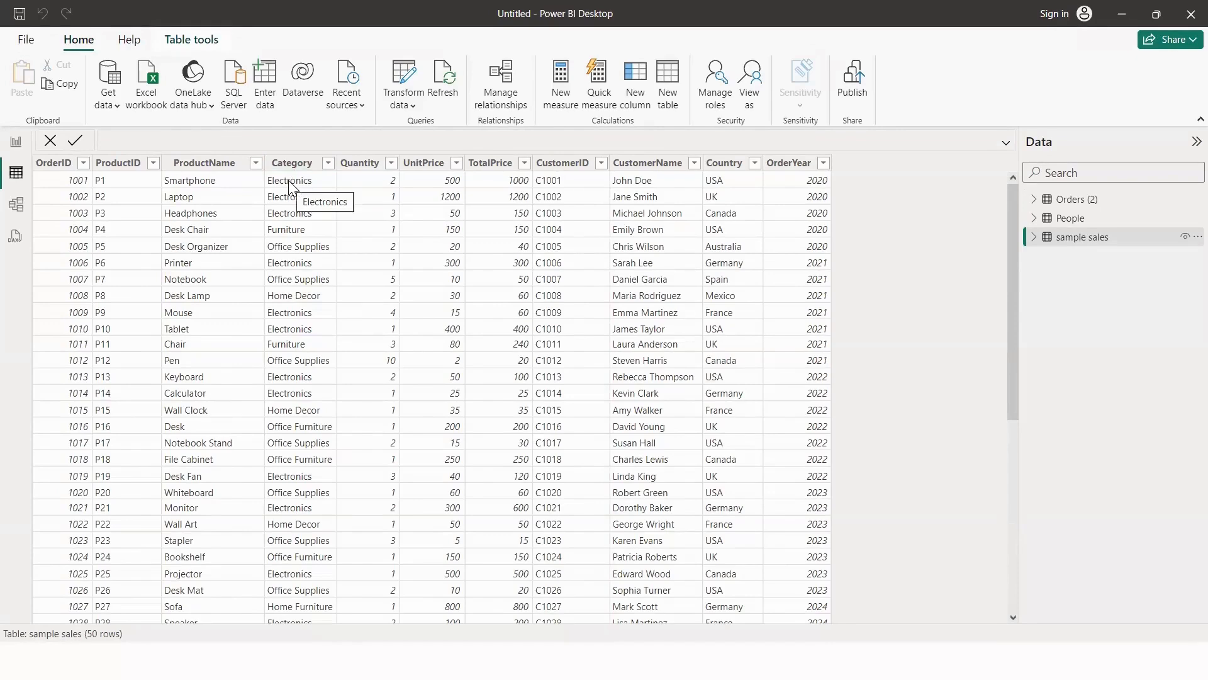
click(328, 164)
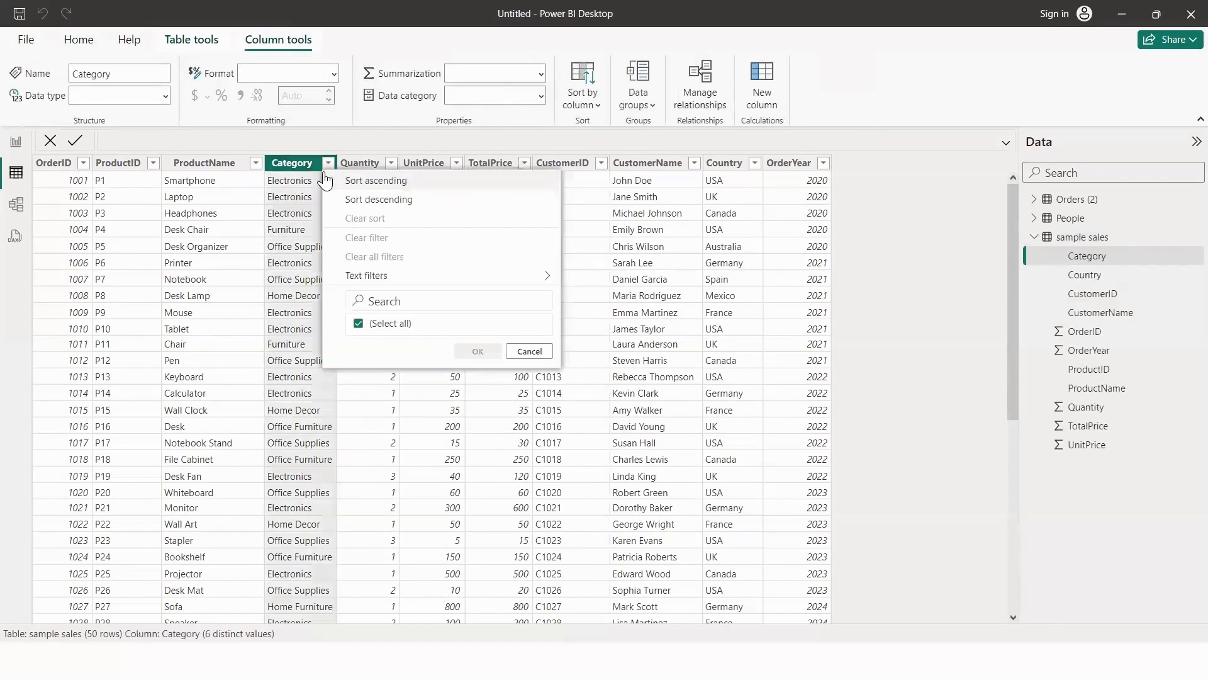
click(358, 323)
click(359, 348)
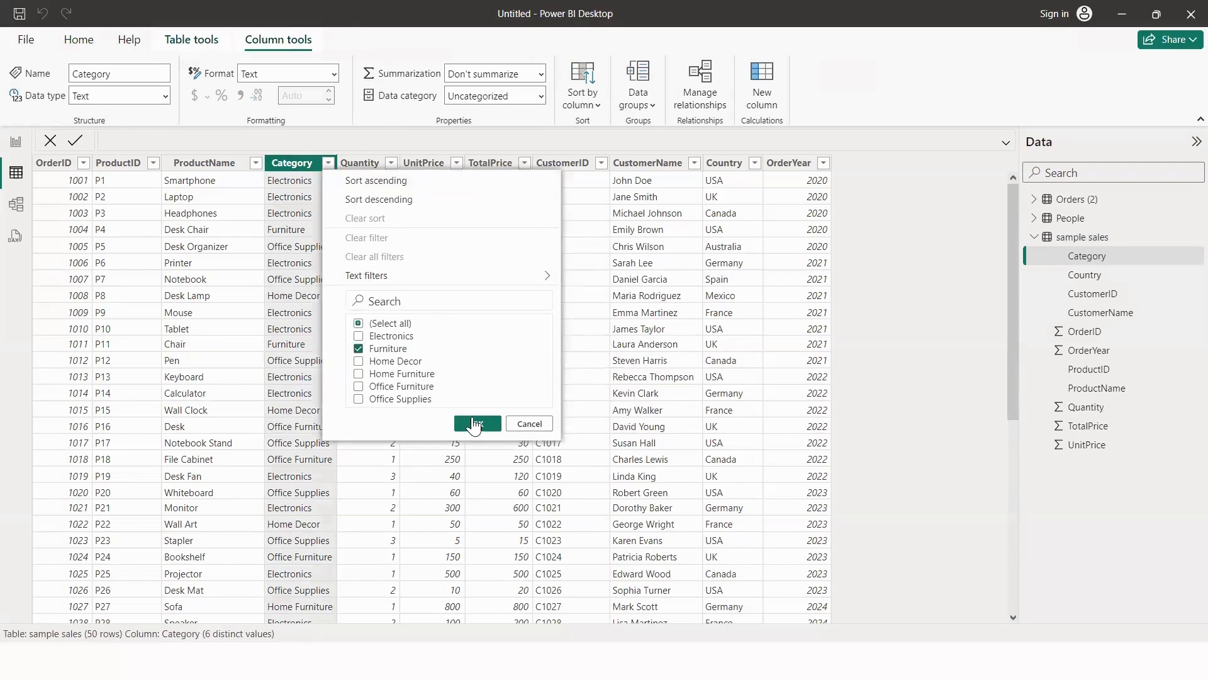
key(Return)
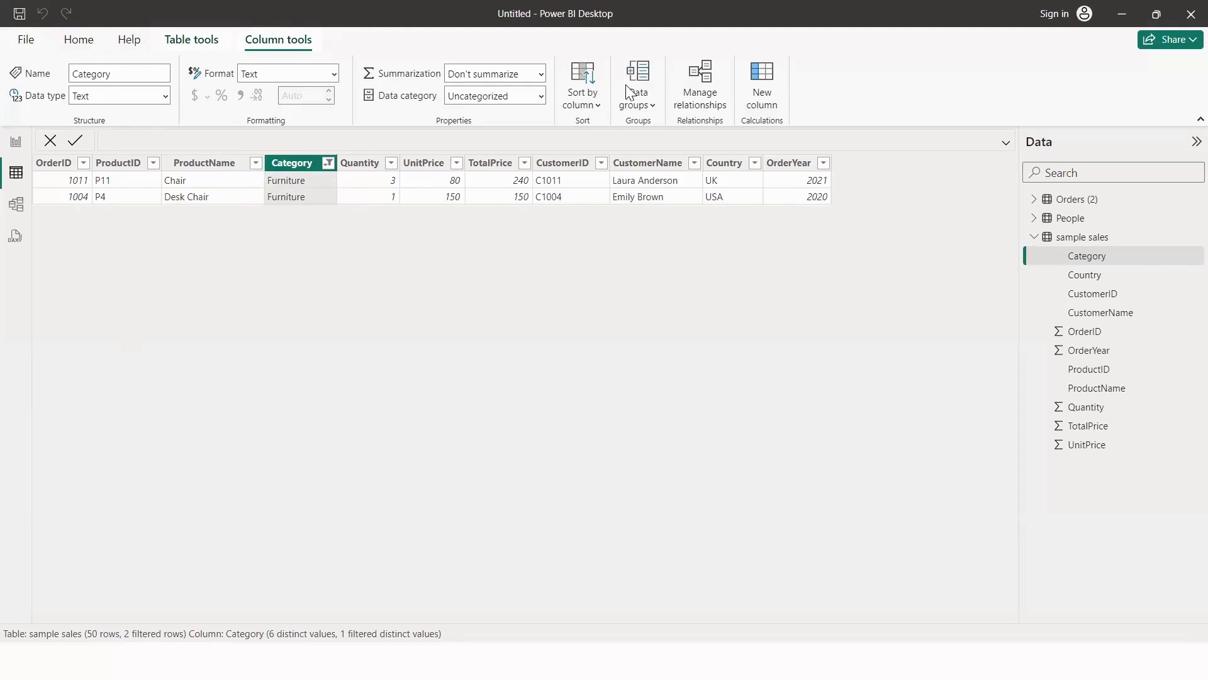
Start a new calculated table and name it AllValues.
click(75, 44)
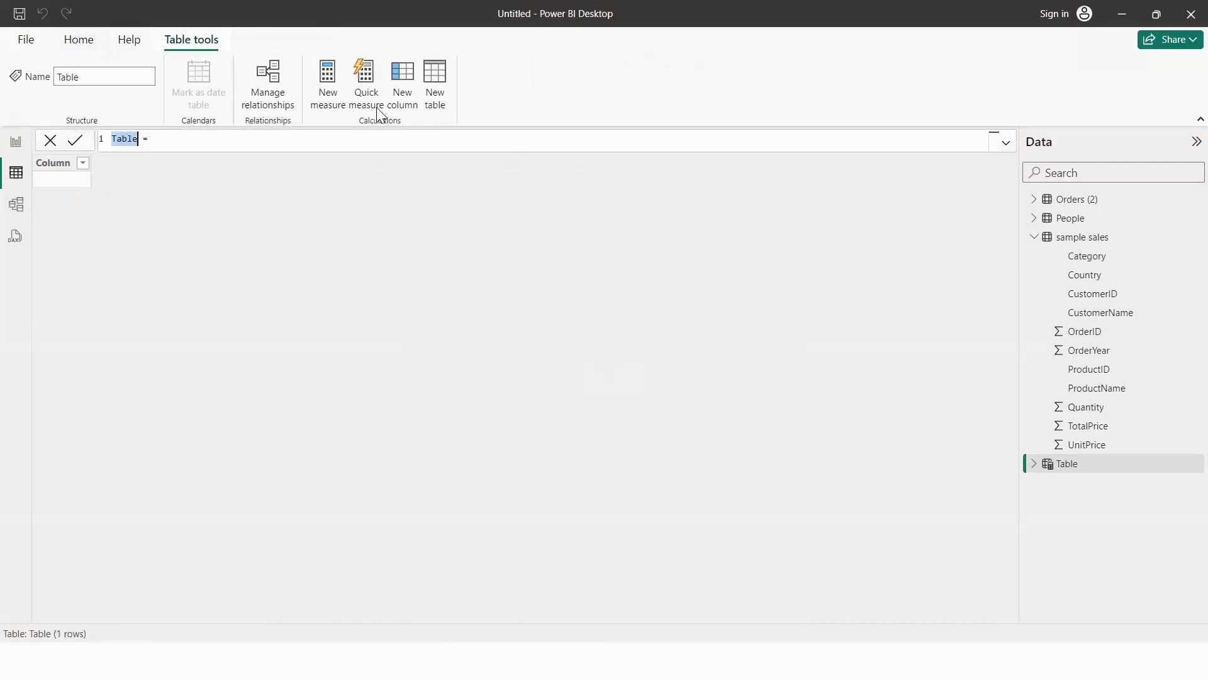
text(all)
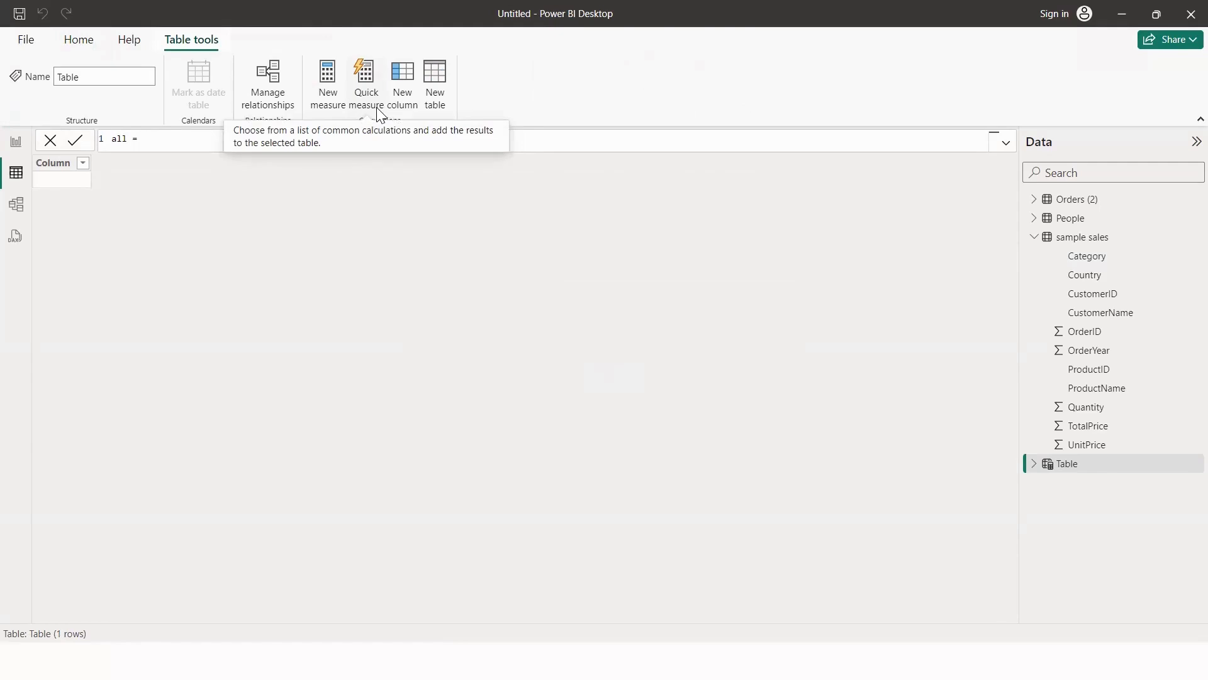
text(Values)
key(Left)
key(Left)
key(Left)
key(Left)
key(Left)
key(BackSpace)
text(A)
key(End)
Define the AllValues table as ALL('sample sales'[Category]) and commit the formula.
text(ALL()
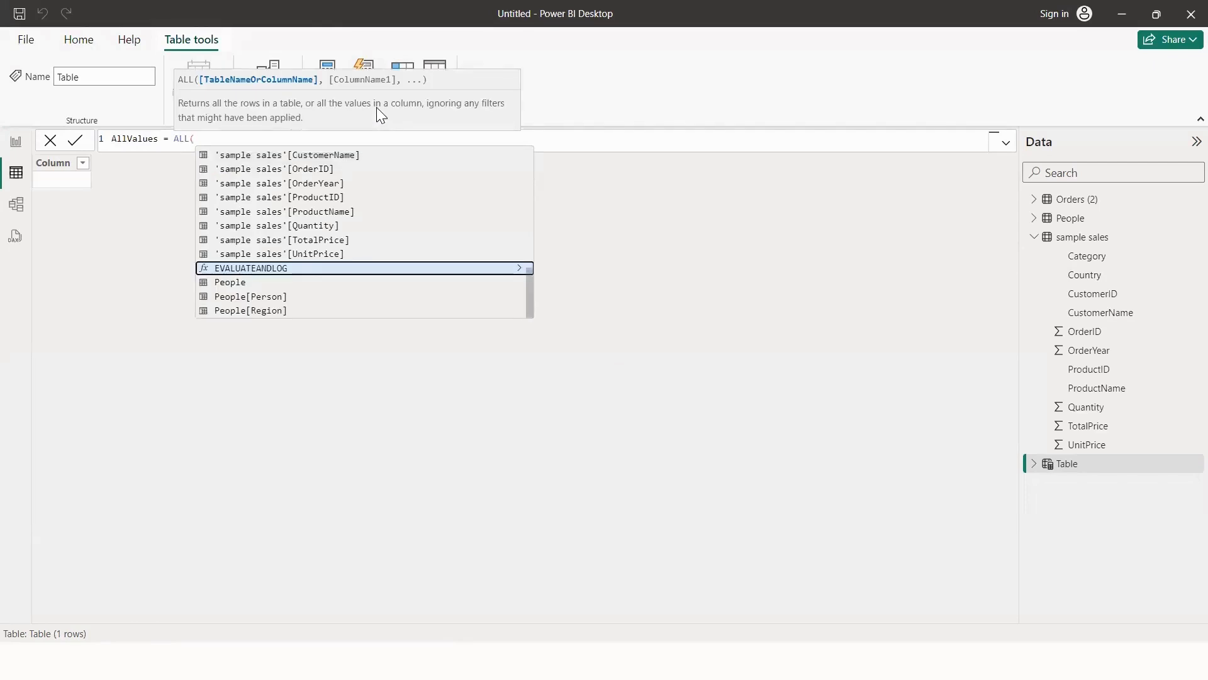
text(sam)
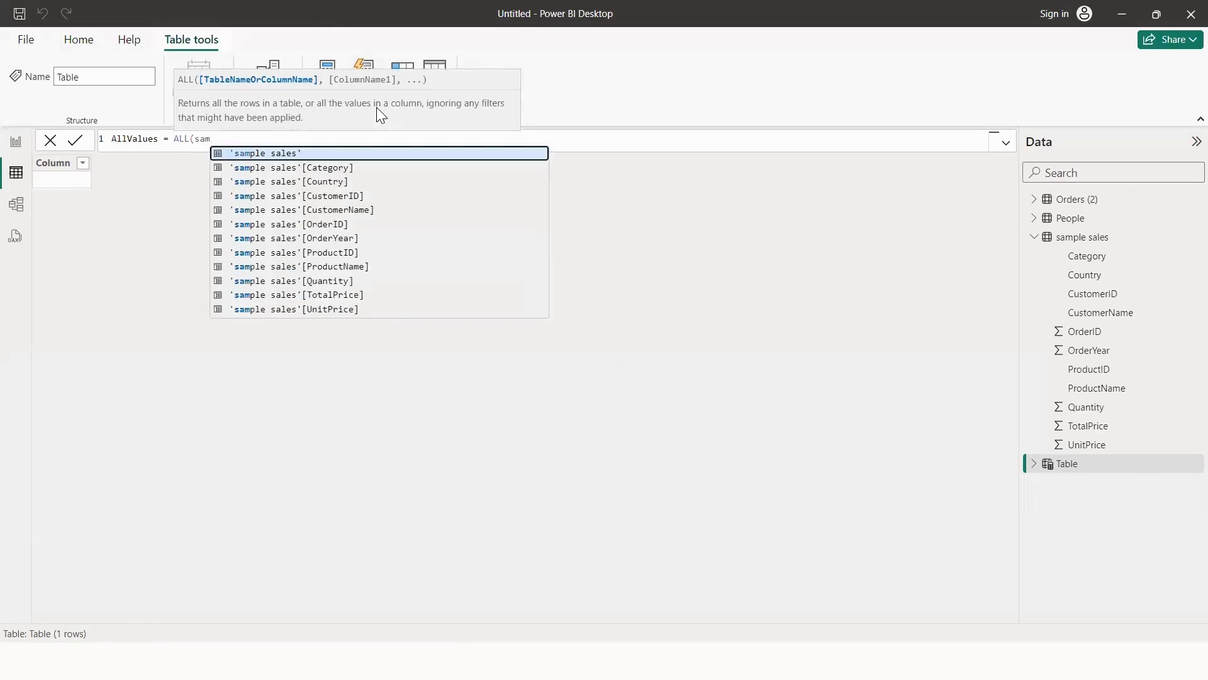
key(Down)
key(Tab)
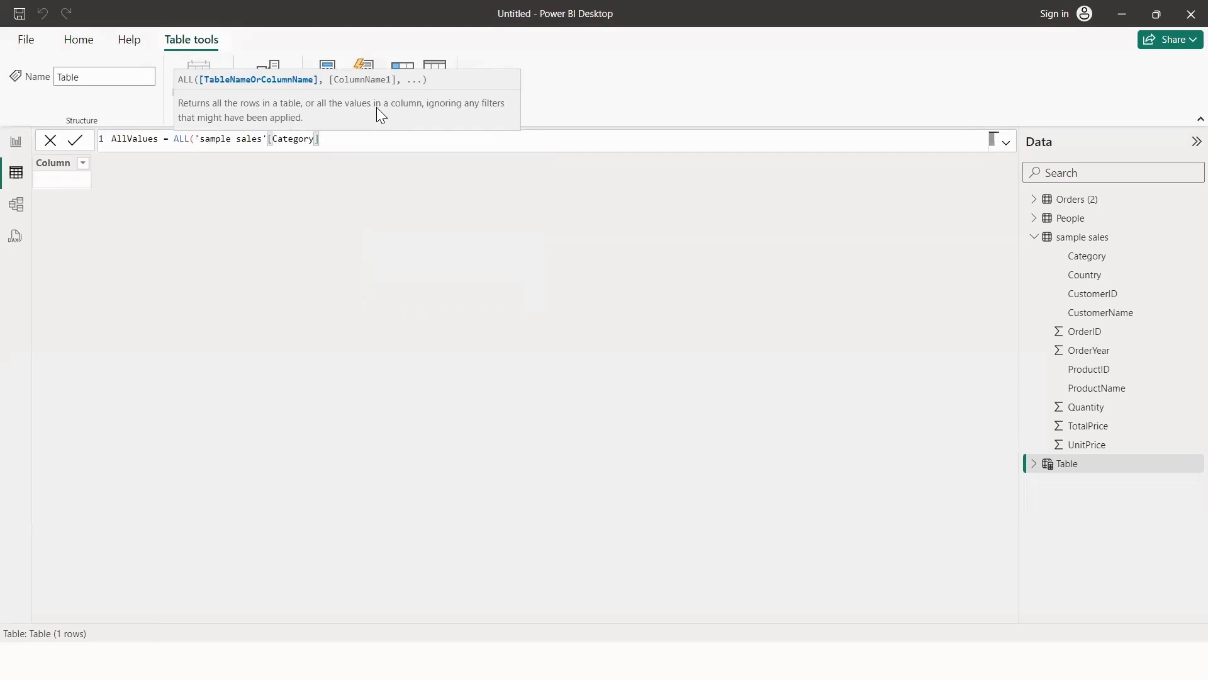
text())
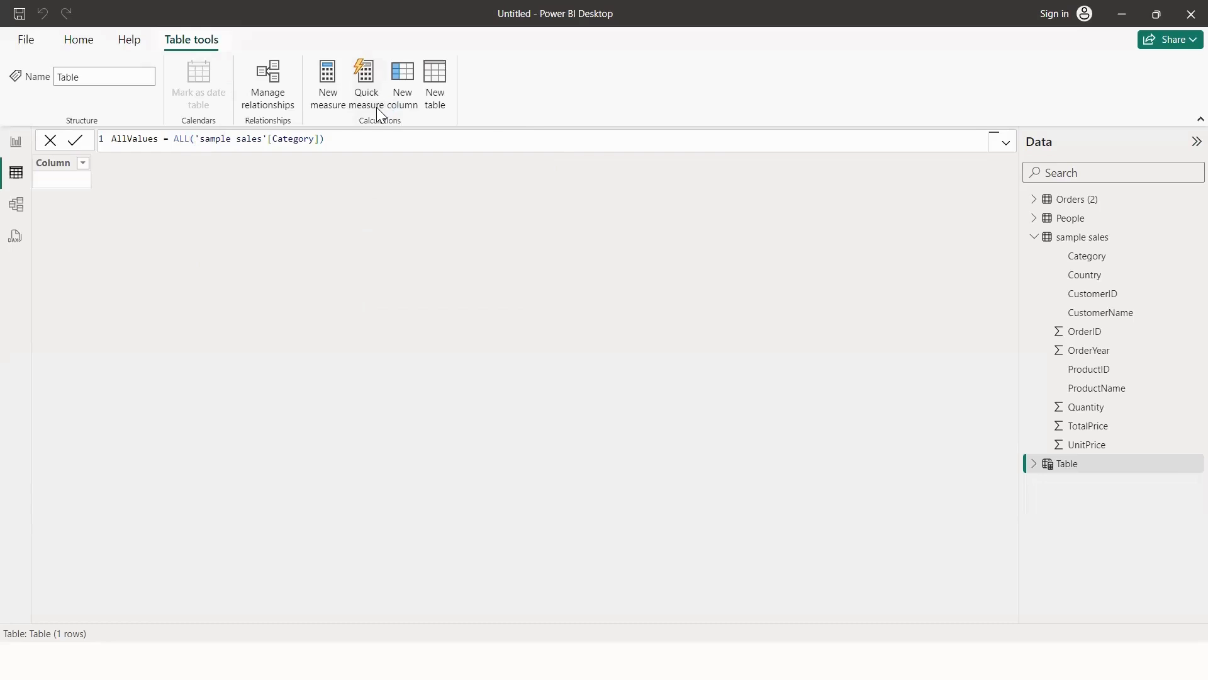
key(Return)
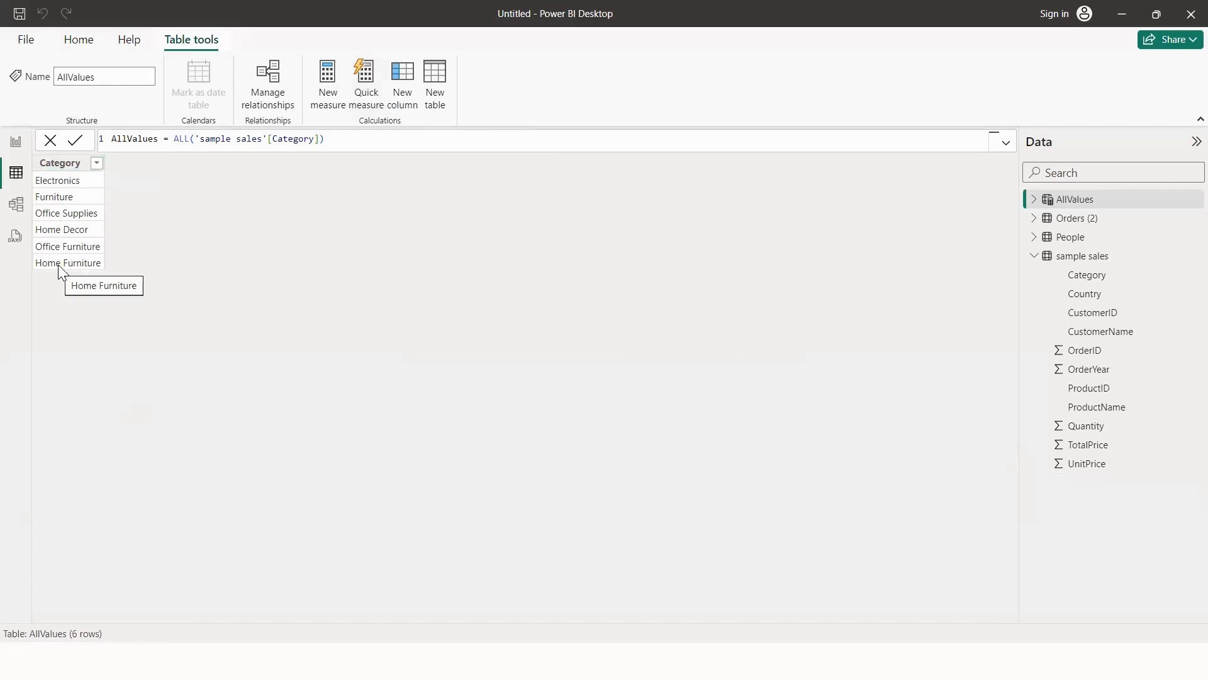
Clear the filter on the Category column of the sample sales table and look through its rows.
click(1076, 256)
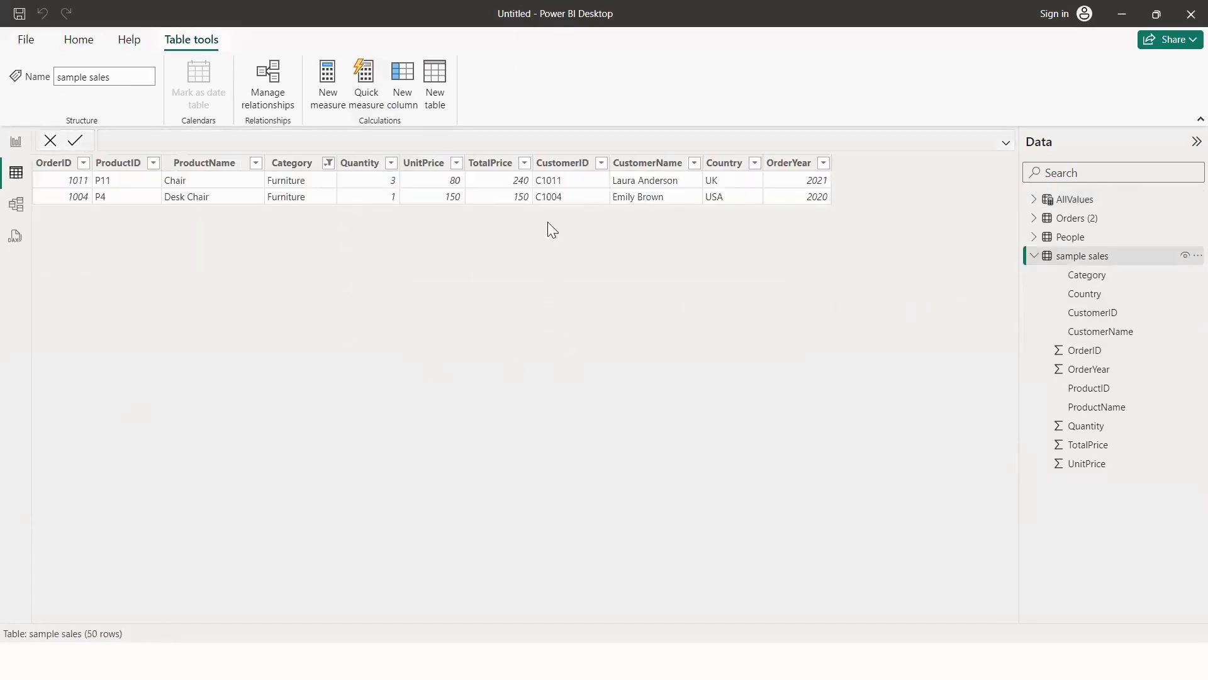
click(299, 164)
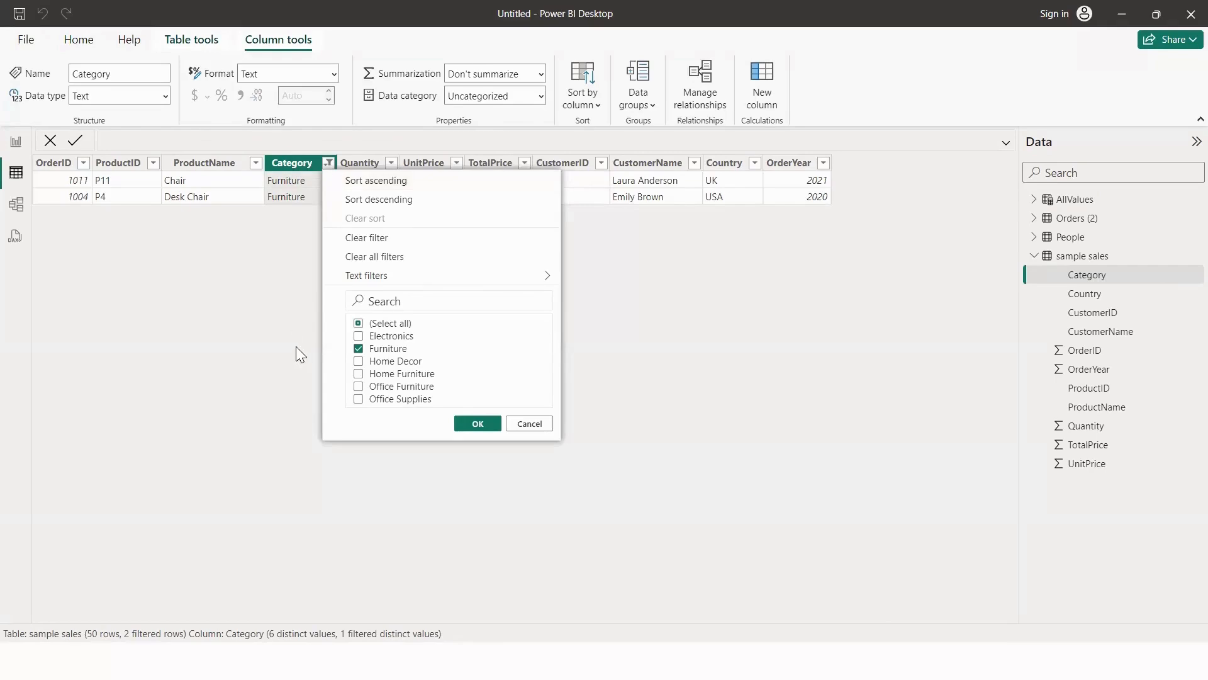
click(372, 237)
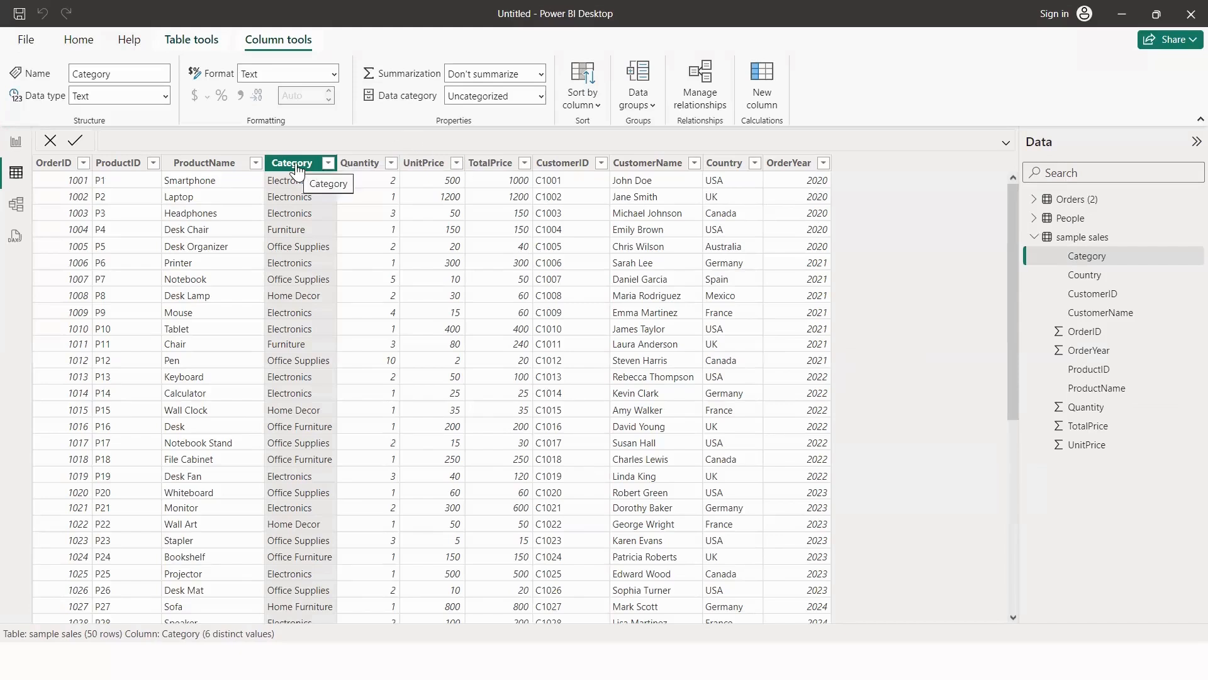
scroll(202, 357, down, 3)
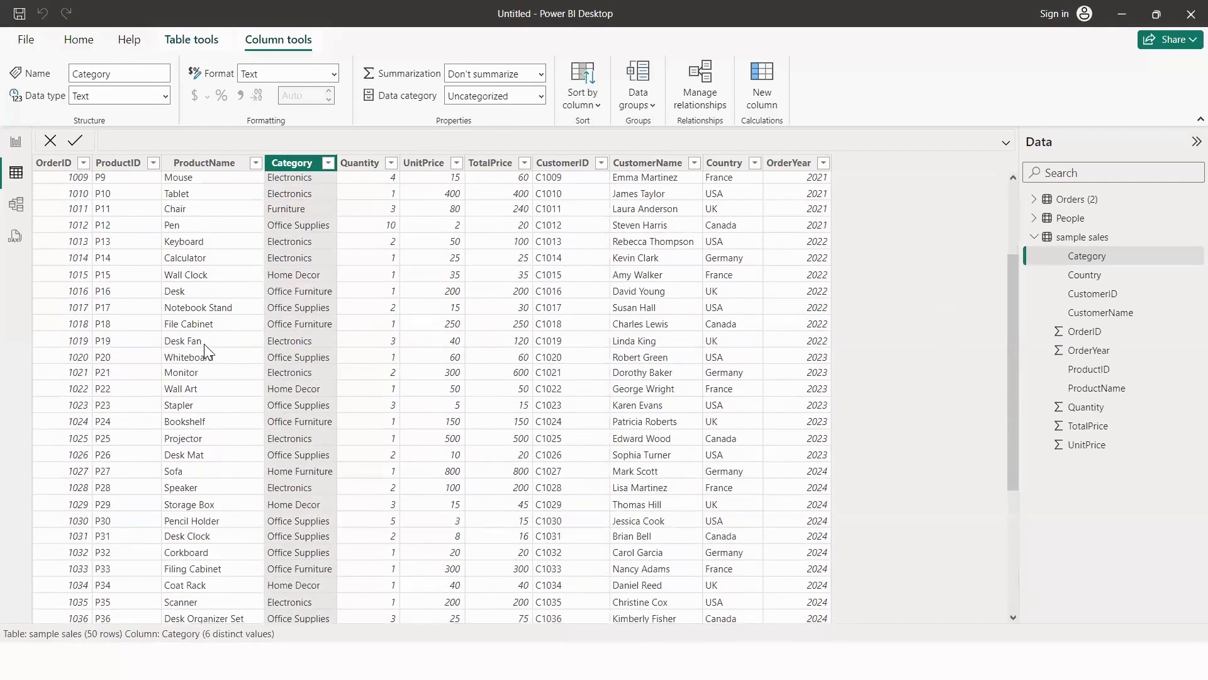
scroll(256, 336, up, 3)
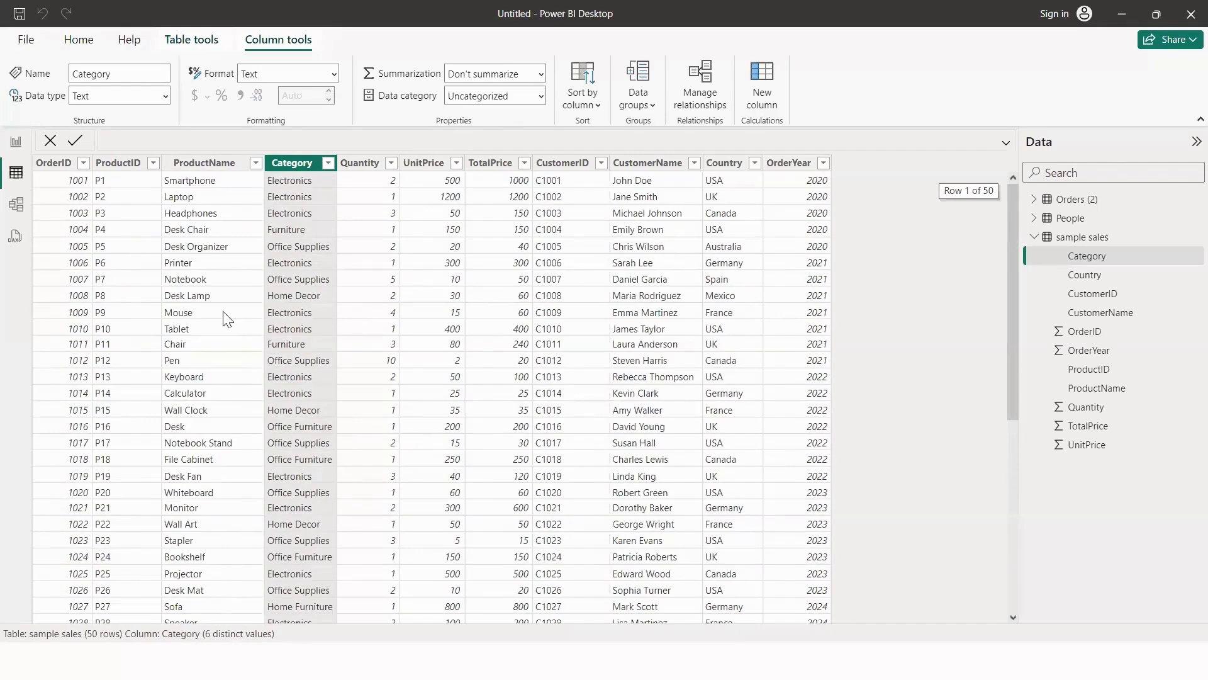
Create the calculated table UniqueValues = VALUES('sample sales'[ProductName]) and collapse the sample sales field list.
click(78, 41)
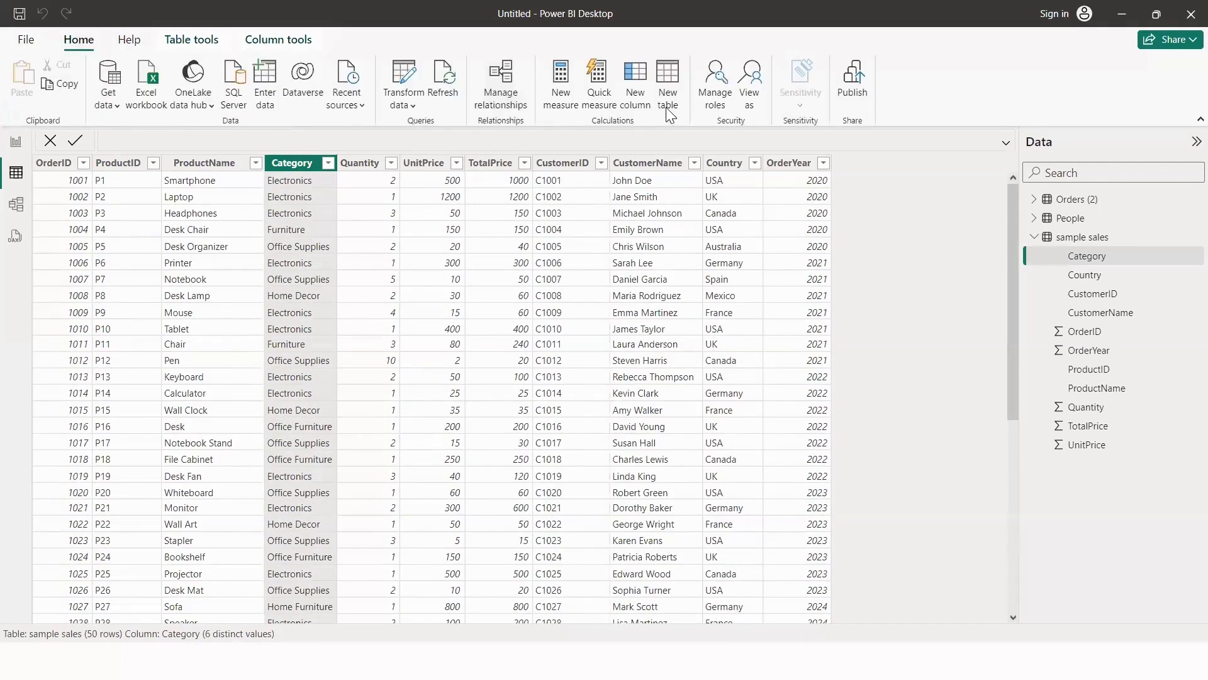
click(667, 82)
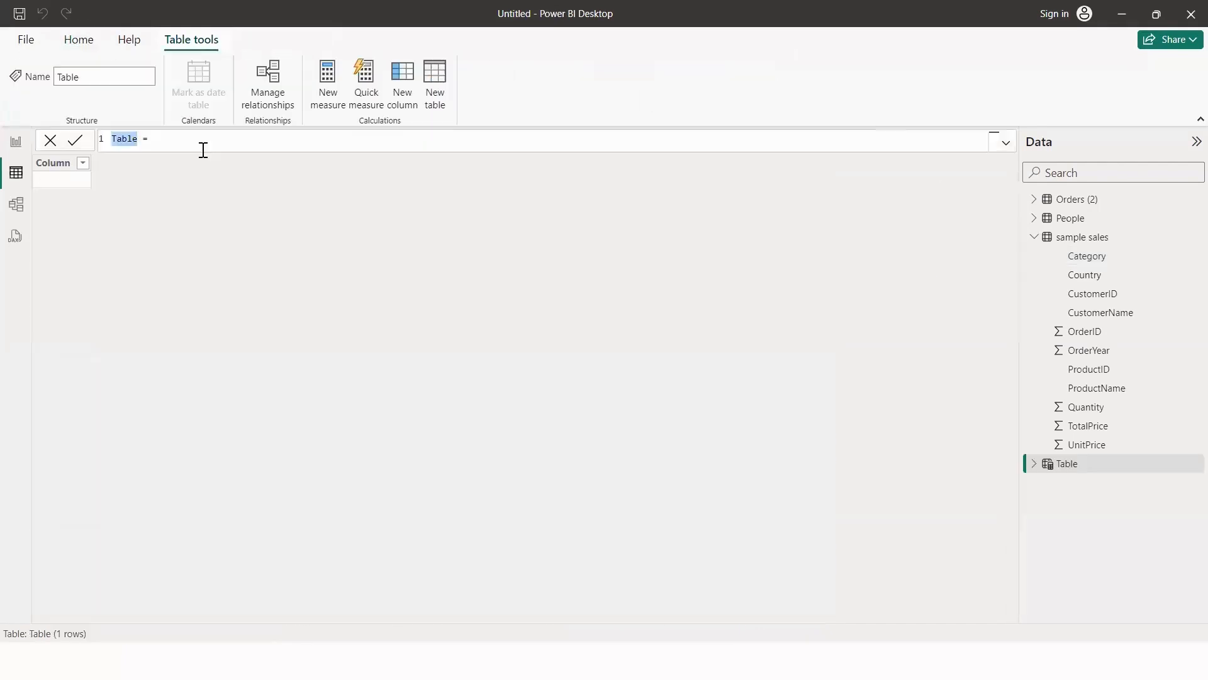
text(UniqueValues = values)
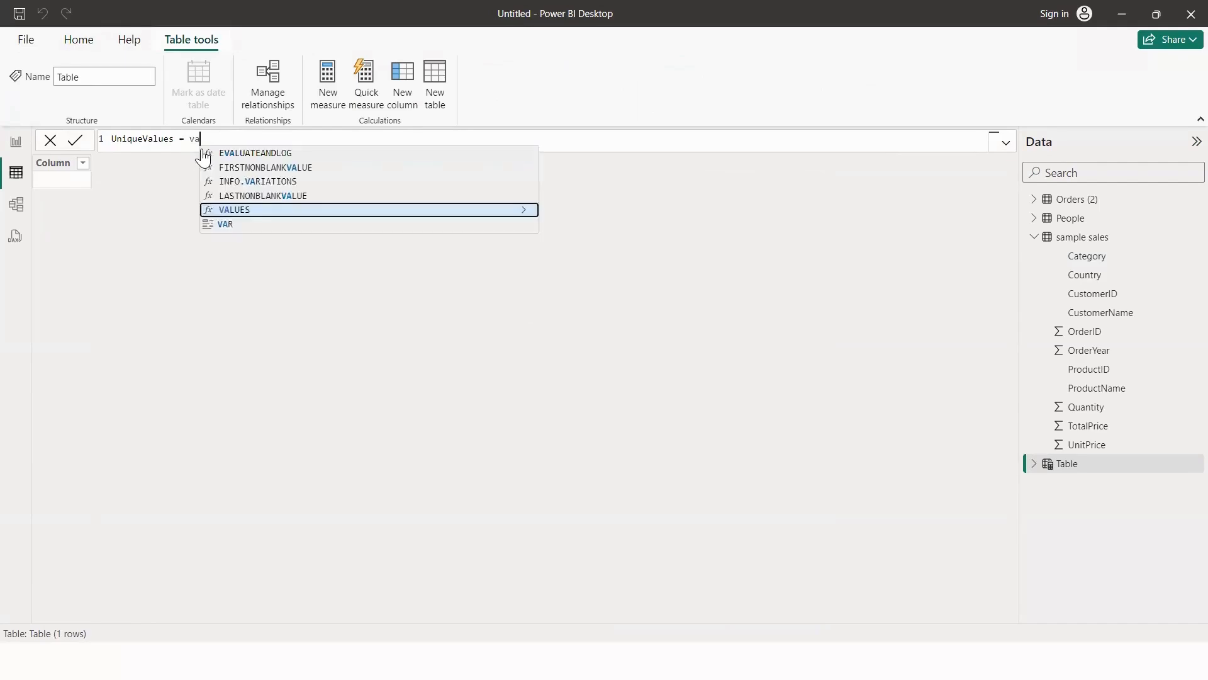
key(Tab)
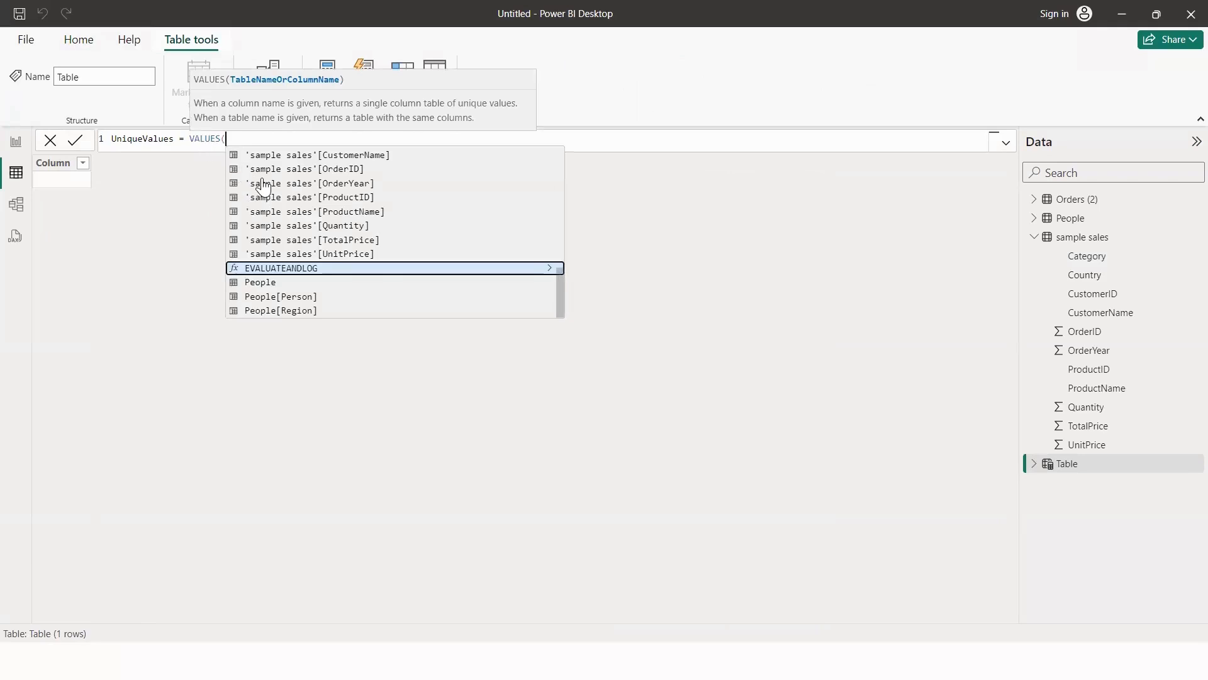
click(306, 212)
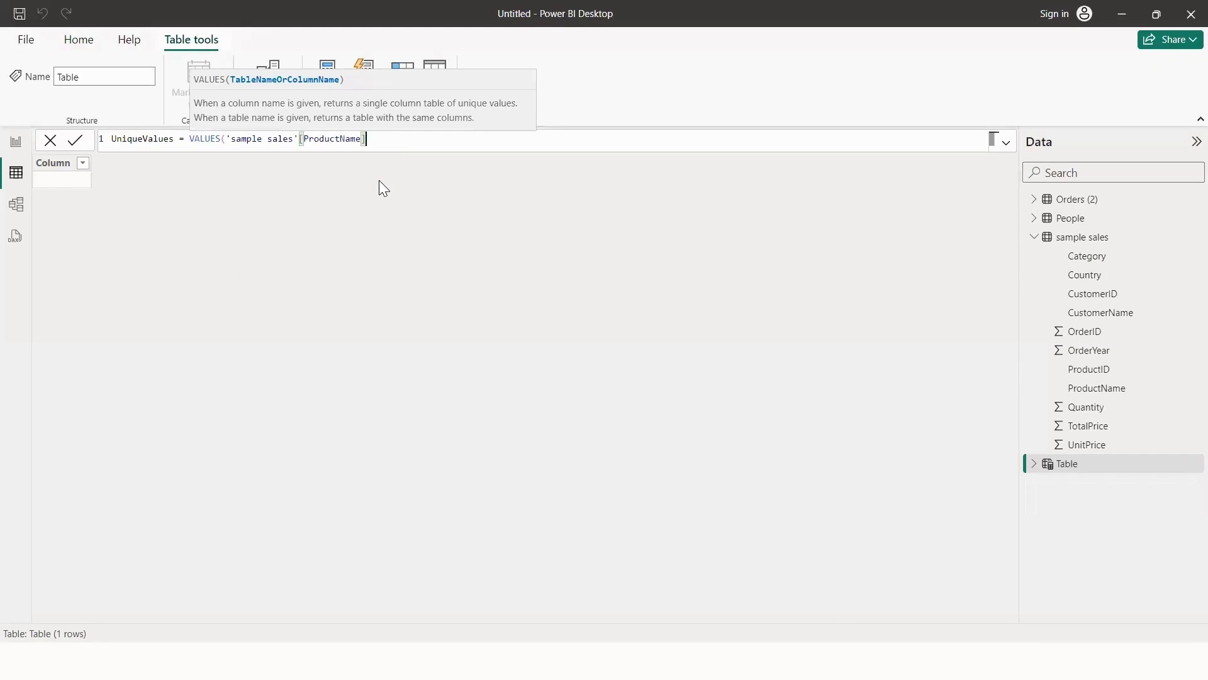
text())
key(Return)
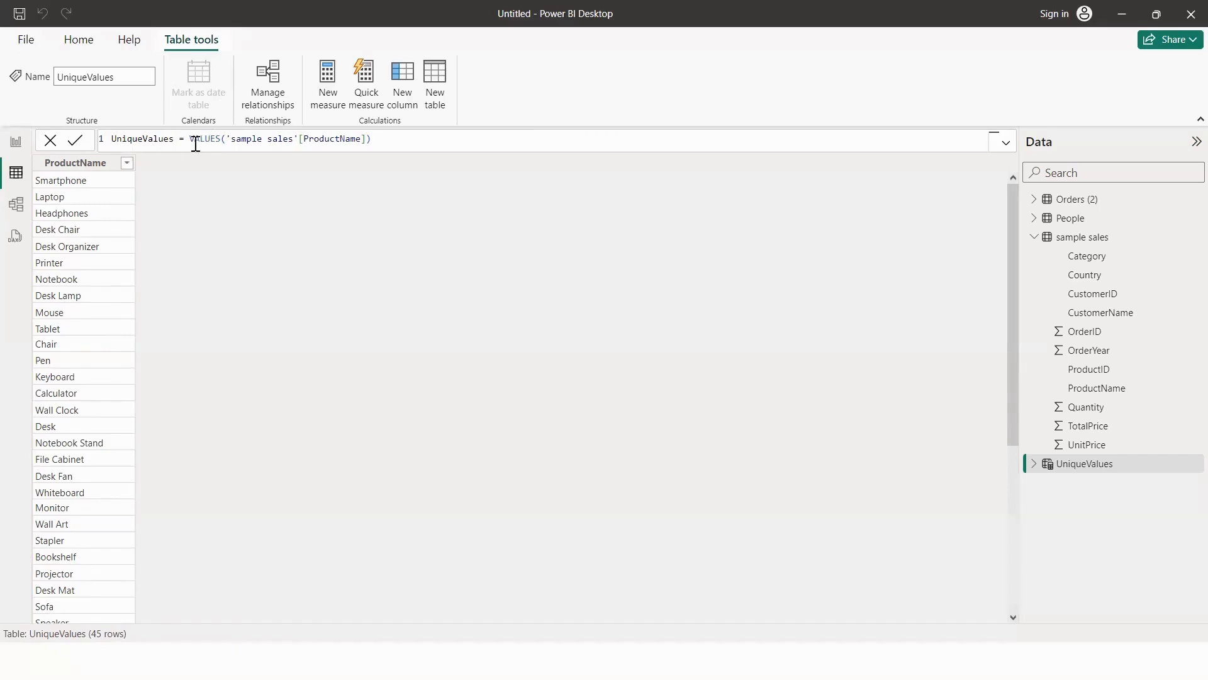
click(1034, 238)
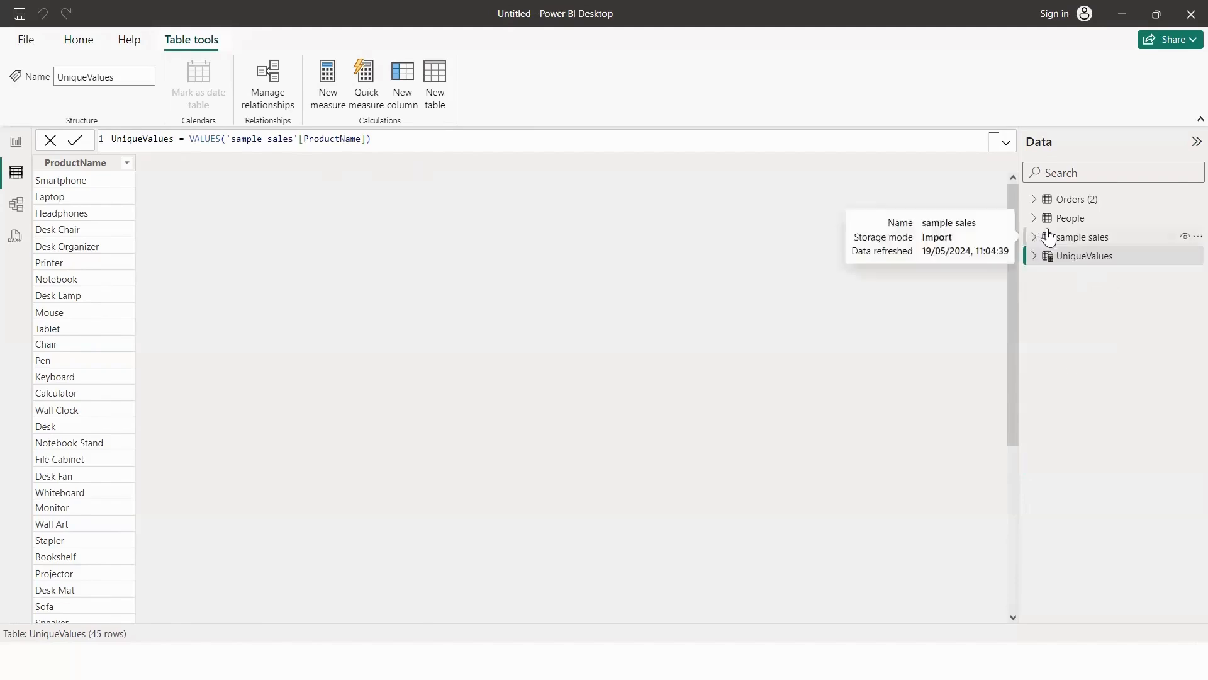
Examine the Region values in the Orders (2) table and the person assigned to each region in the People table.
click(1079, 202)
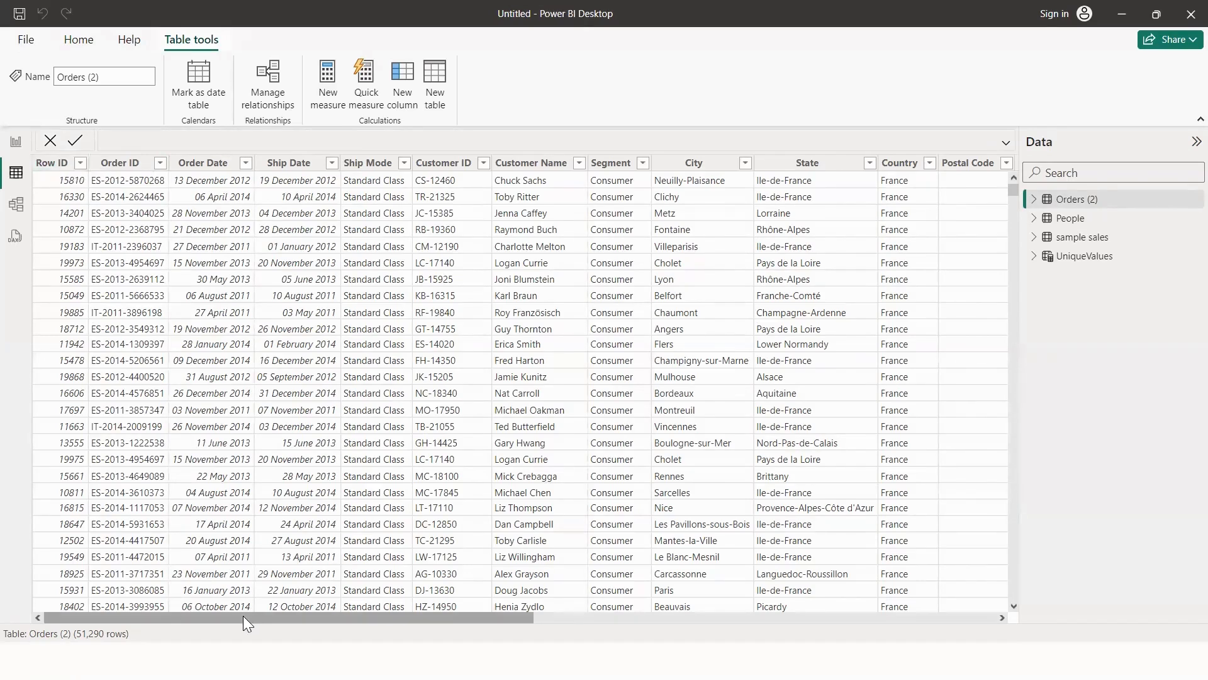
drag(236, 618, 757, 623)
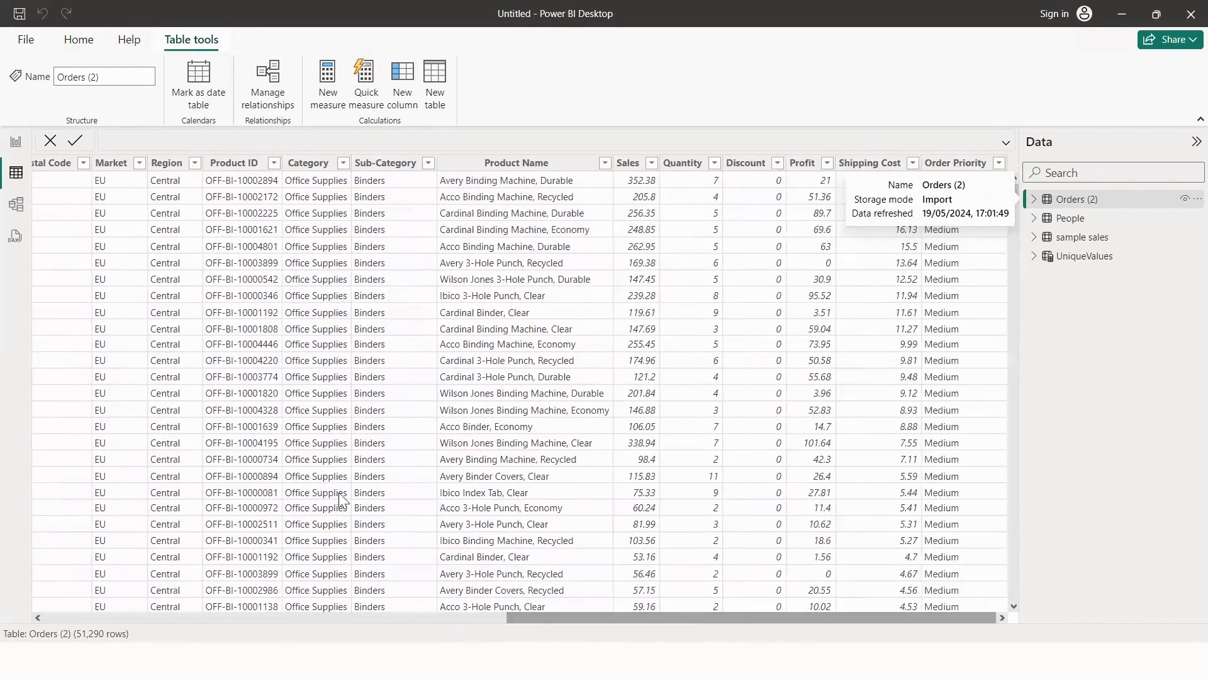
click(182, 185)
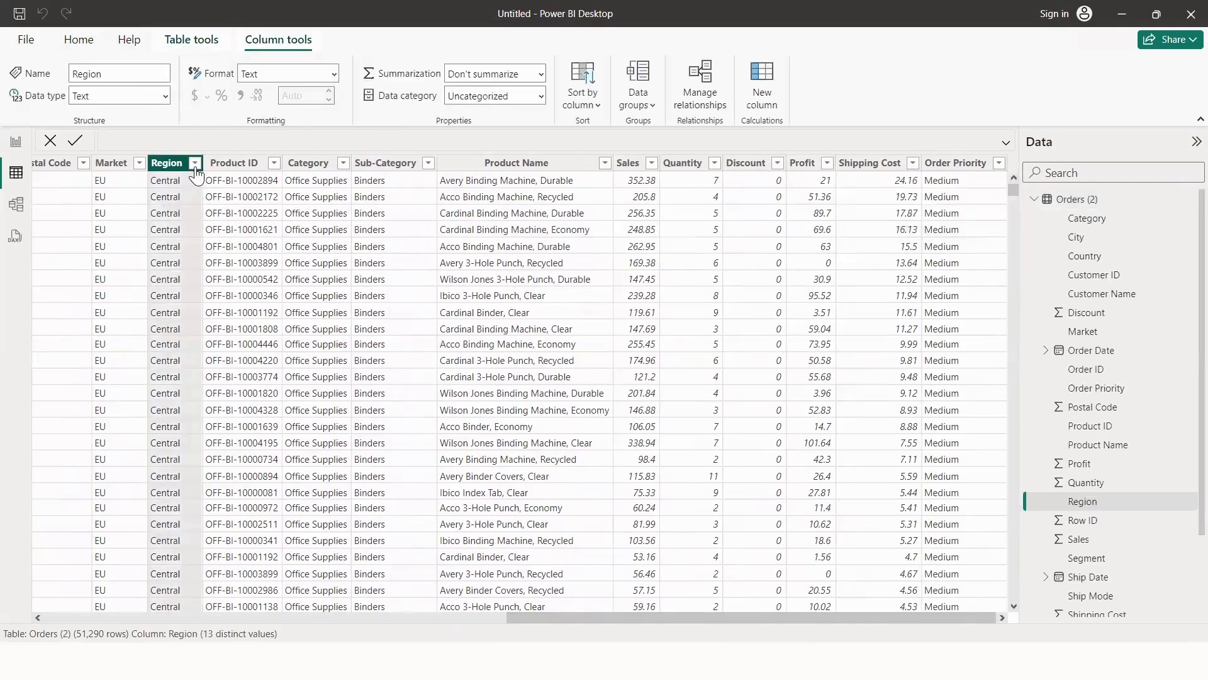
click(195, 163)
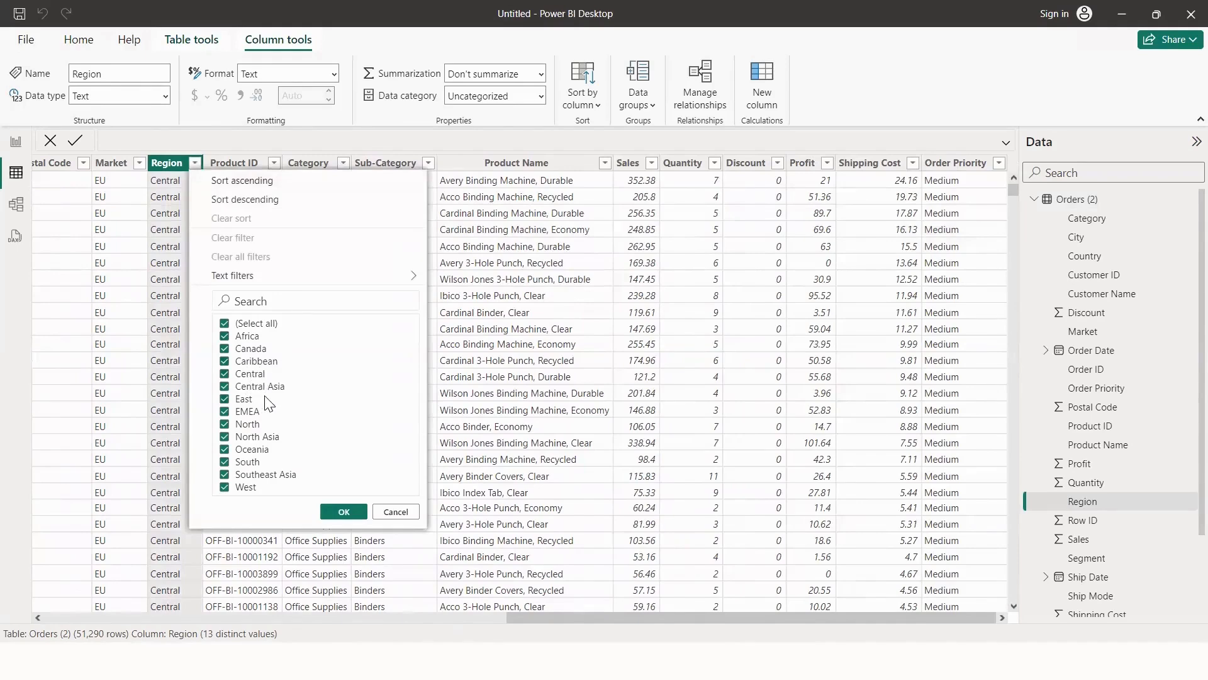
click(345, 510)
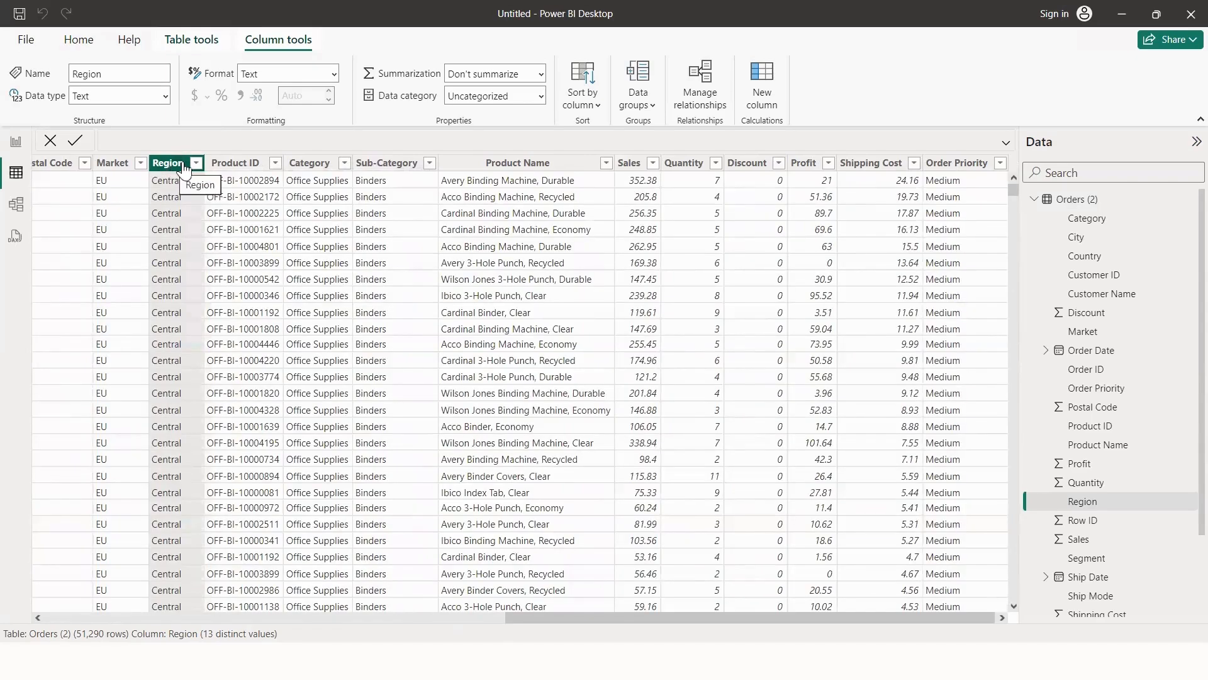
click(1036, 202)
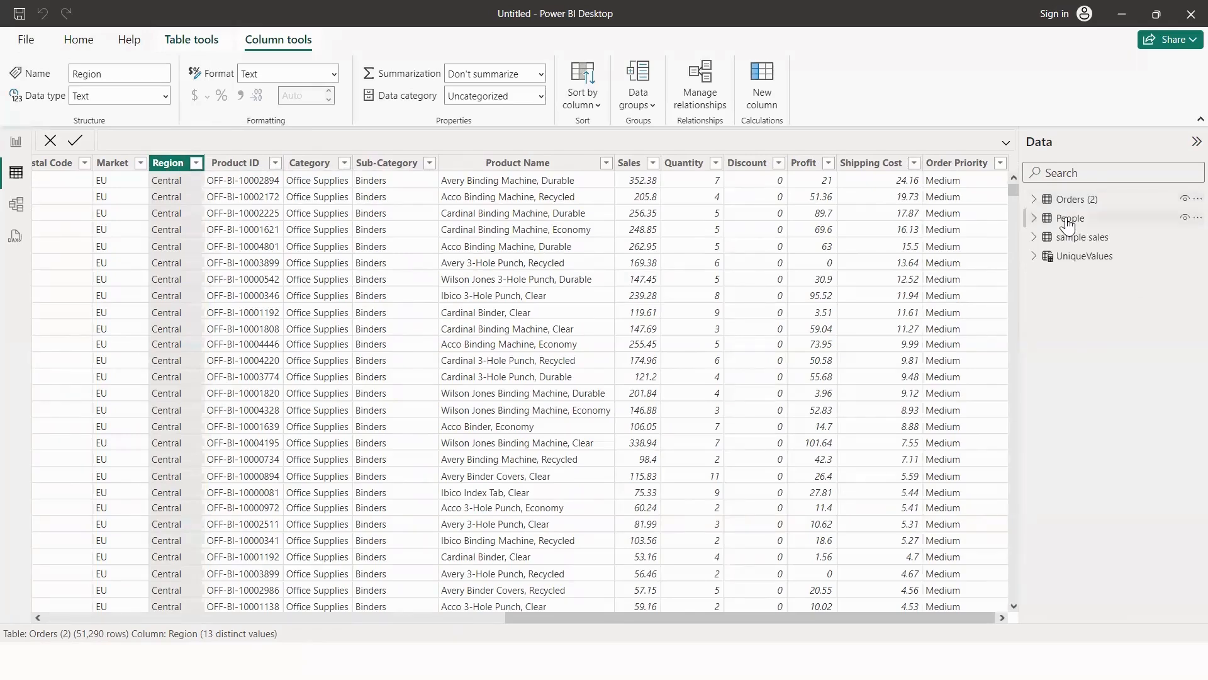
click(1064, 220)
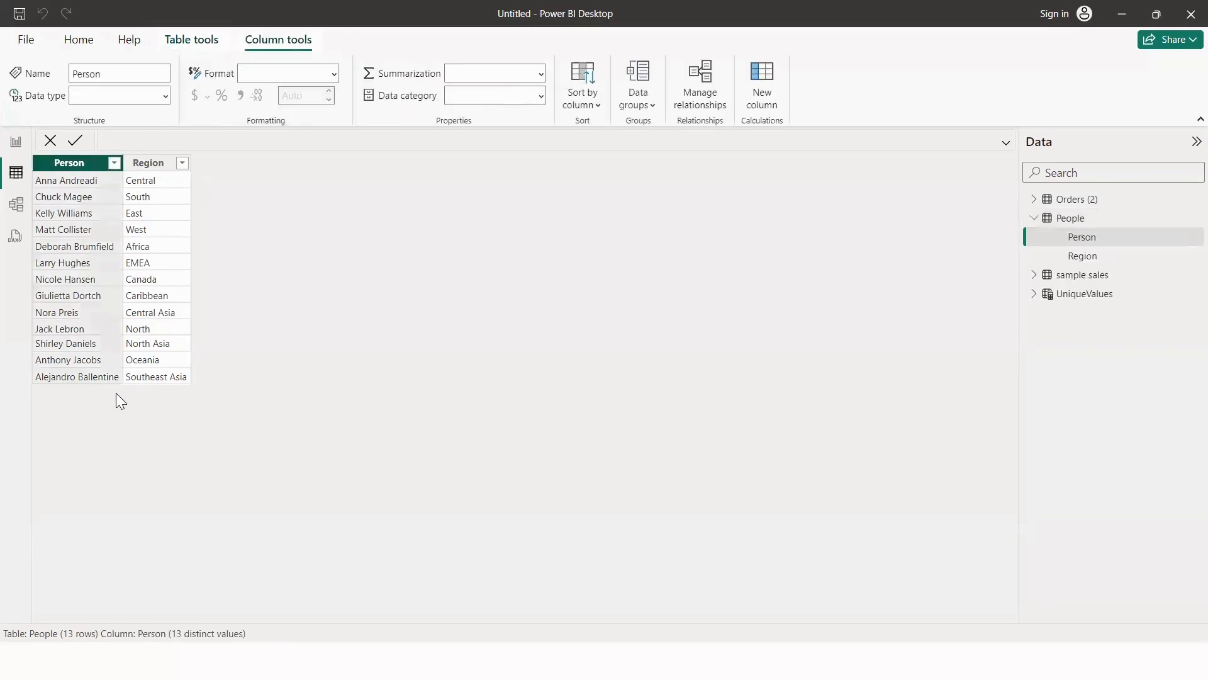
Add the calculated column Region Head = RELATED(People[Person]) to the Orders (2) table.
click(1071, 200)
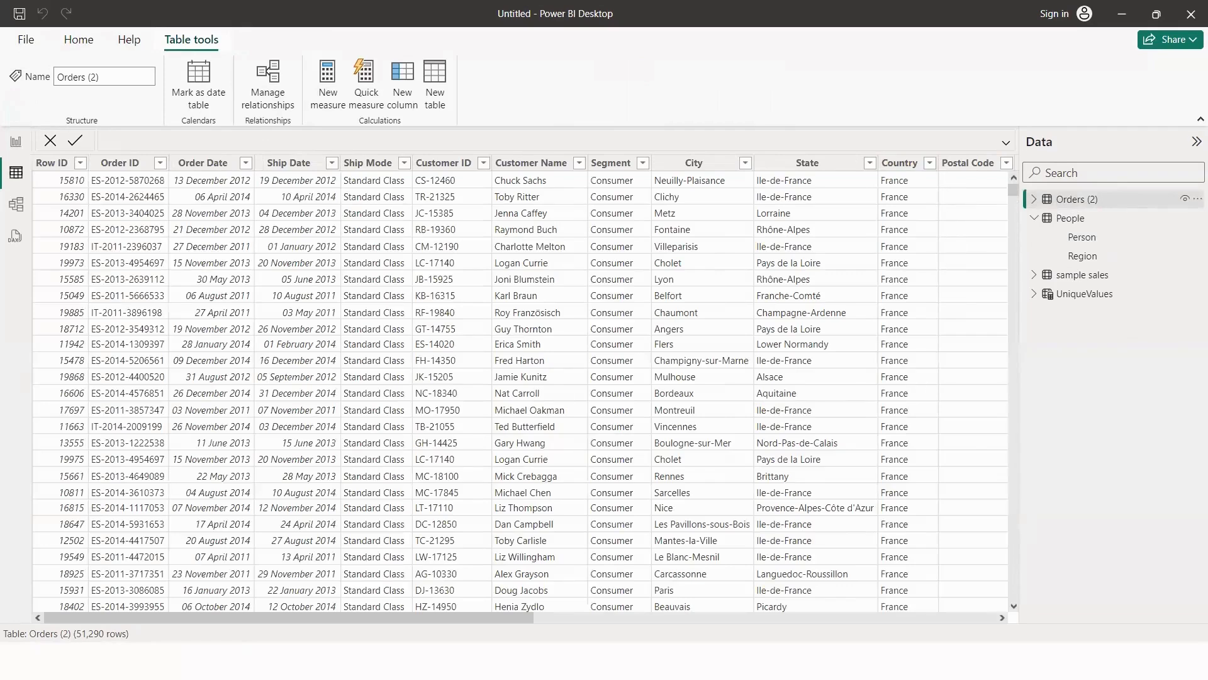
drag(816, 607, 1012, 614)
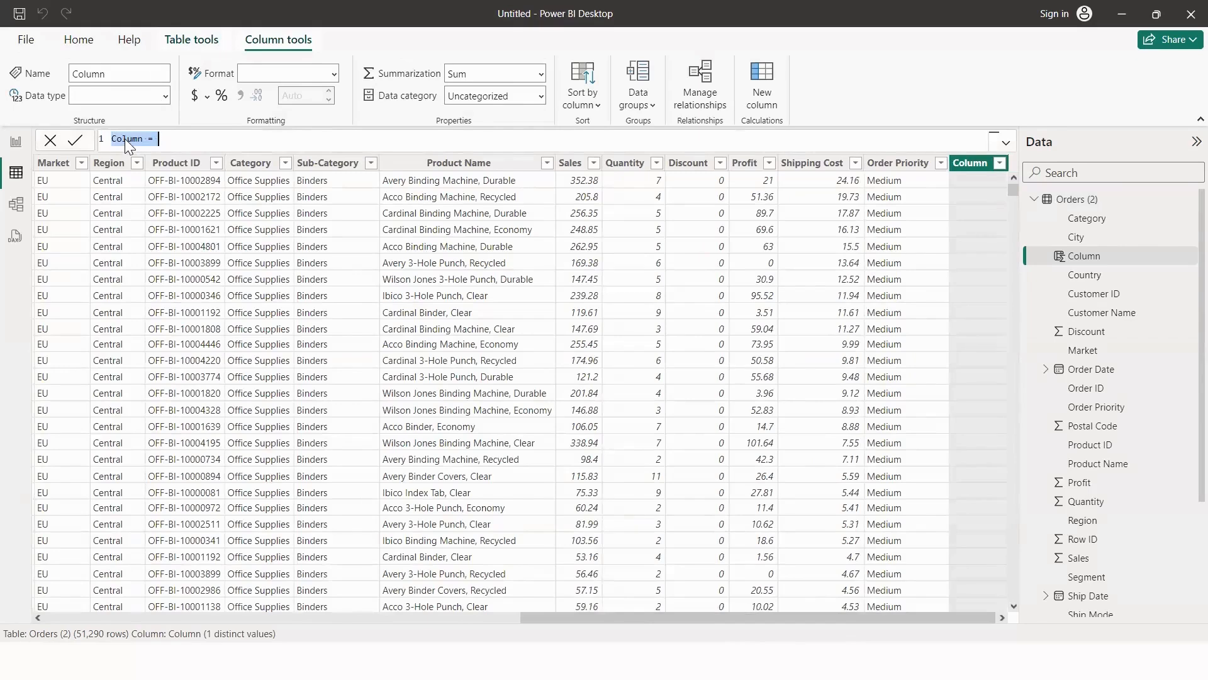
text(Region Head = )
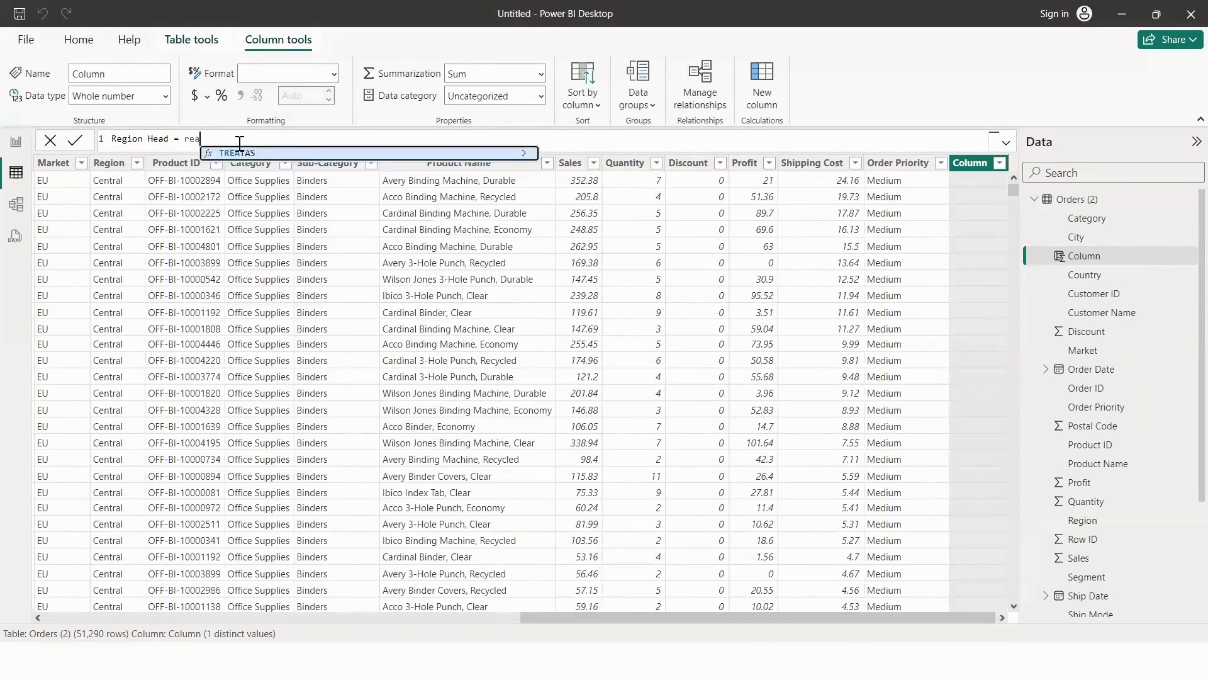
text(r)
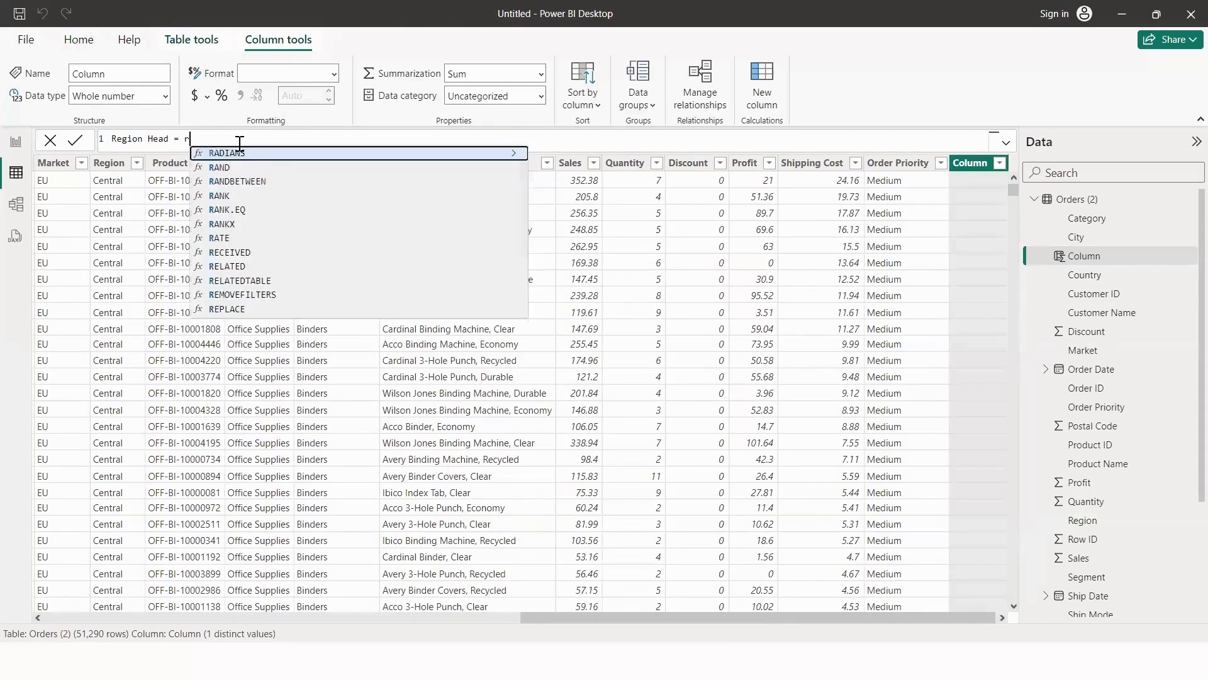
text(elate)
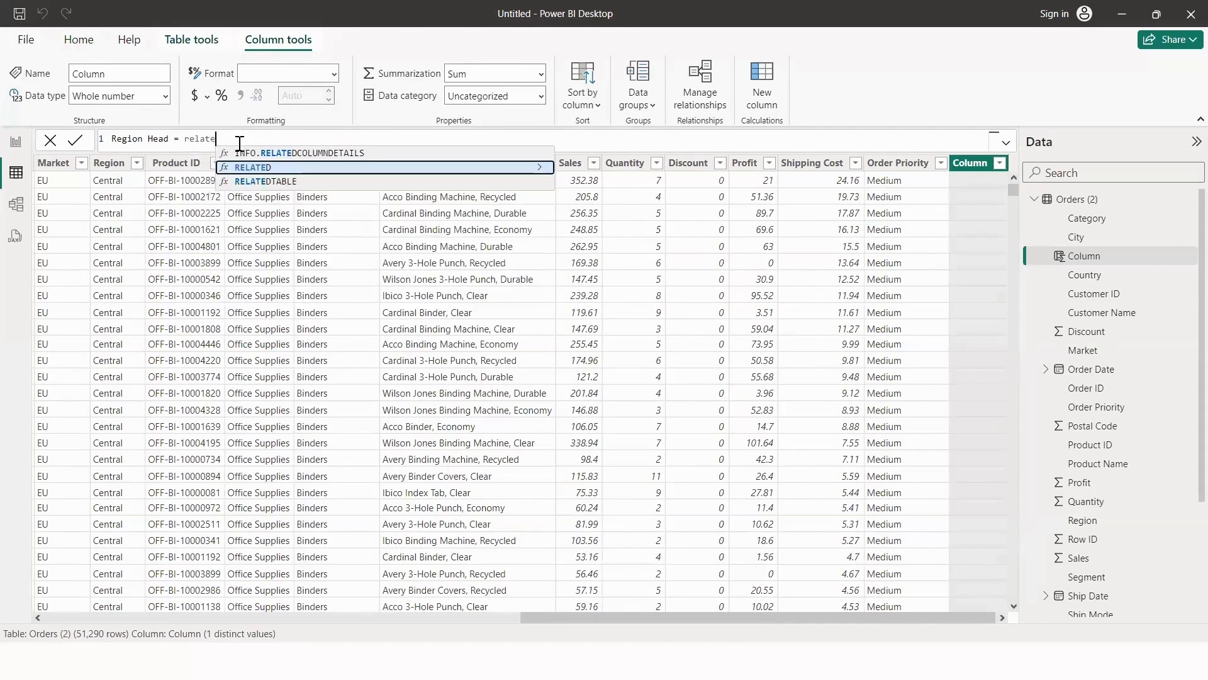
key(Tab)
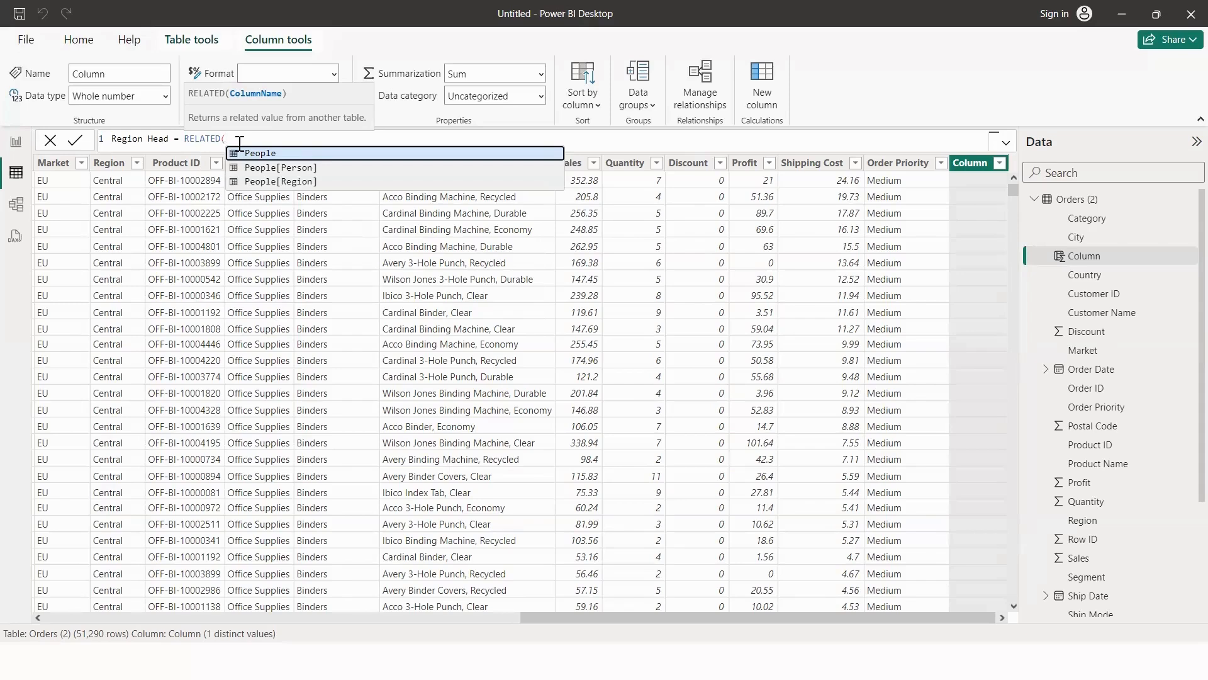
click(268, 173)
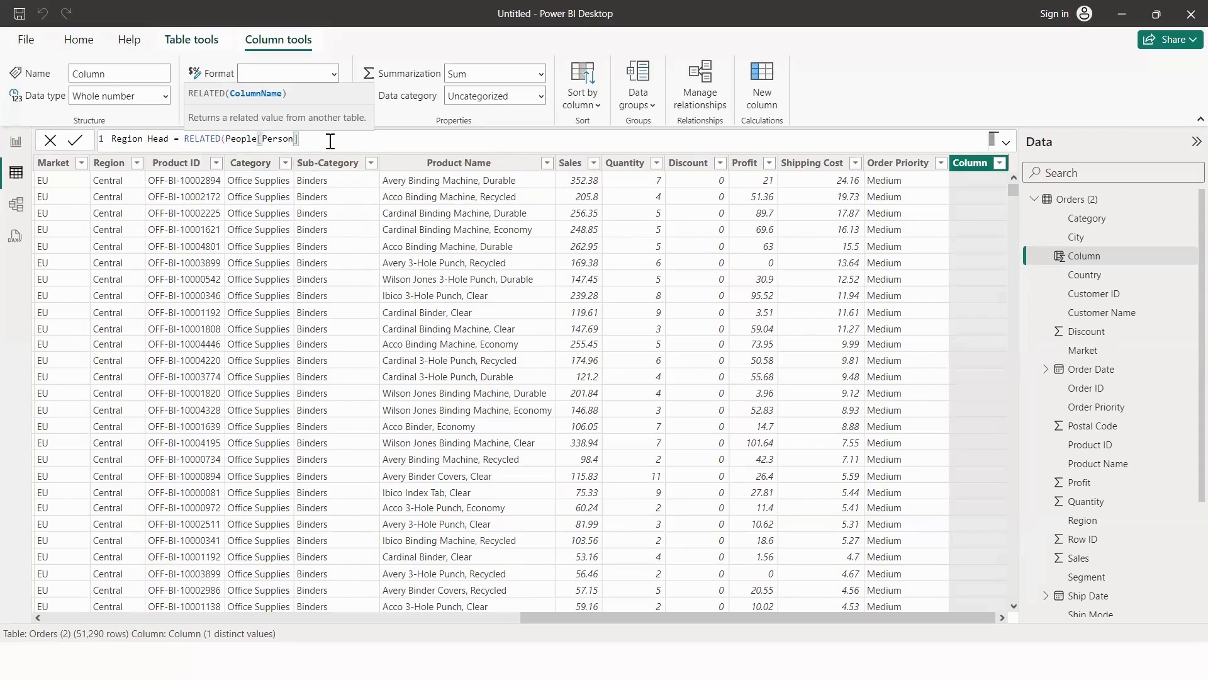
text())
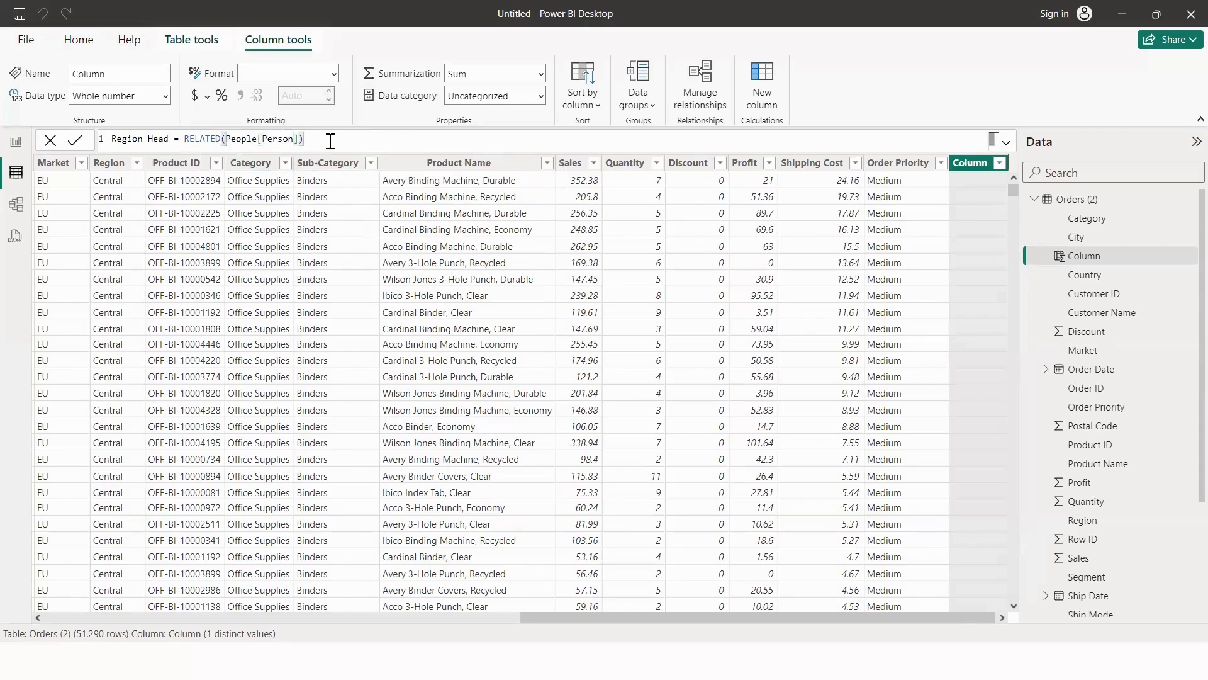
key(Return)
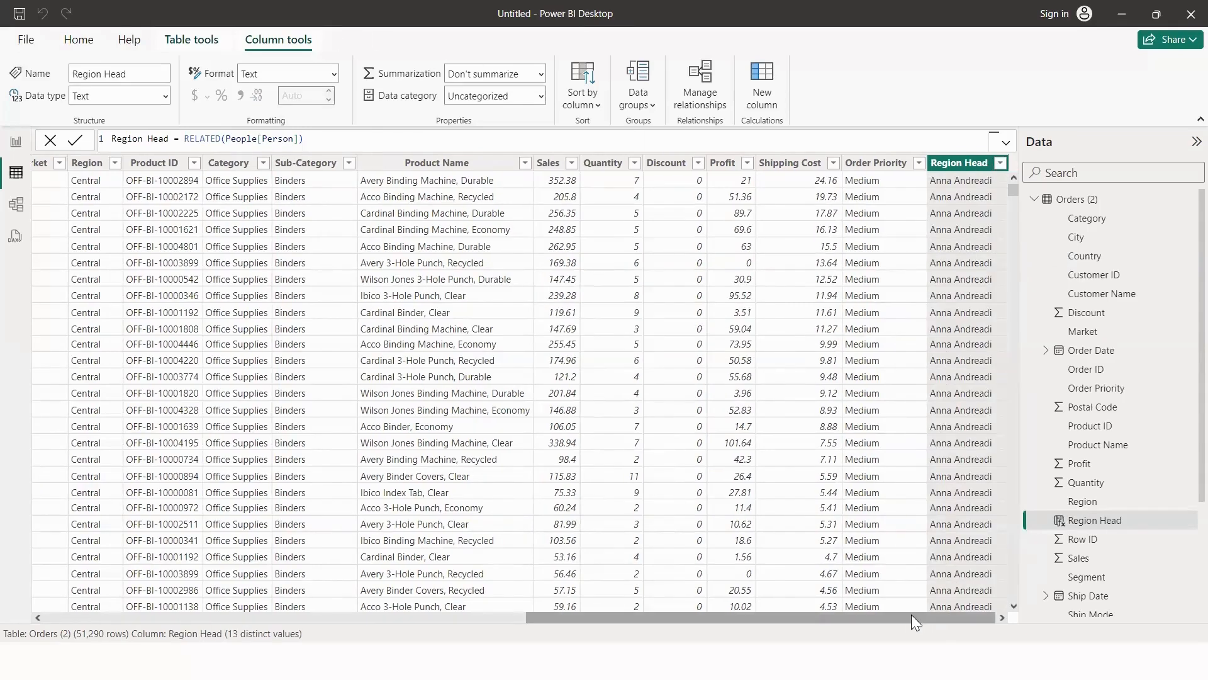
Check the list of distinct values in the Region Head column, leaving it unfiltered.
drag(909, 616, 979, 617)
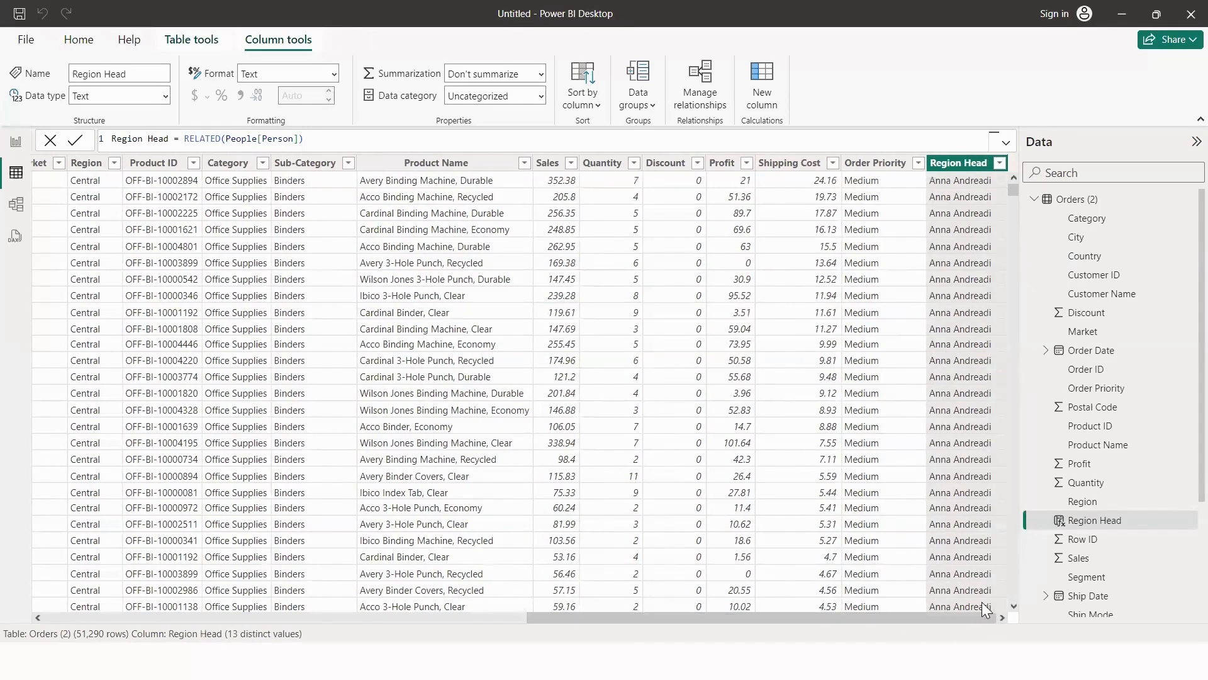
click(999, 163)
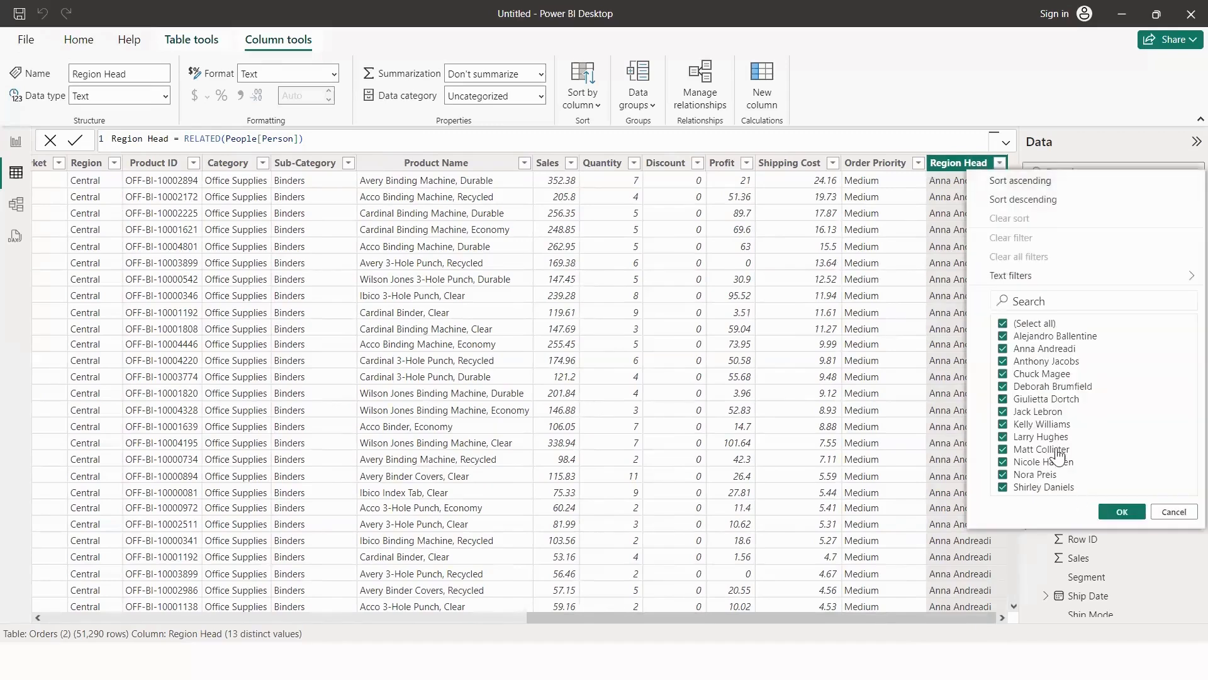
click(503, 174)
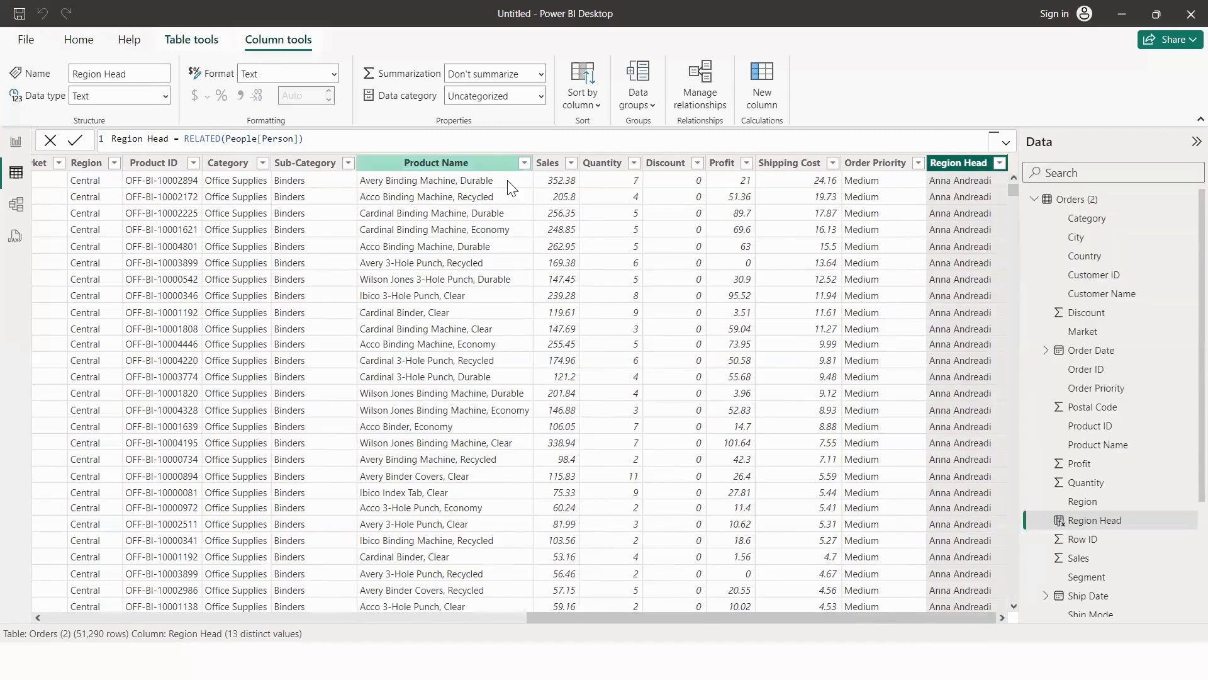
Filter the Region column of the Orders (2) table to show only North.
click(114, 163)
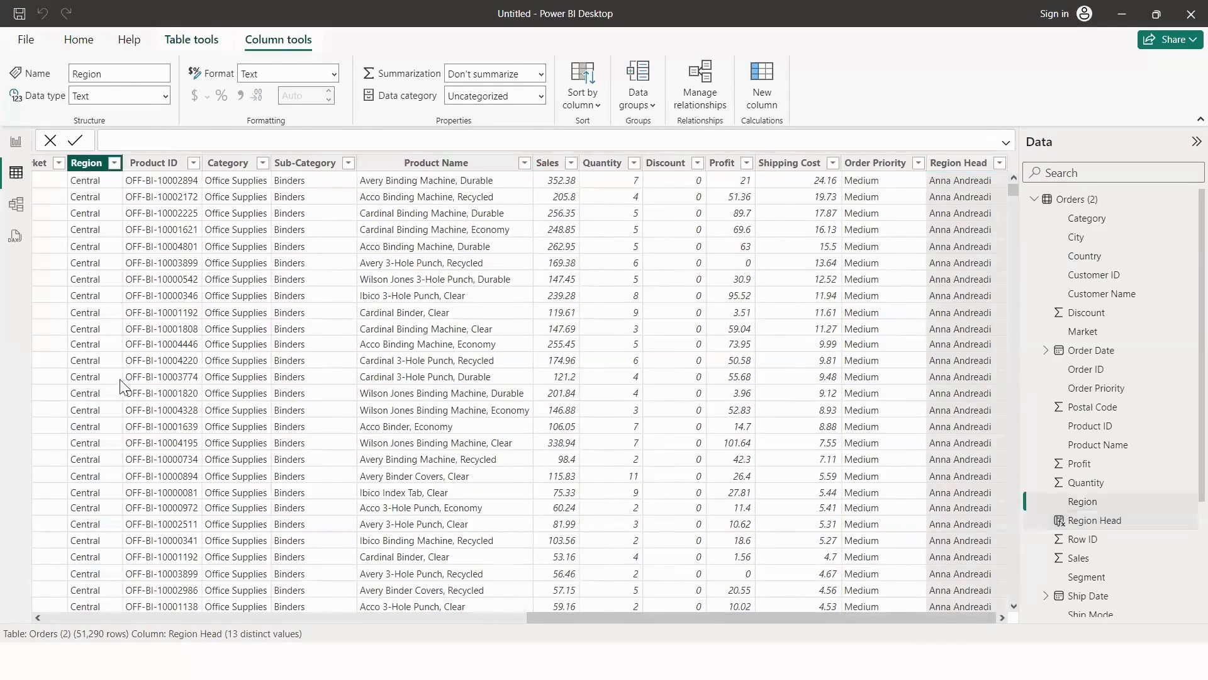
click(145, 324)
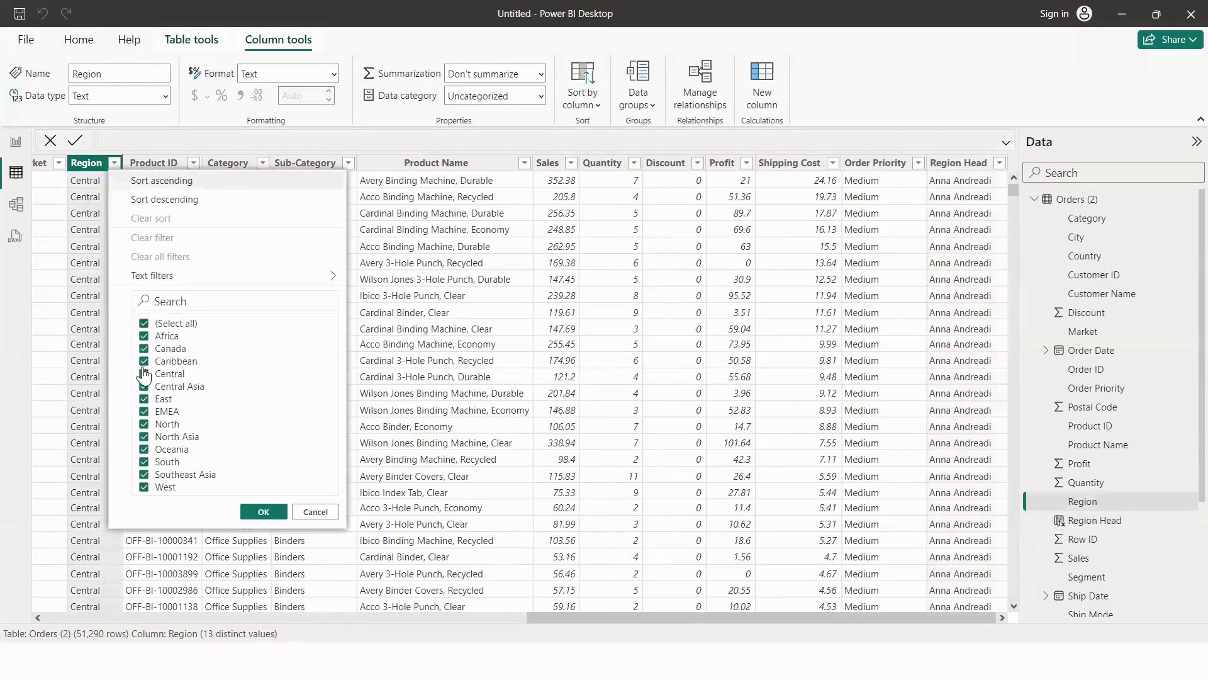
click(144, 424)
click(259, 511)
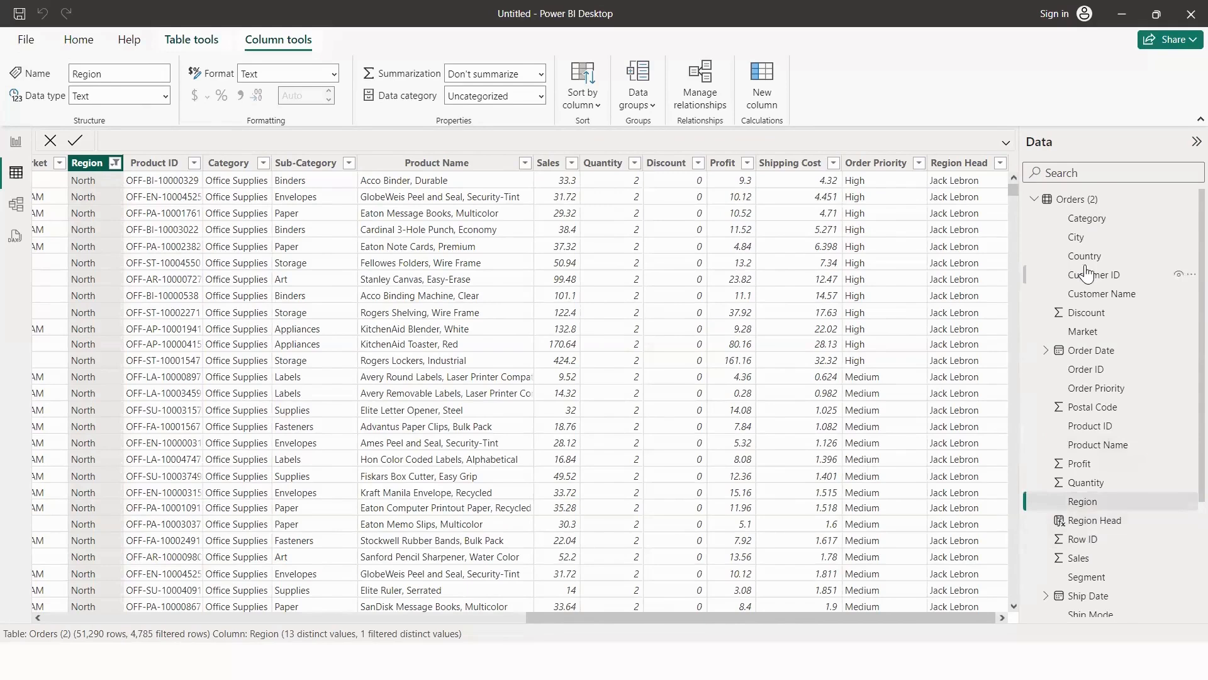
Look up the person assigned to the North region in the People table.
scroll(1072, 405, down, 3)
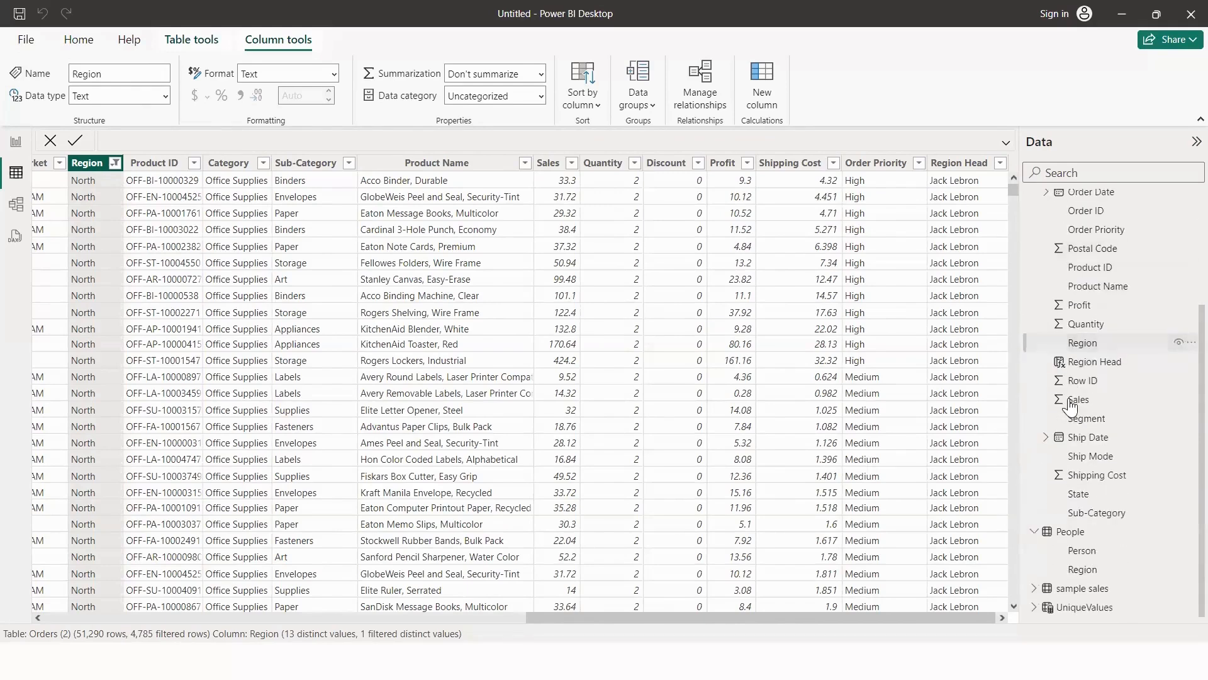
click(1070, 531)
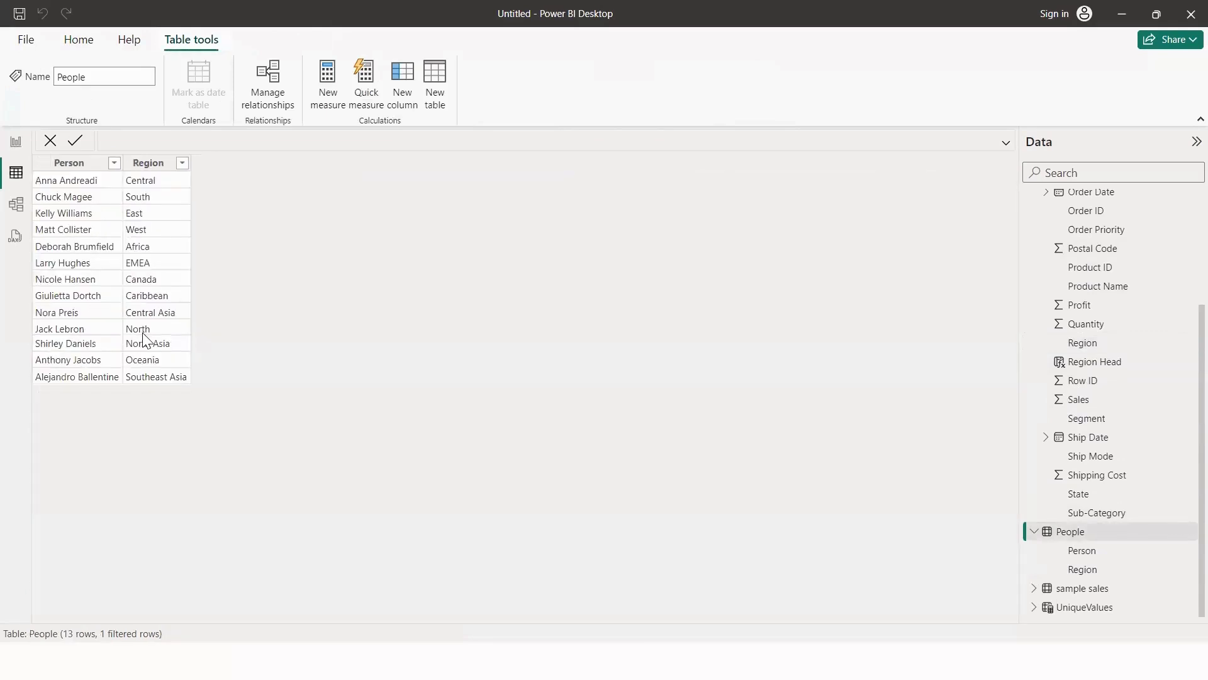
click(146, 338)
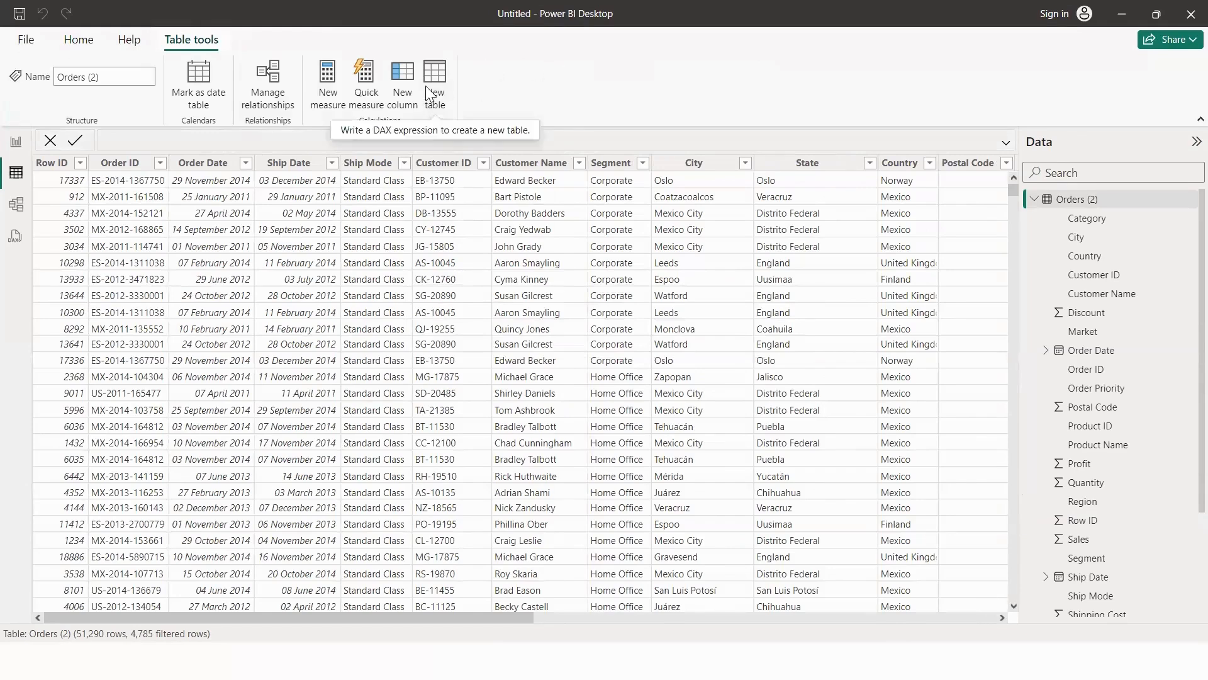
Start a new calculated table and name it DateTable.
click(435, 101)
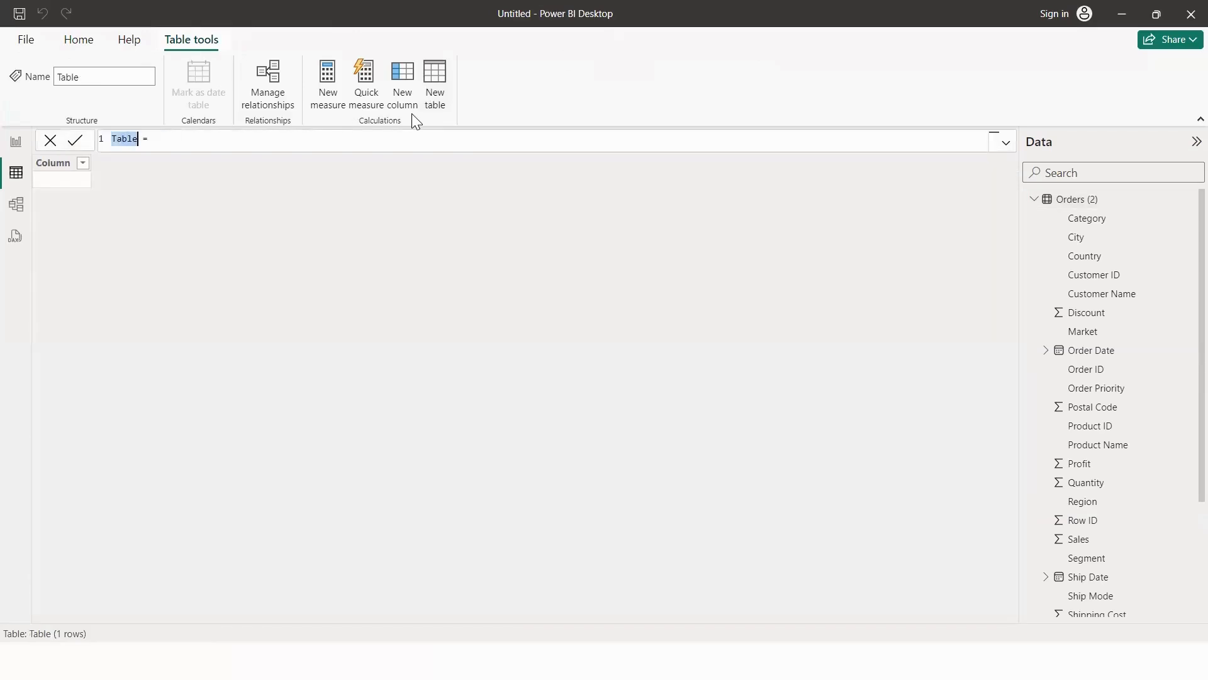
text(Date)
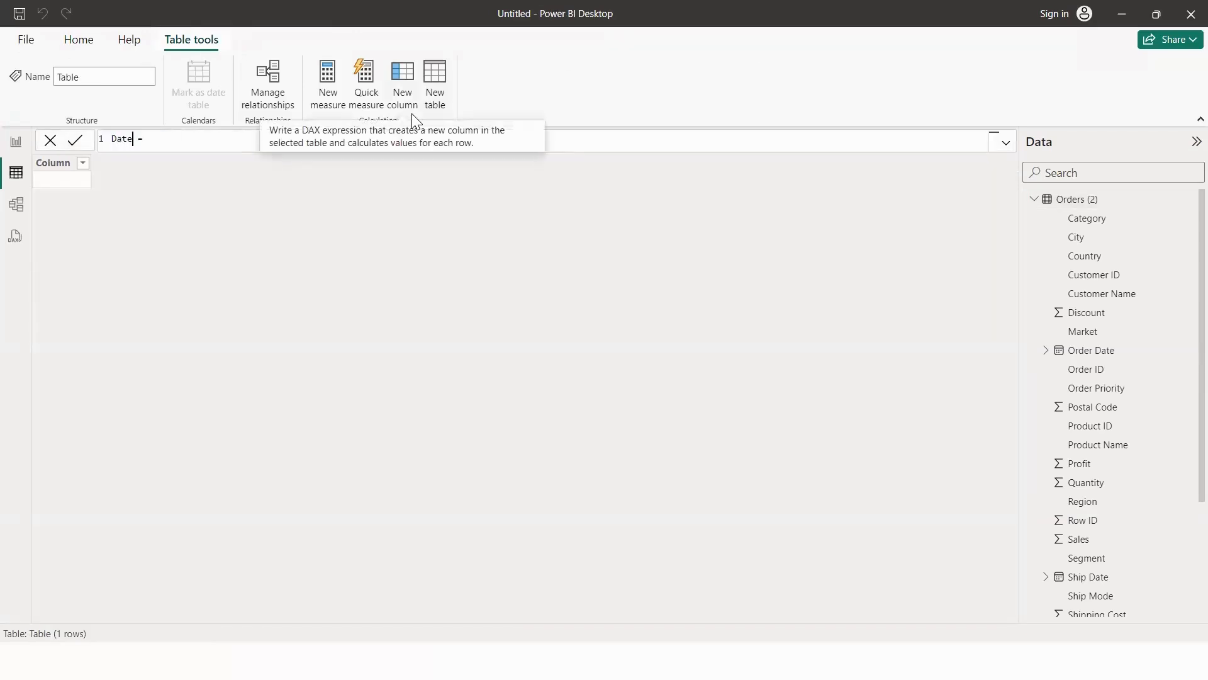
text(Table)
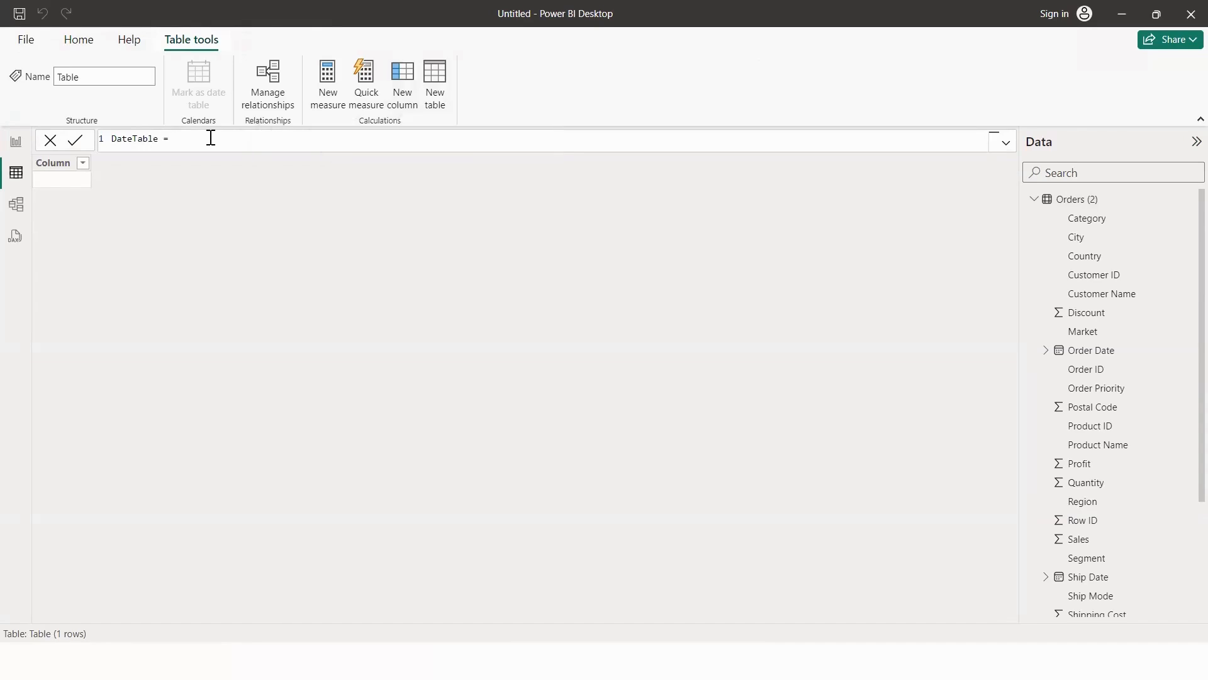
Try to define DateTable as CALENDAR((2020,1,1),(2024,12,1)) and commit the formula.
text(CALENDAR()
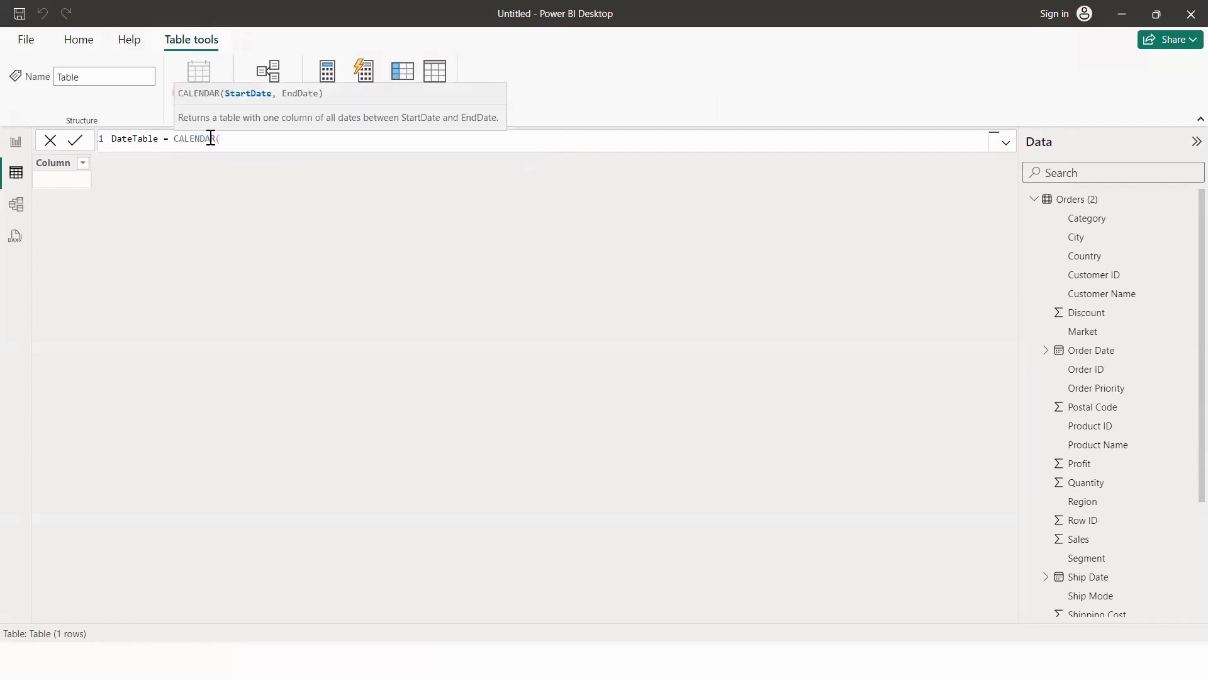
text(())
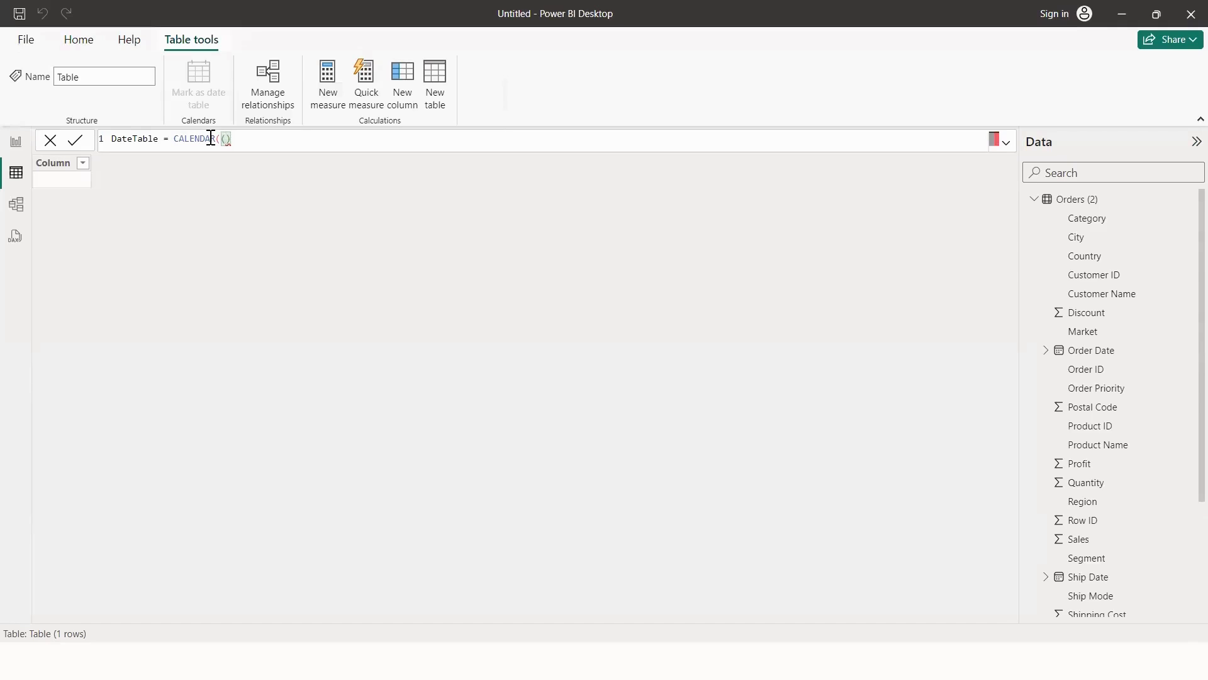
text(2020,1)
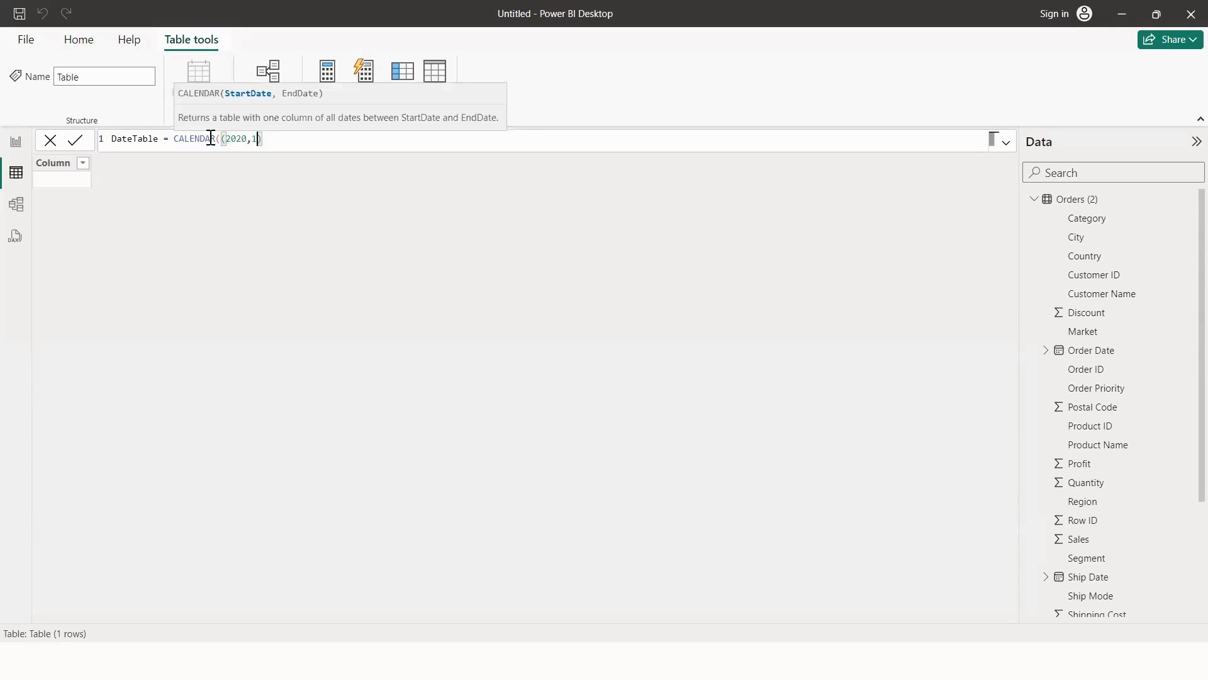
text(,1)
text(,1)
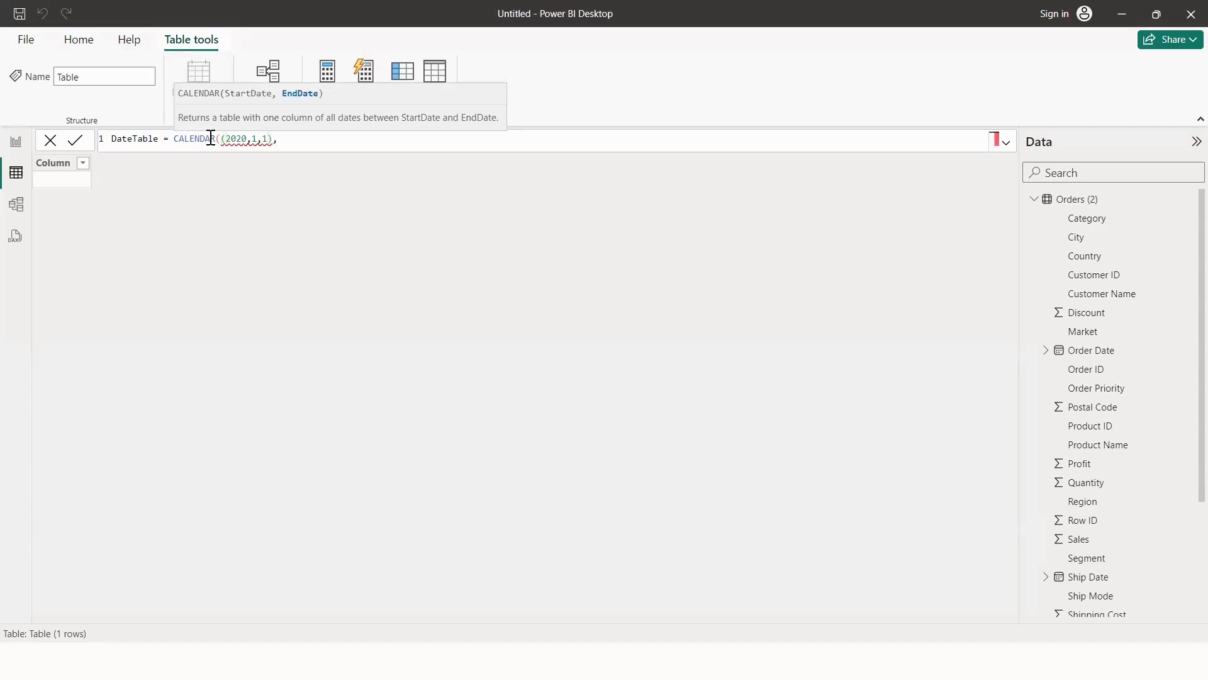
text(())
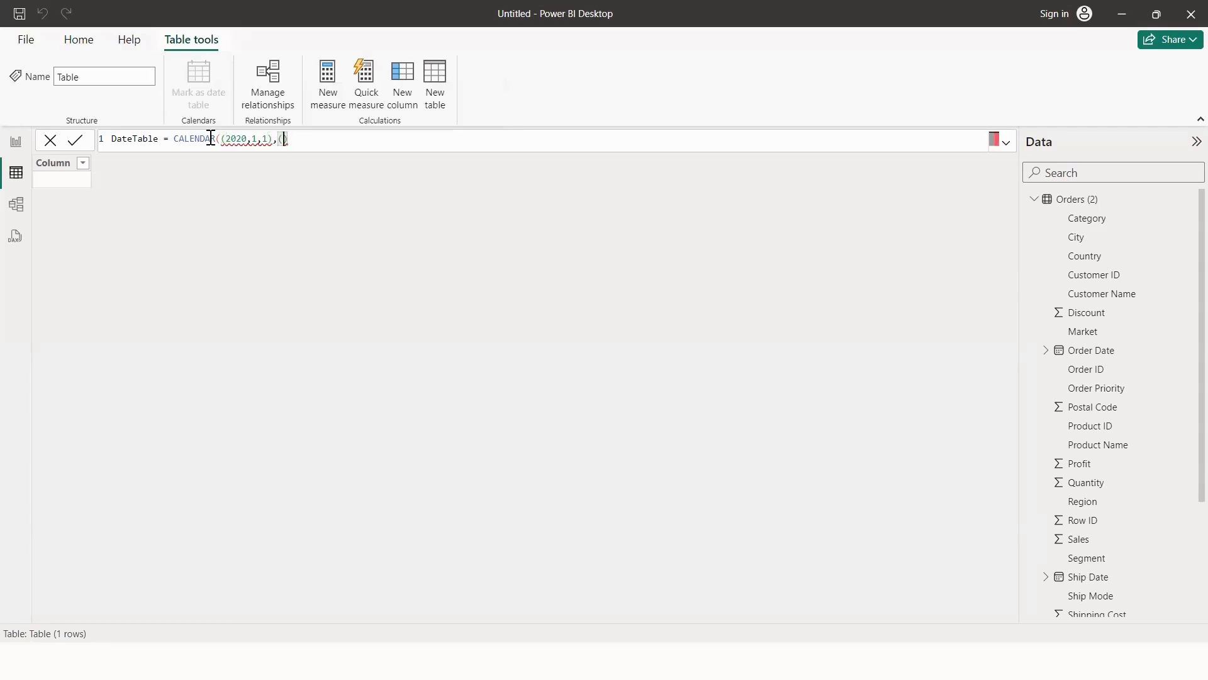
text(2024,12,)
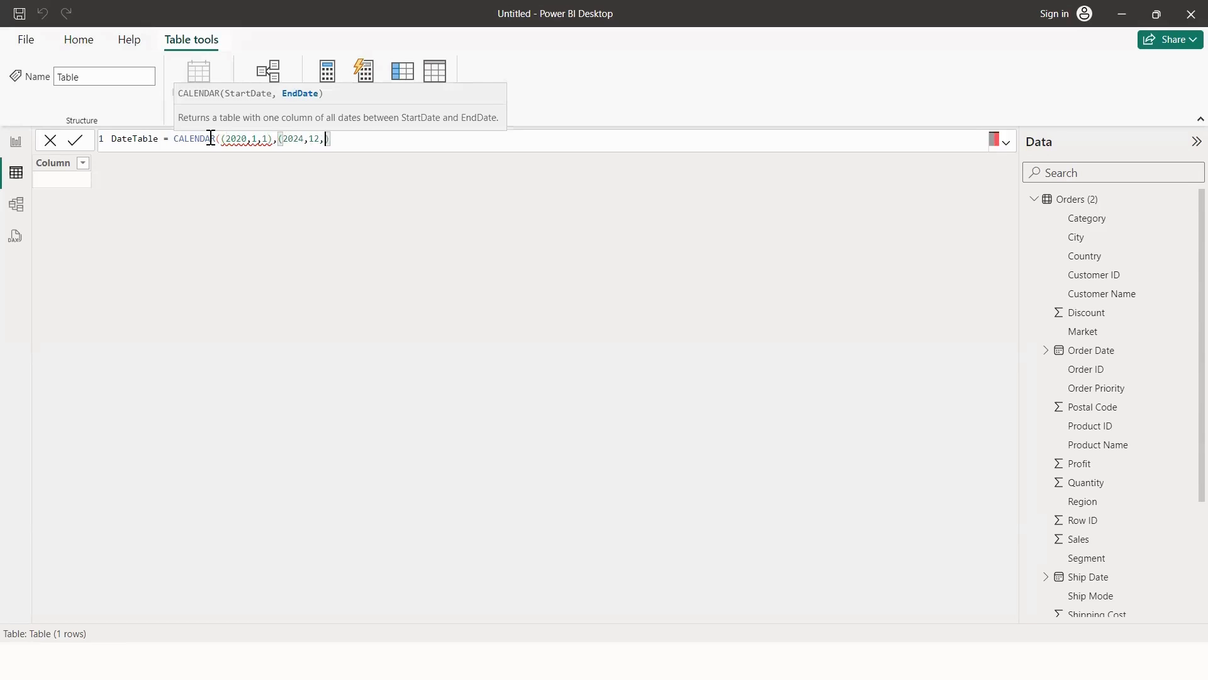
text(1))
key(Return)
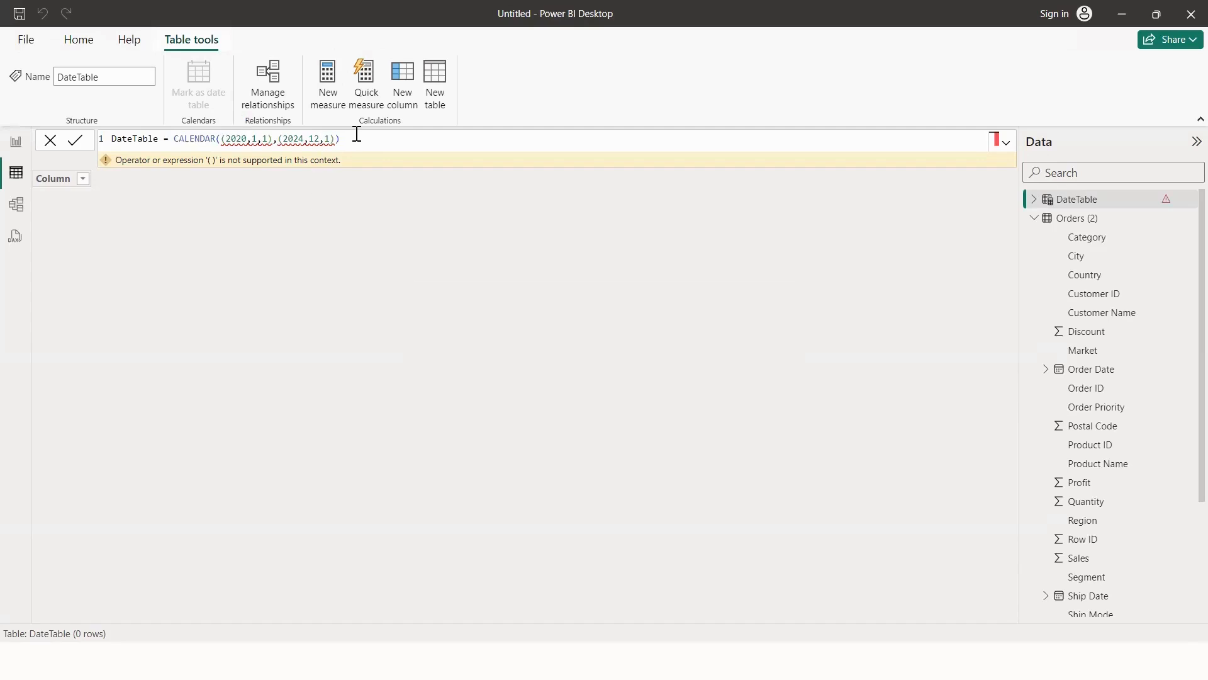
Wrap the start date (2020,1,1) in the DateTable formula in the DATE function.
mouse_move(262, 143)
click(269, 140)
key(Left)
key(Left)
key(Left)
key(Left)
key(Left)
key(Left)
key(Left)
key(Left)
key(Left)
text(da)
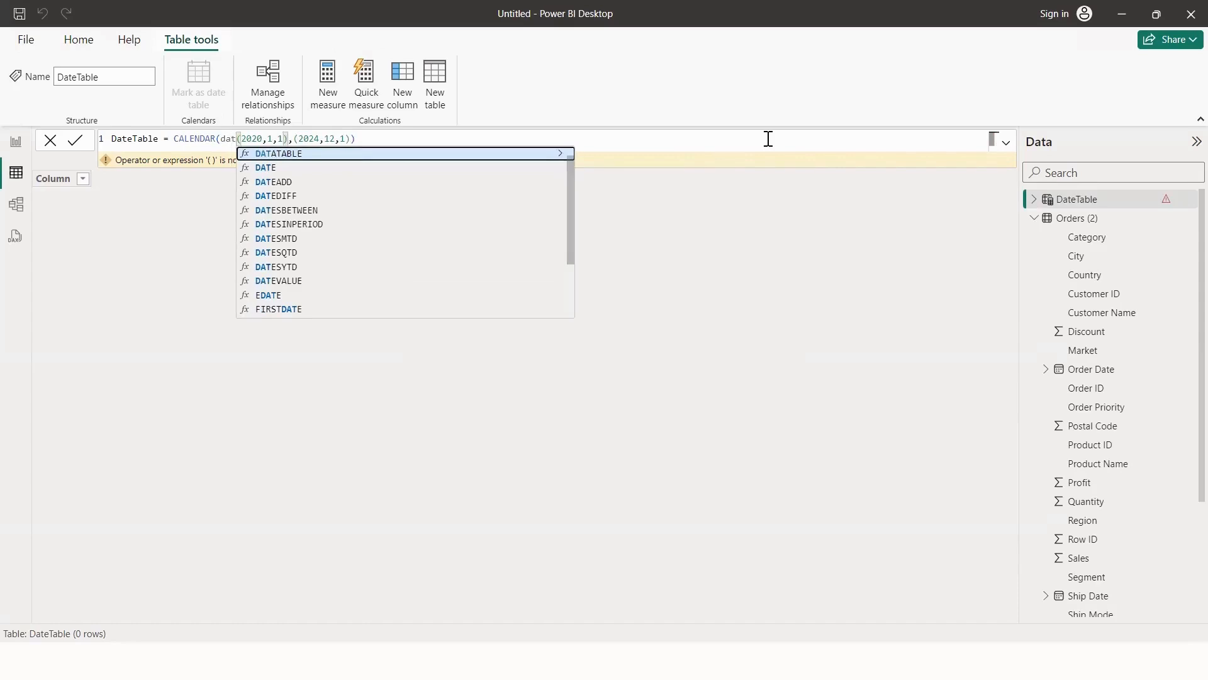
key(Down)
key(Tab)
Wrap the end date (2024,12,1) in the DATE function and commit the DateTable formula.
key(Right)
key(Right)
key(Right)
key(Right)
key(Right)
key(Right)
key(Right)
key(Right)
key(Right)
key(Right)
key(Right)
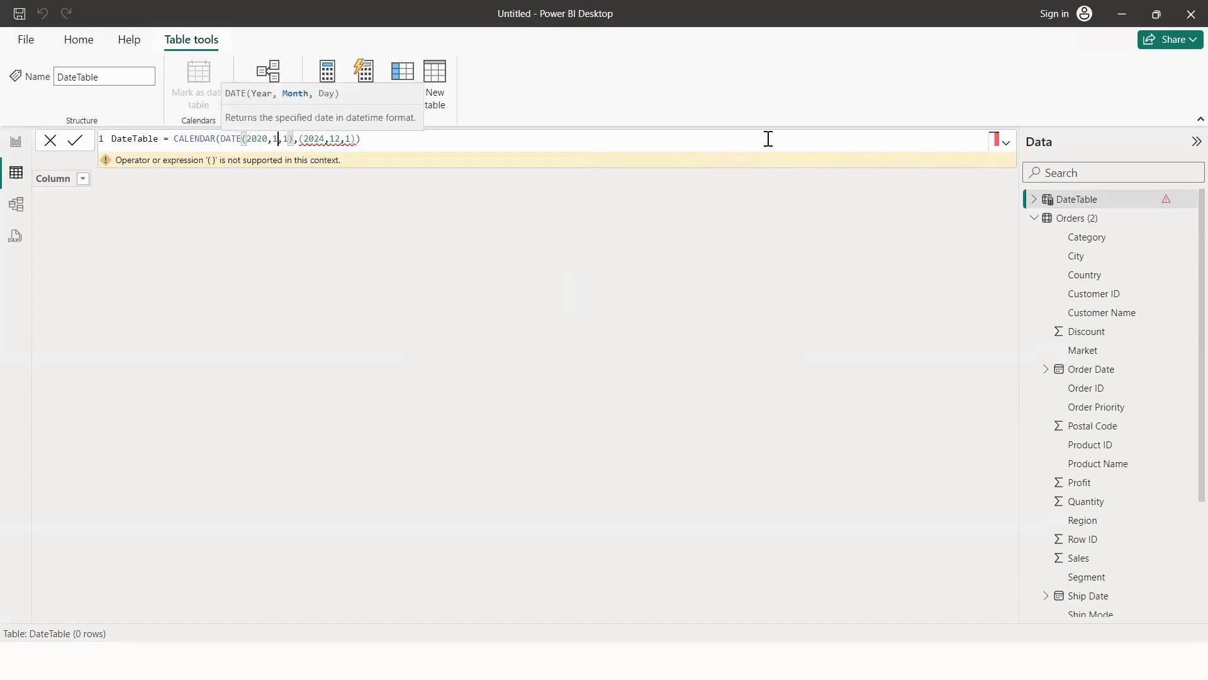
text(dat)
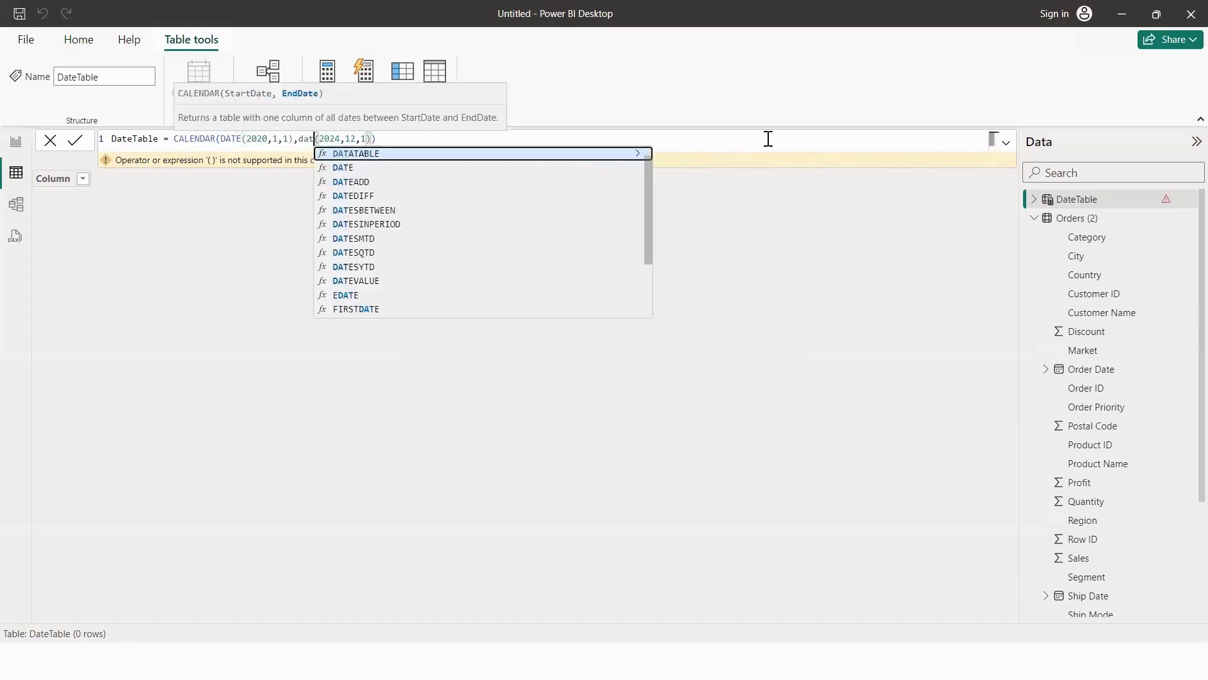
key(Down)
key(Tab)
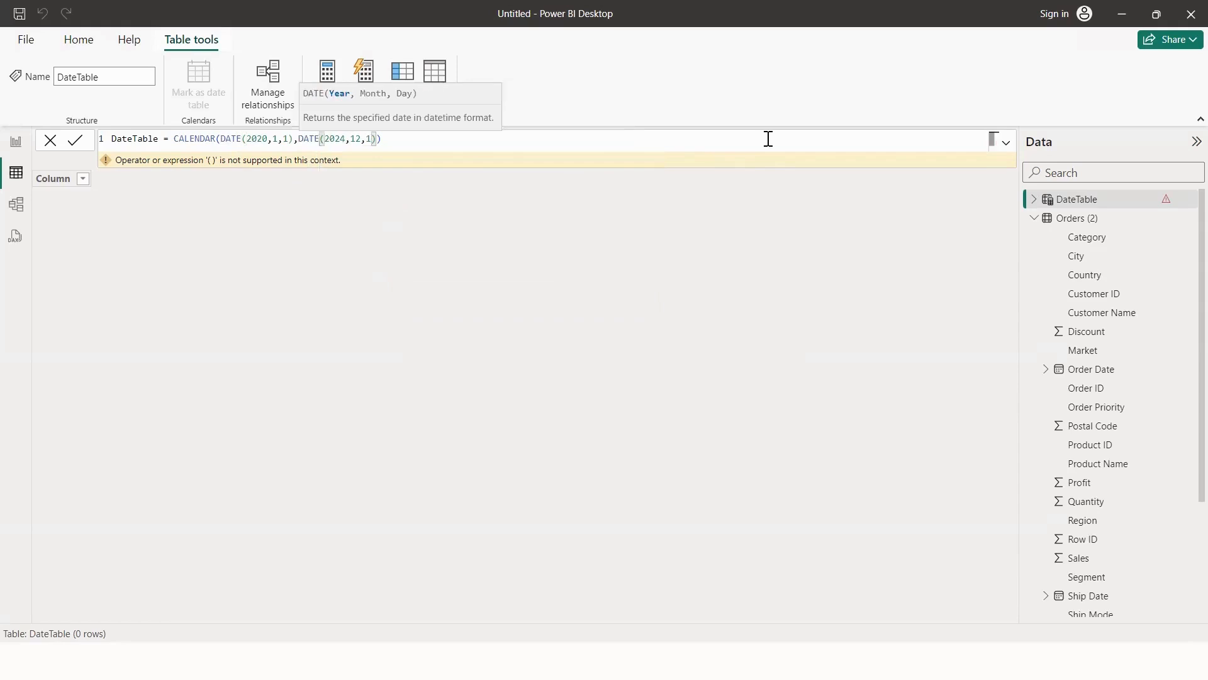
drag(242, 138, 367, 139)
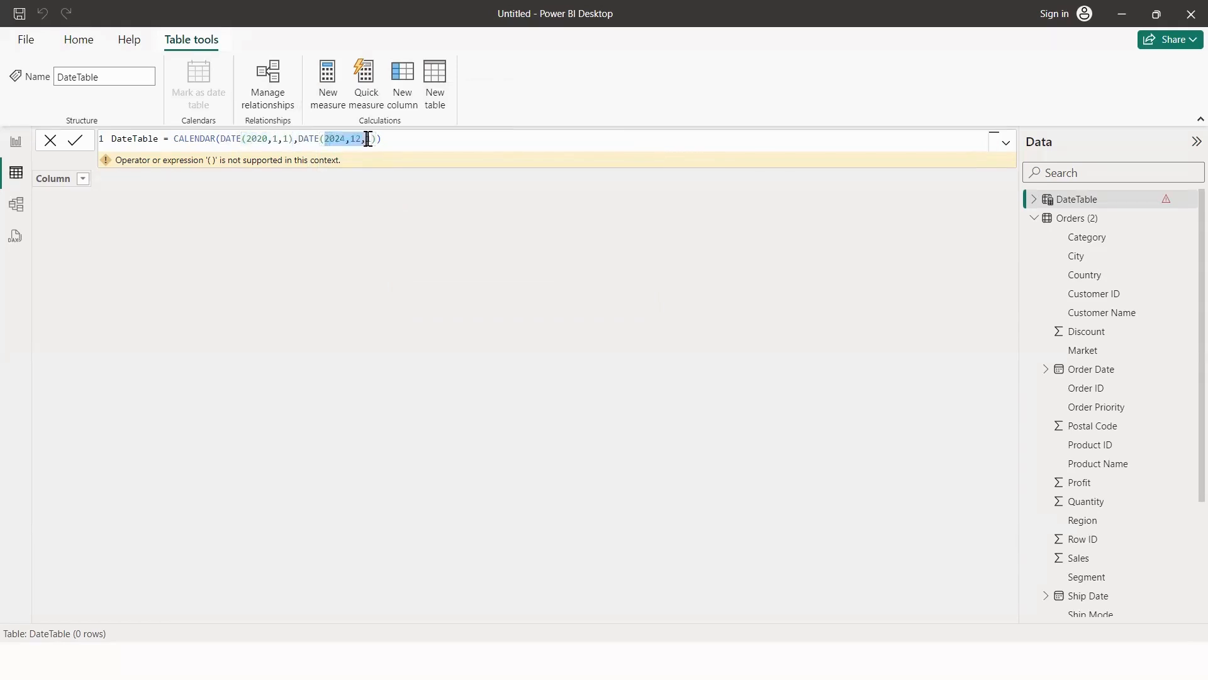
double_click(231, 138)
key(Return)
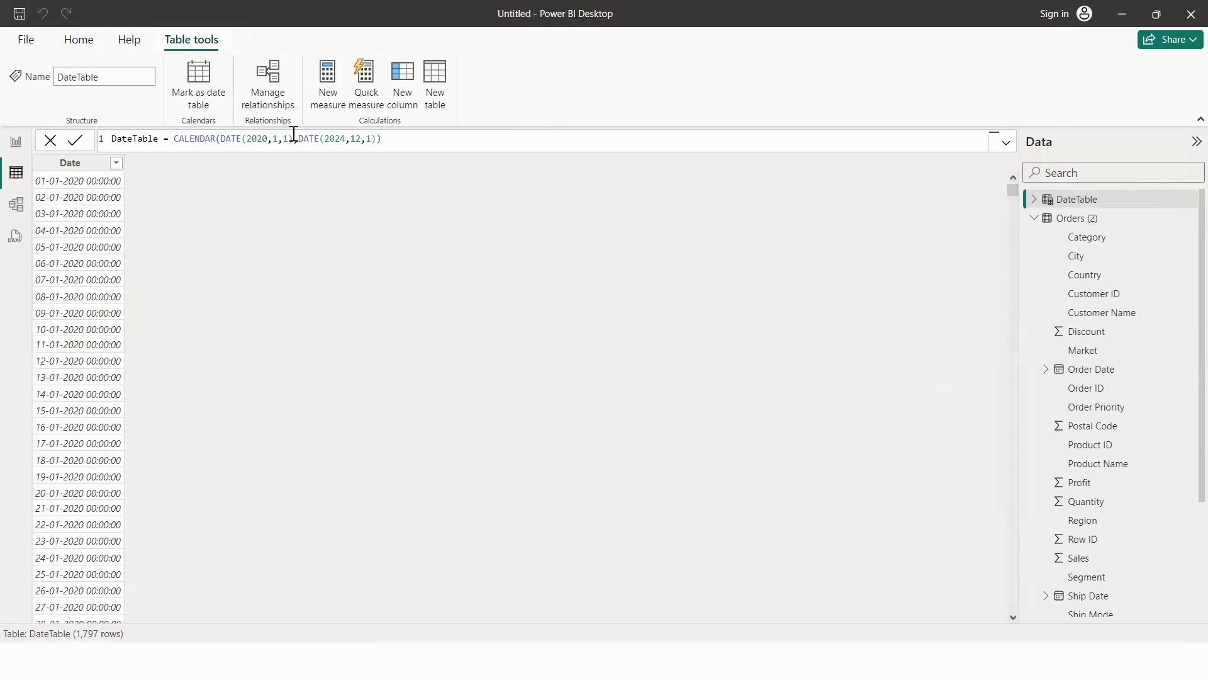
Check the last dates in DateTable and compare them with the year, month and day arguments of the formula.
drag(1013, 190, 990, 603)
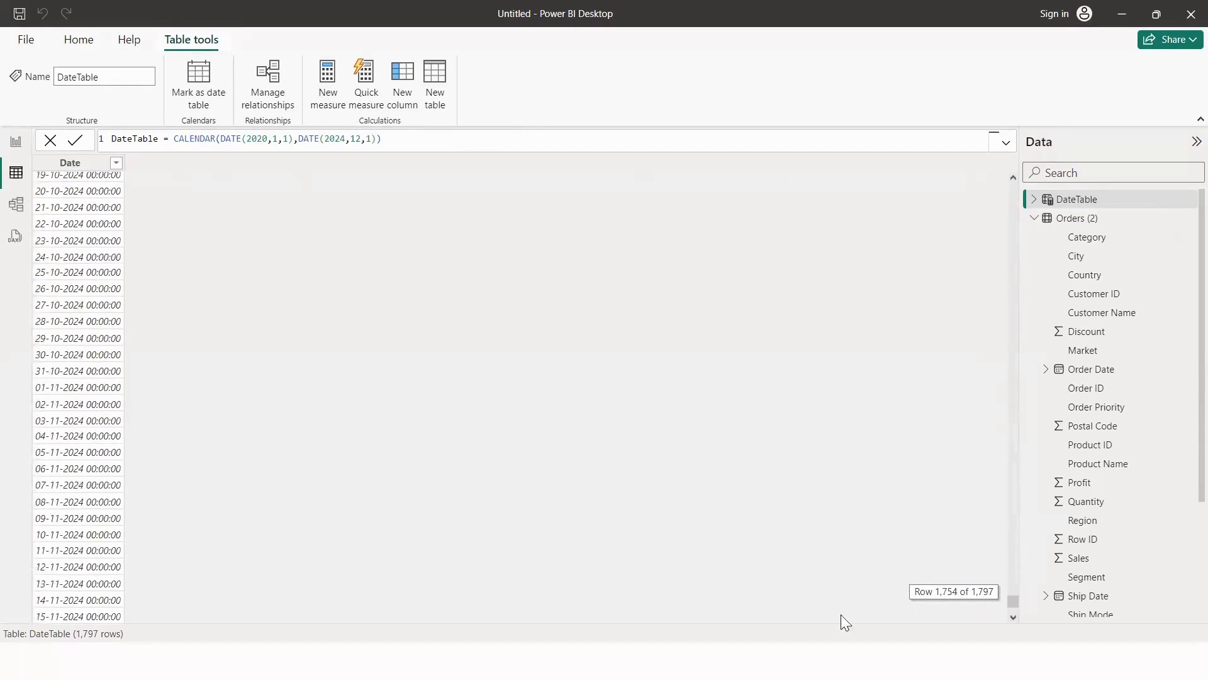
scroll(88, 569, down, 5)
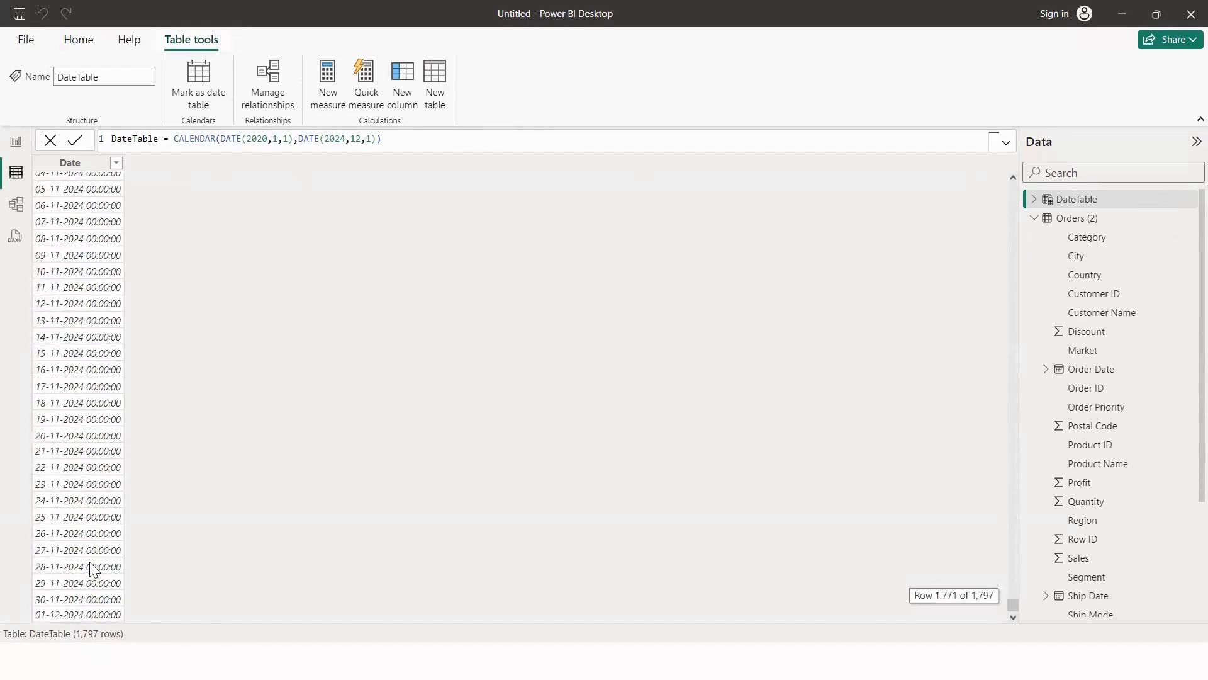
click(79, 616)
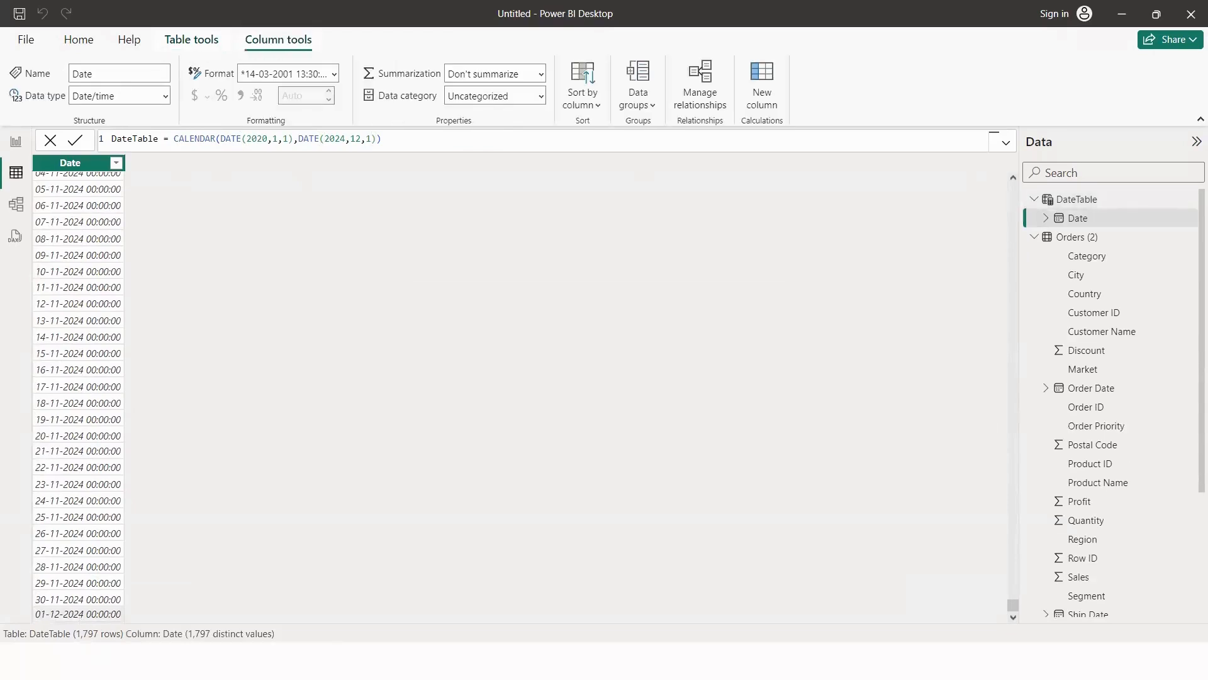
double_click(265, 138)
double_click(276, 137)
double_click(287, 138)
Collapse the expanded tables in the field list and display the sample sales table.
click(1033, 200)
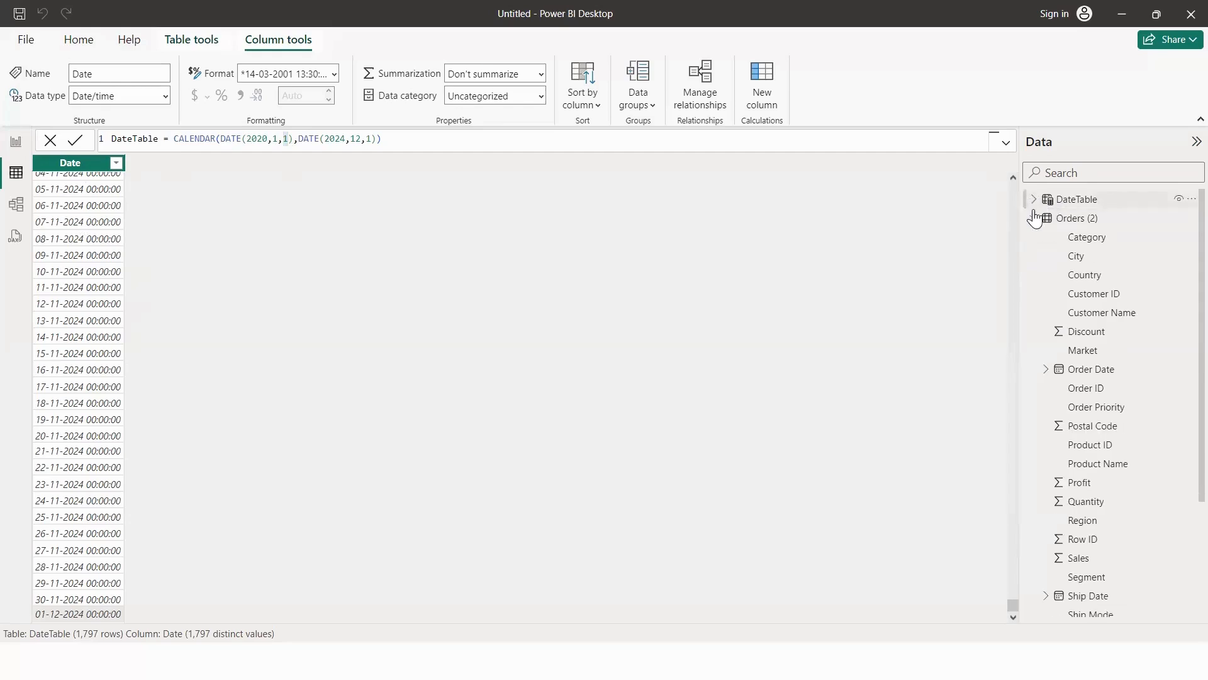
click(1033, 218)
click(1033, 238)
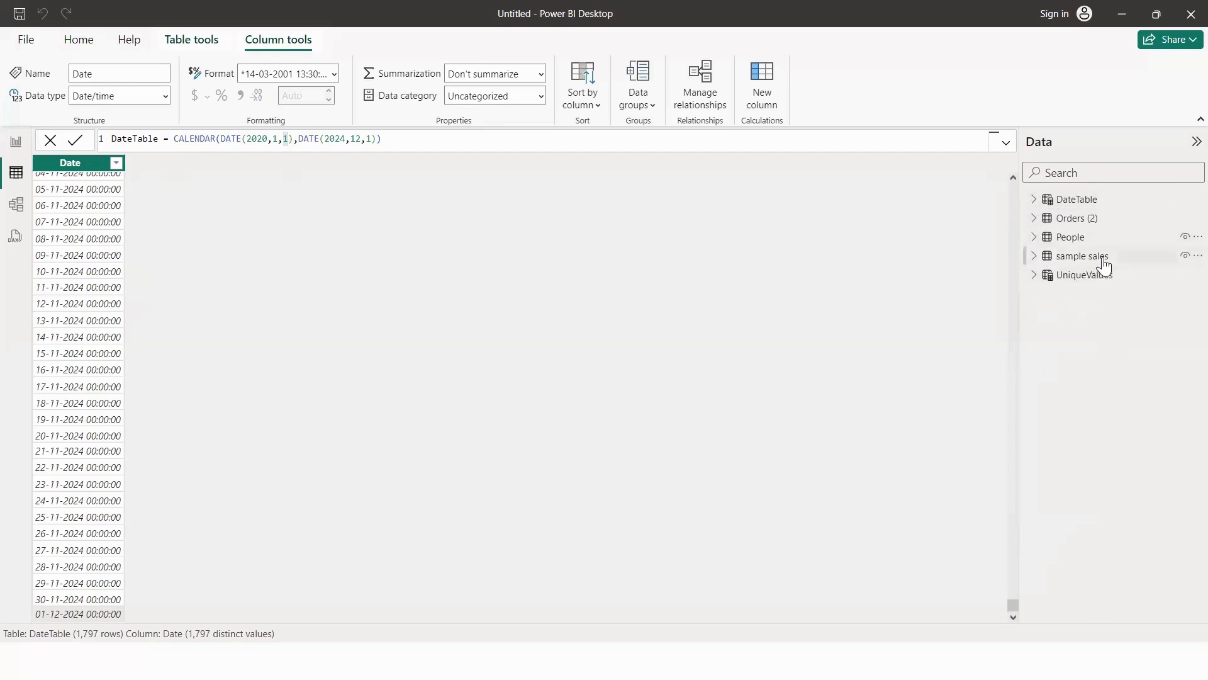
click(1102, 258)
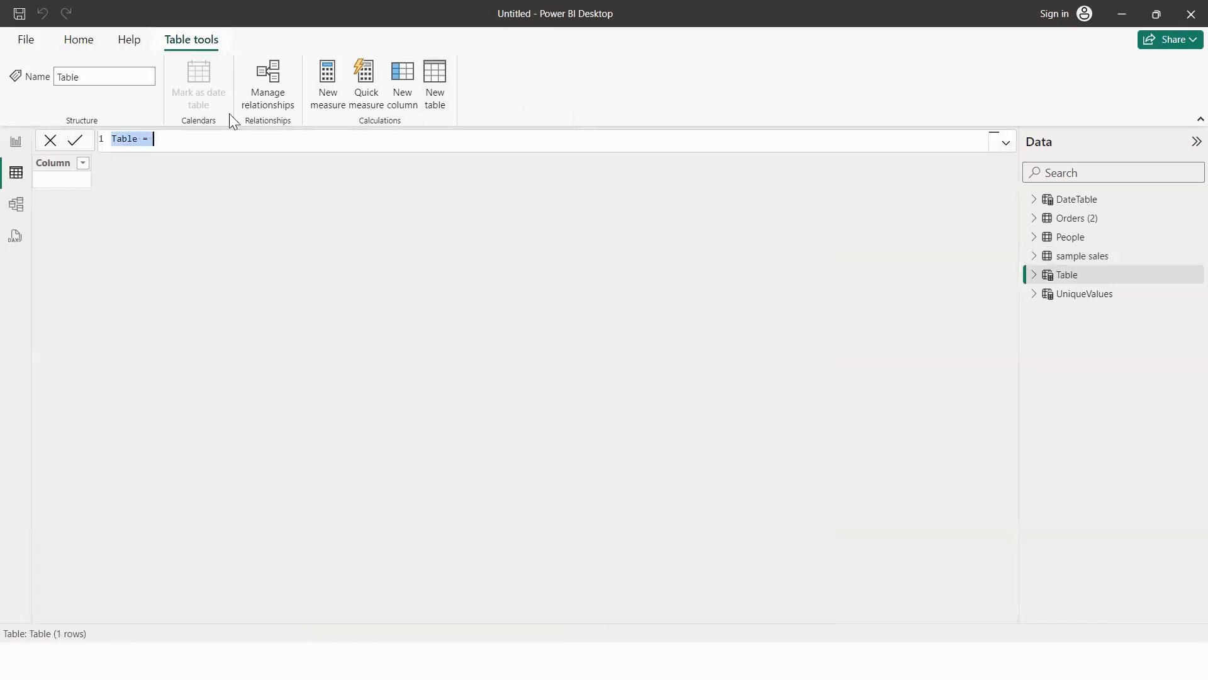
Name a new calculated table Top5values and begin its formula with TOPN(5,'sample sales'.
text(Top5values)
key(End)
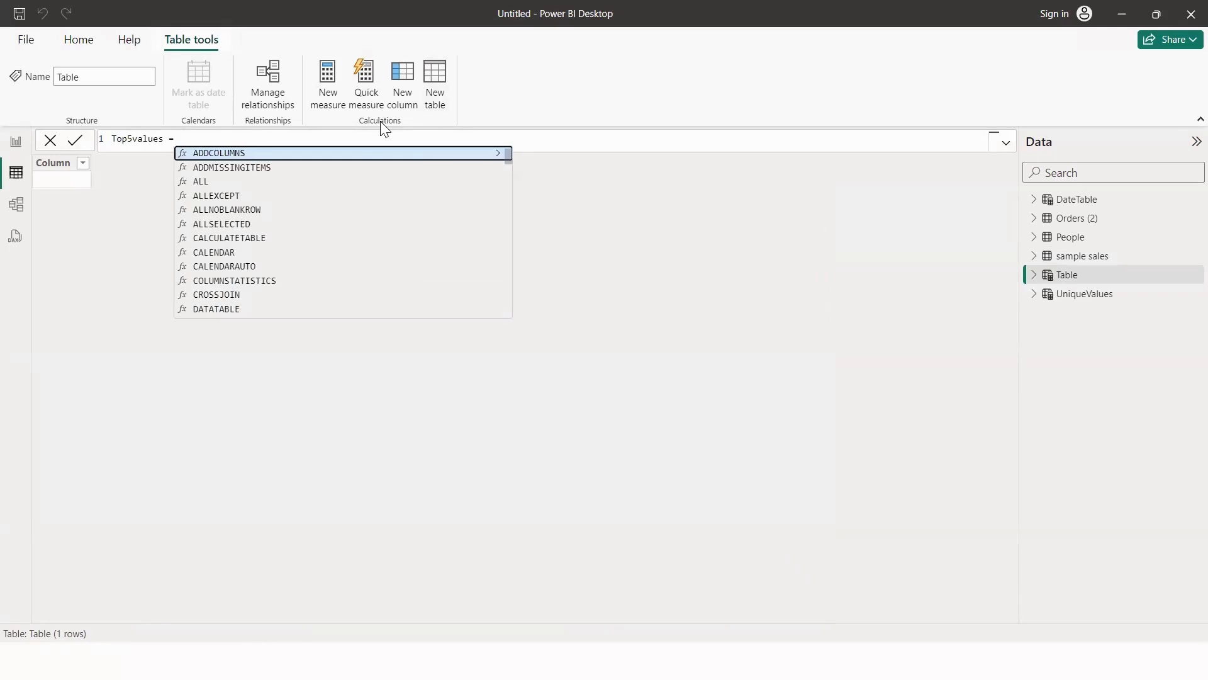
text(top)
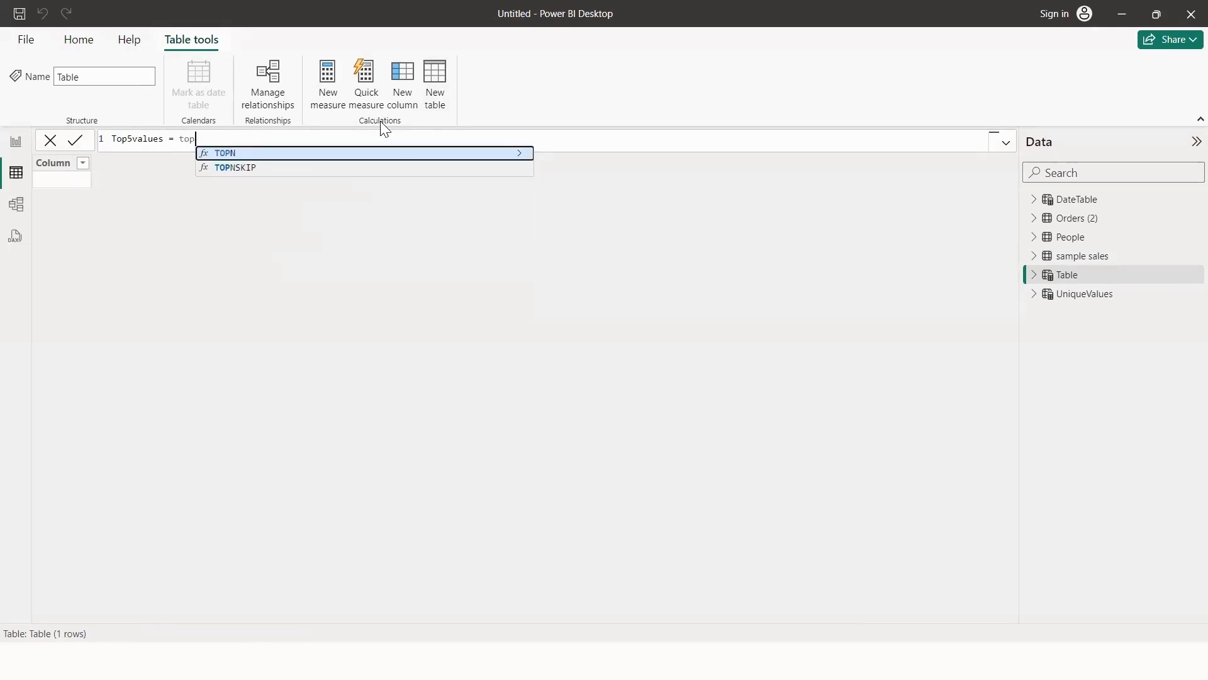
key(Tab)
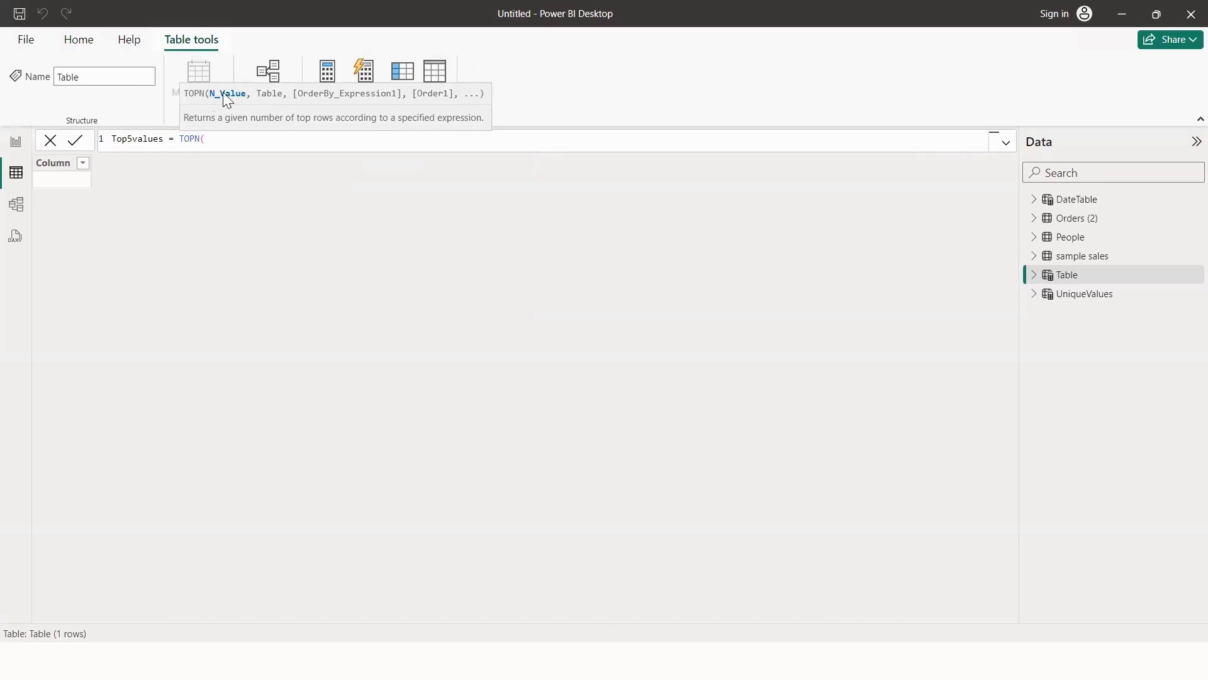
text(5,)
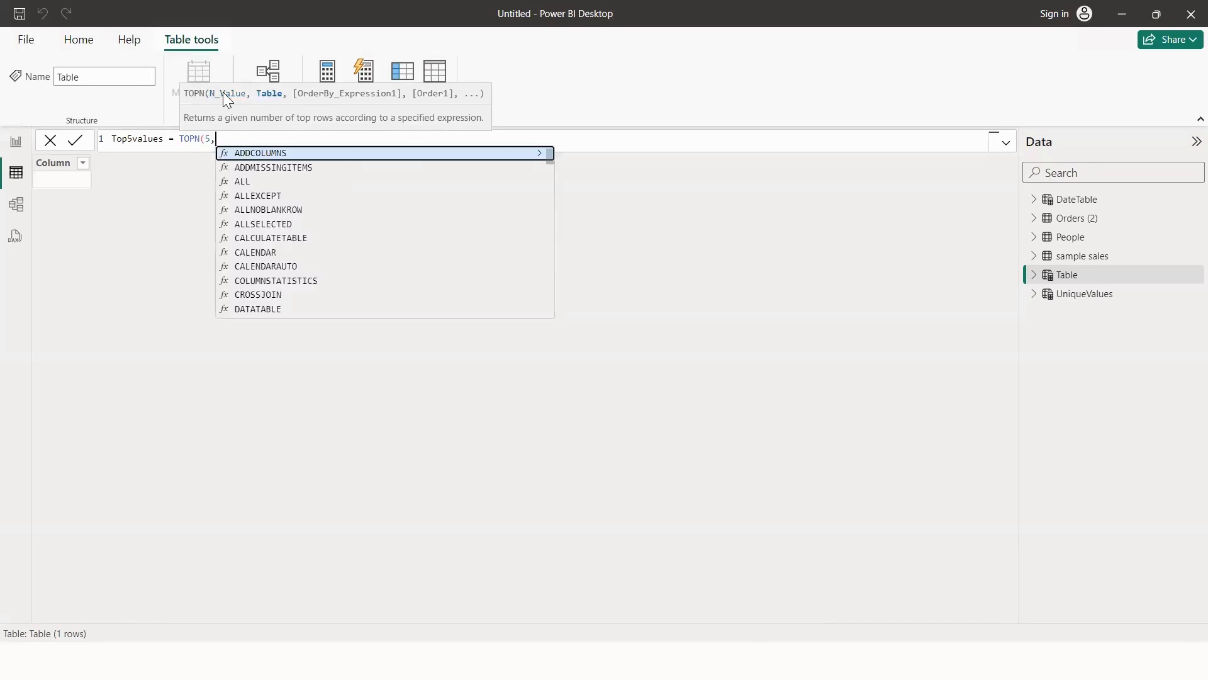
text(sampl)
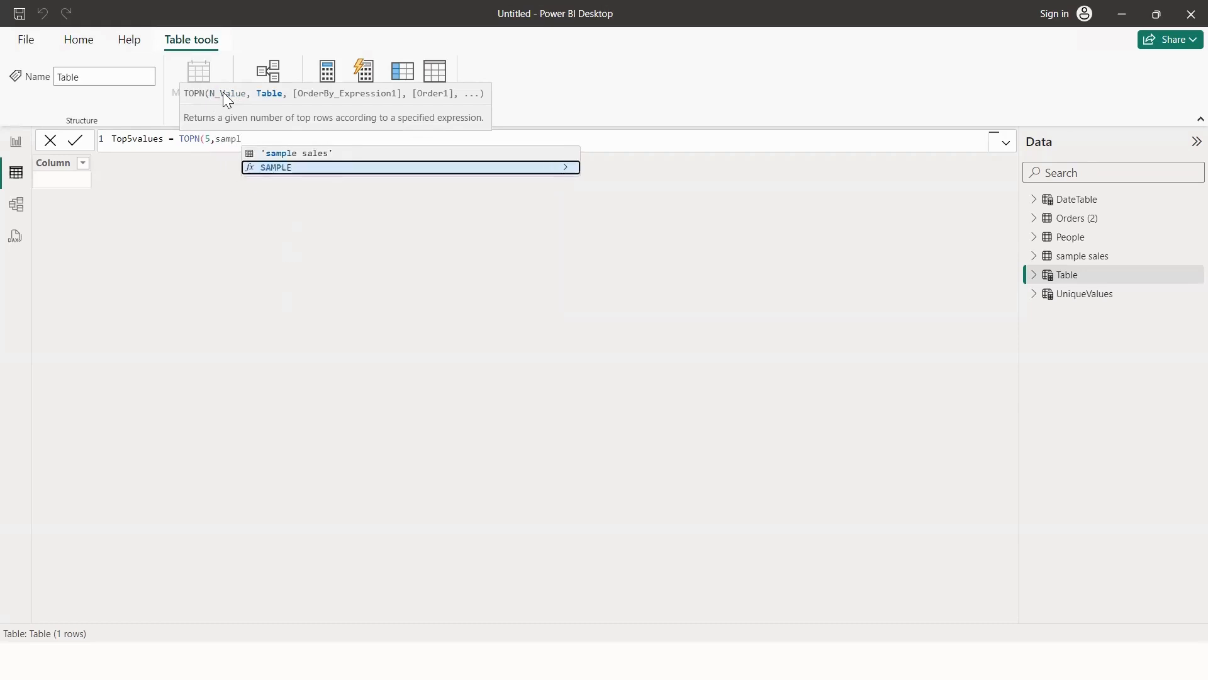
key(Up)
key(Tab)
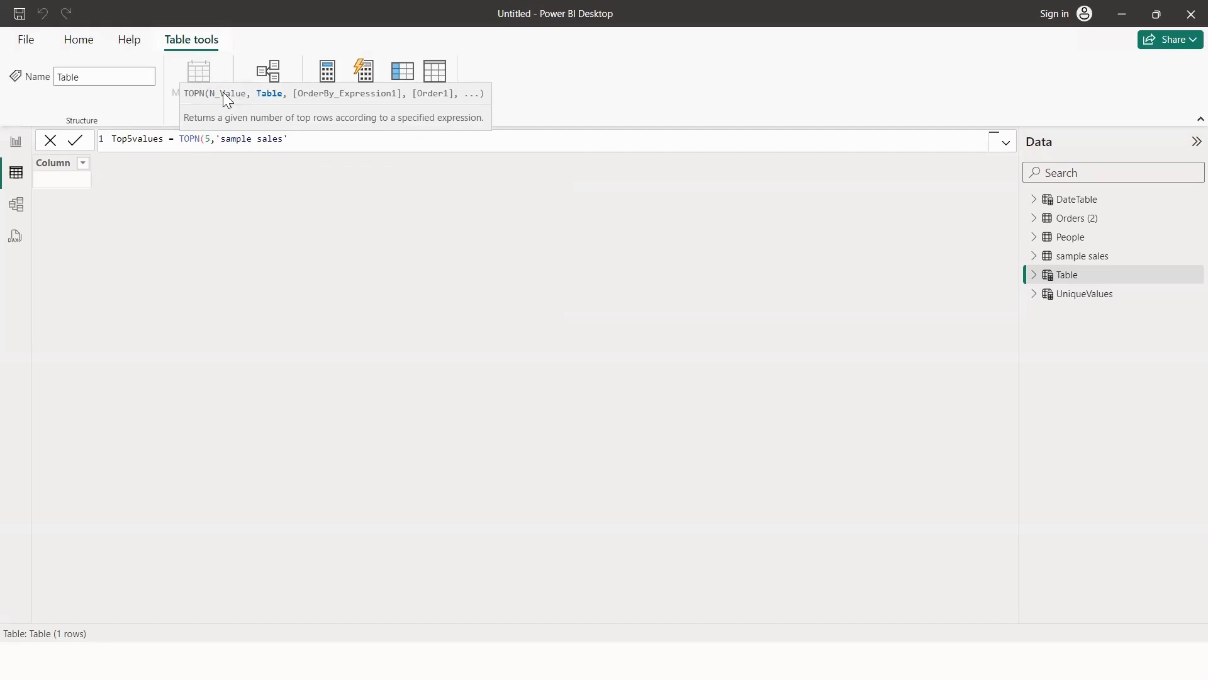
Complete the TOPN formula with 'sample sales'[TotalPrice] as the order-by expression and commit it.
text(samples)
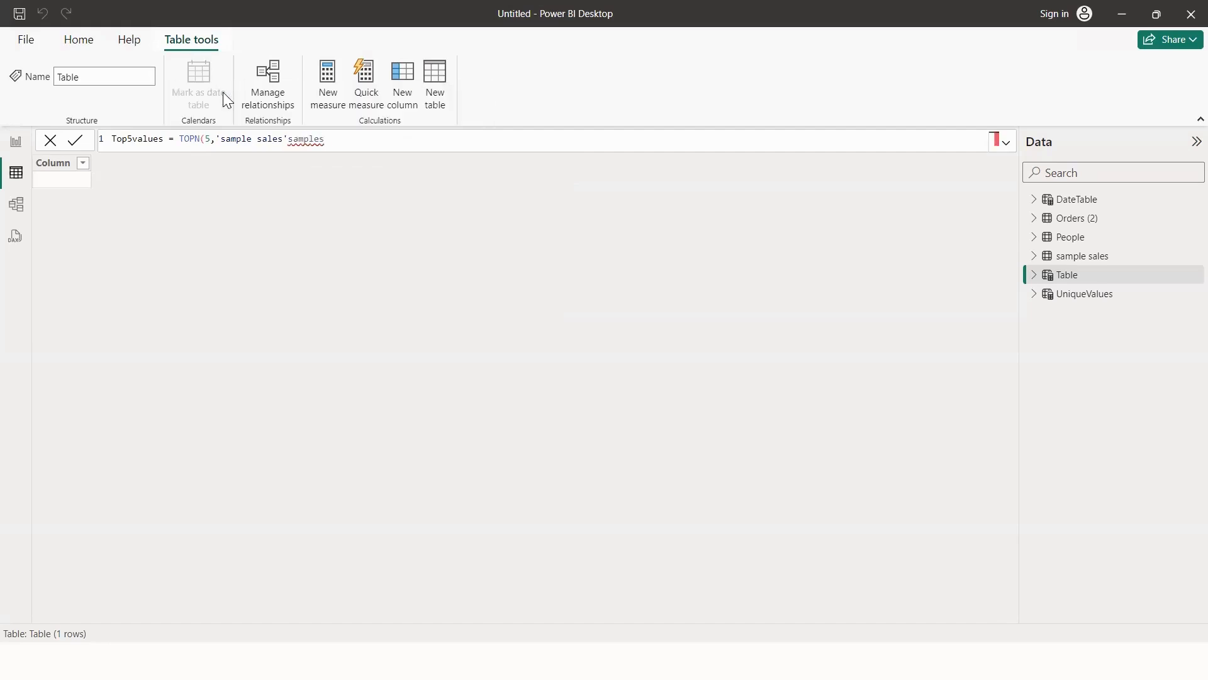
key(BackSpace)
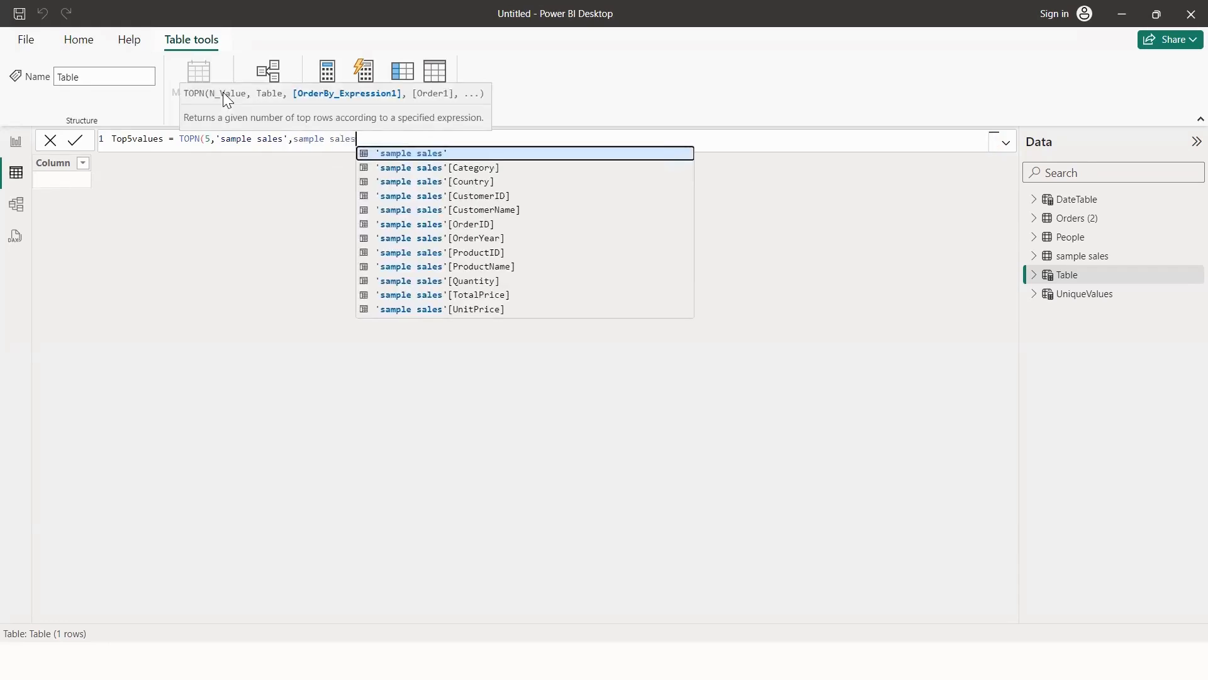
key(Down)
key(Down)
key(Down)
key(Down)
key(Down)
key(Down)
key(Down)
key(Down)
key(Down)
key(Down)
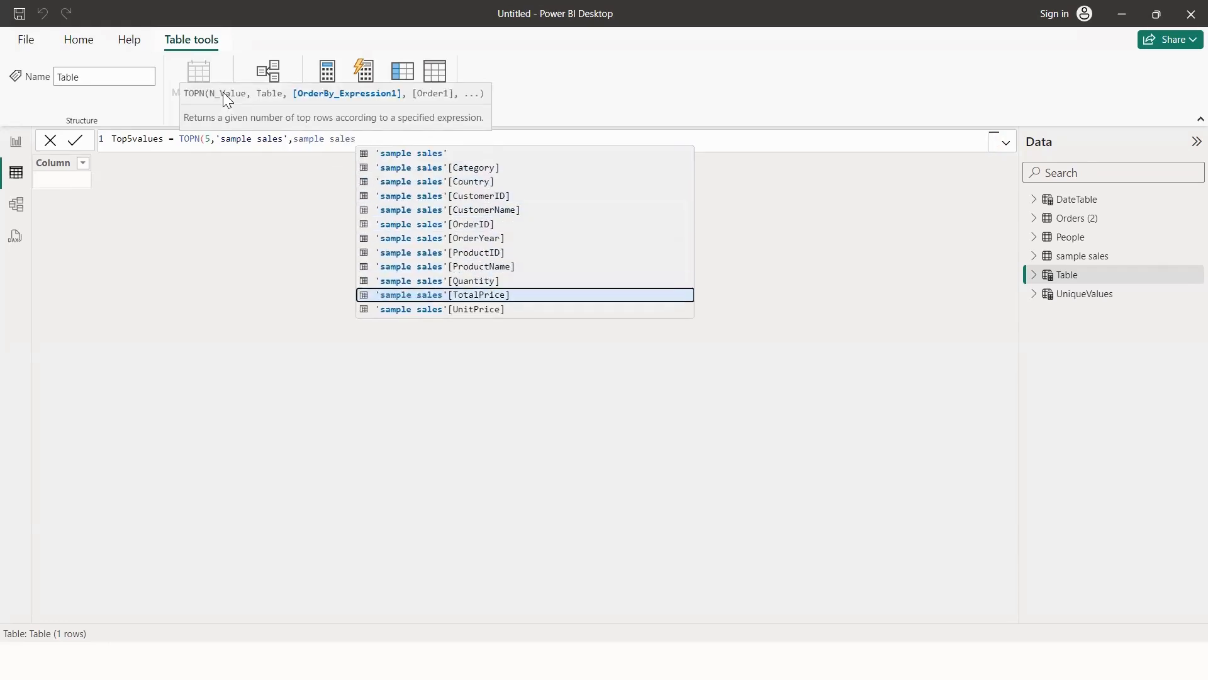
key(Tab)
text())
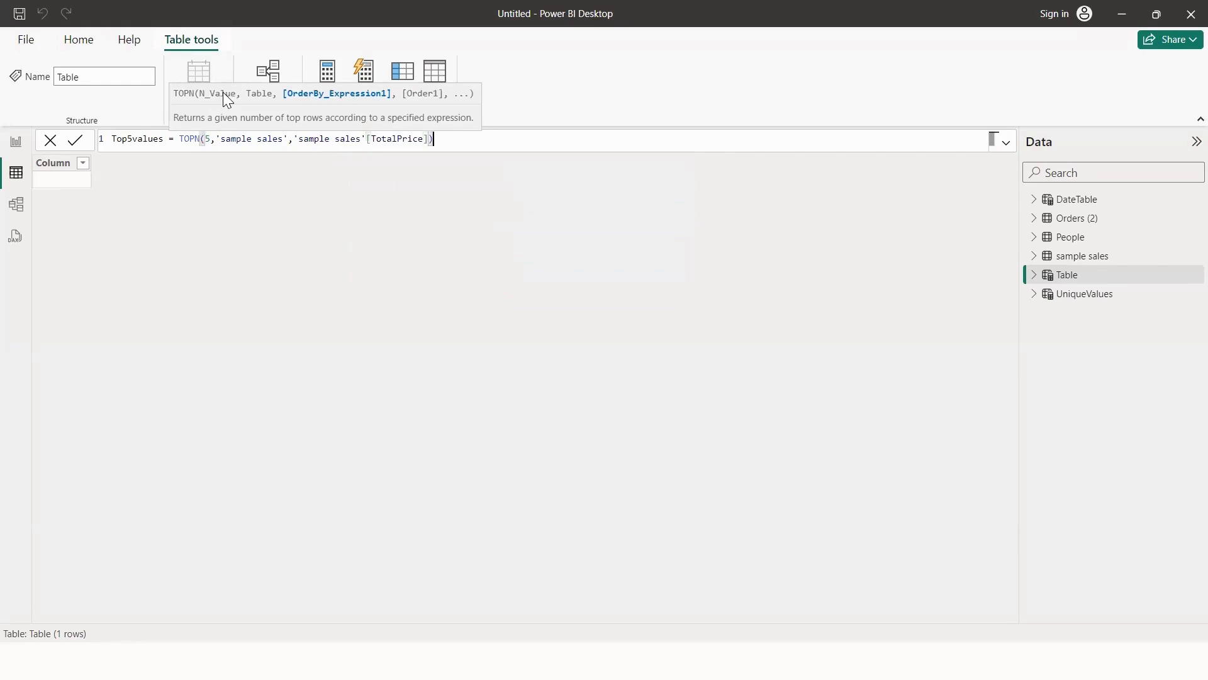
key(Return)
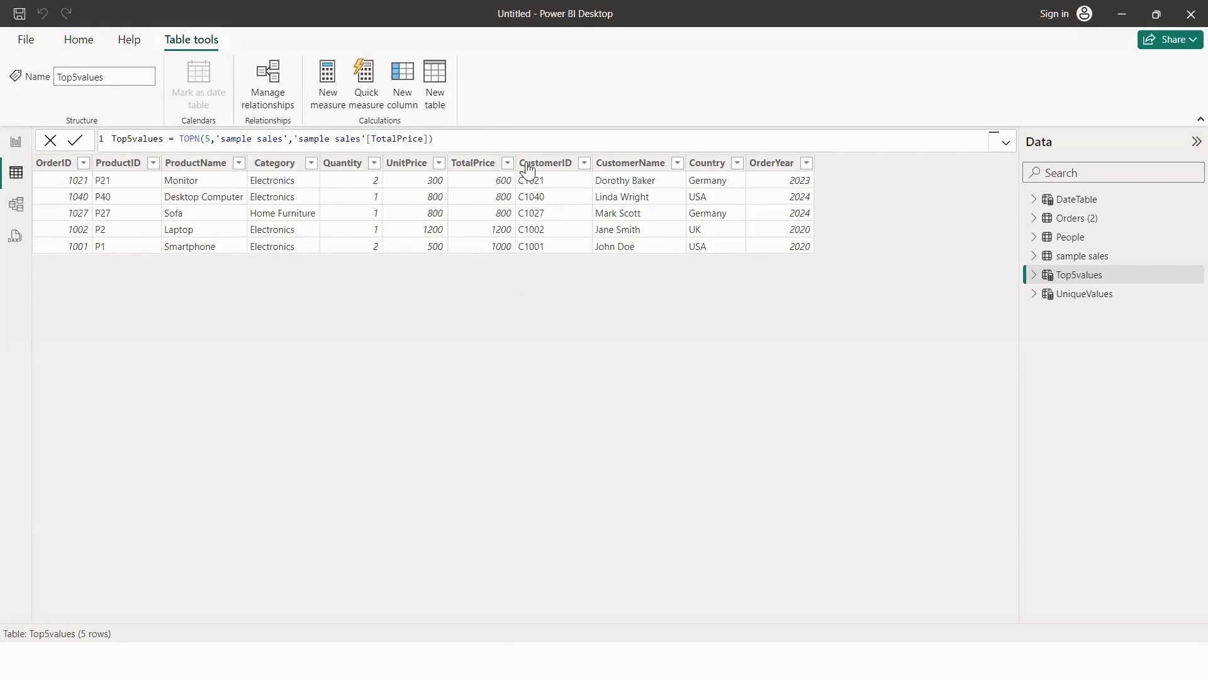
Review the TotalPrice values of the Top5values table and return to the sample sales table.
click(507, 165)
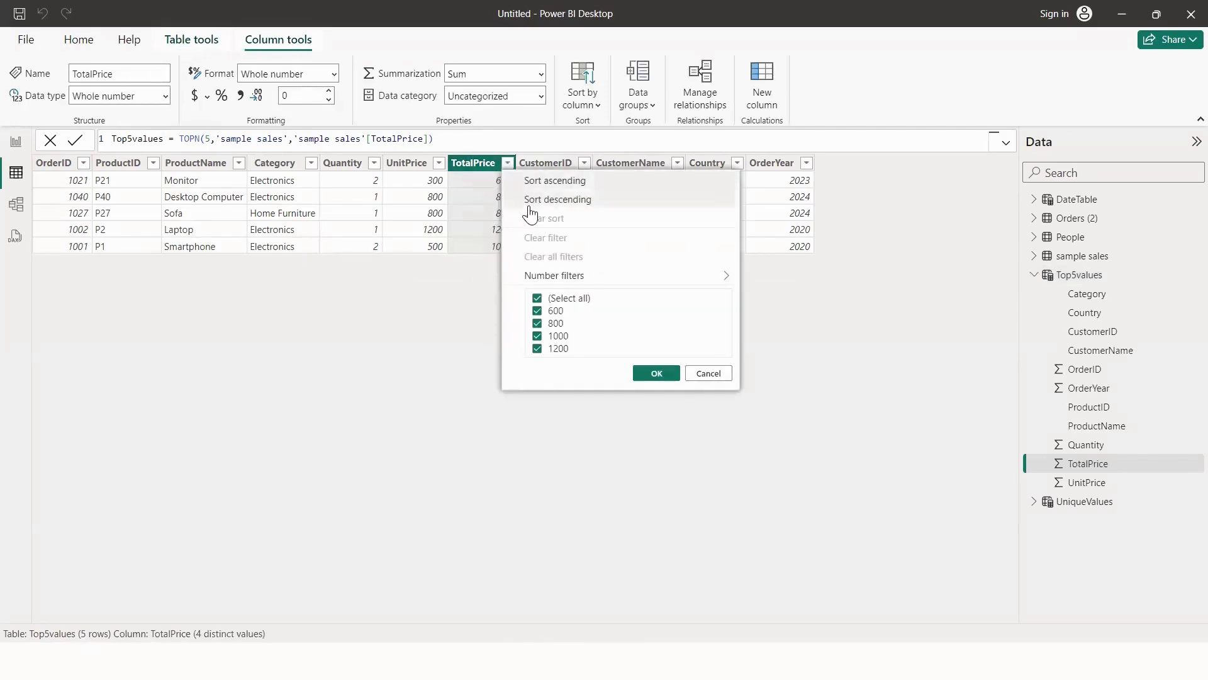
click(711, 374)
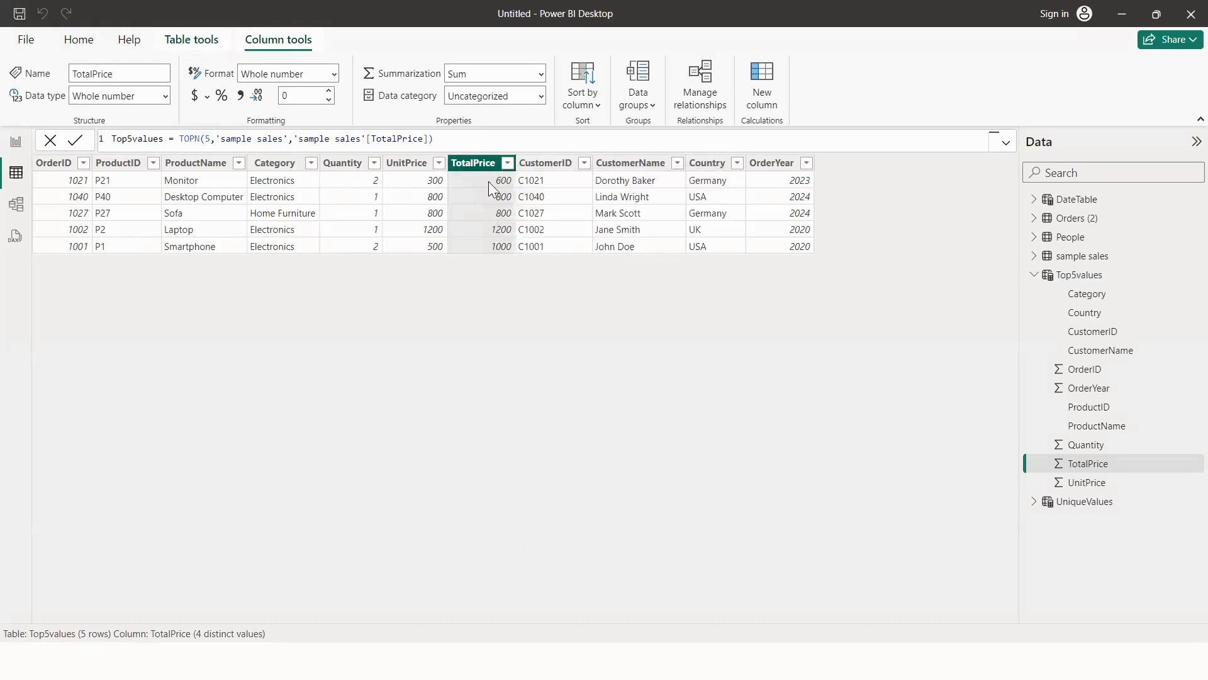
click(214, 139)
click(1033, 275)
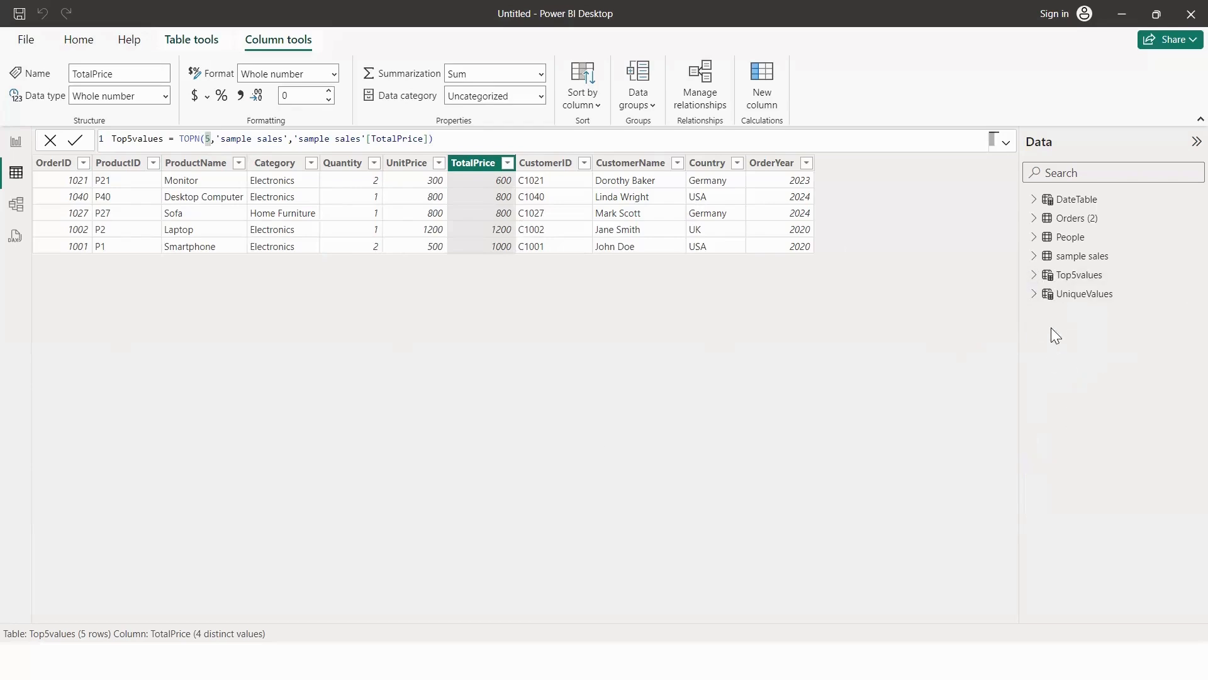
click(1094, 258)
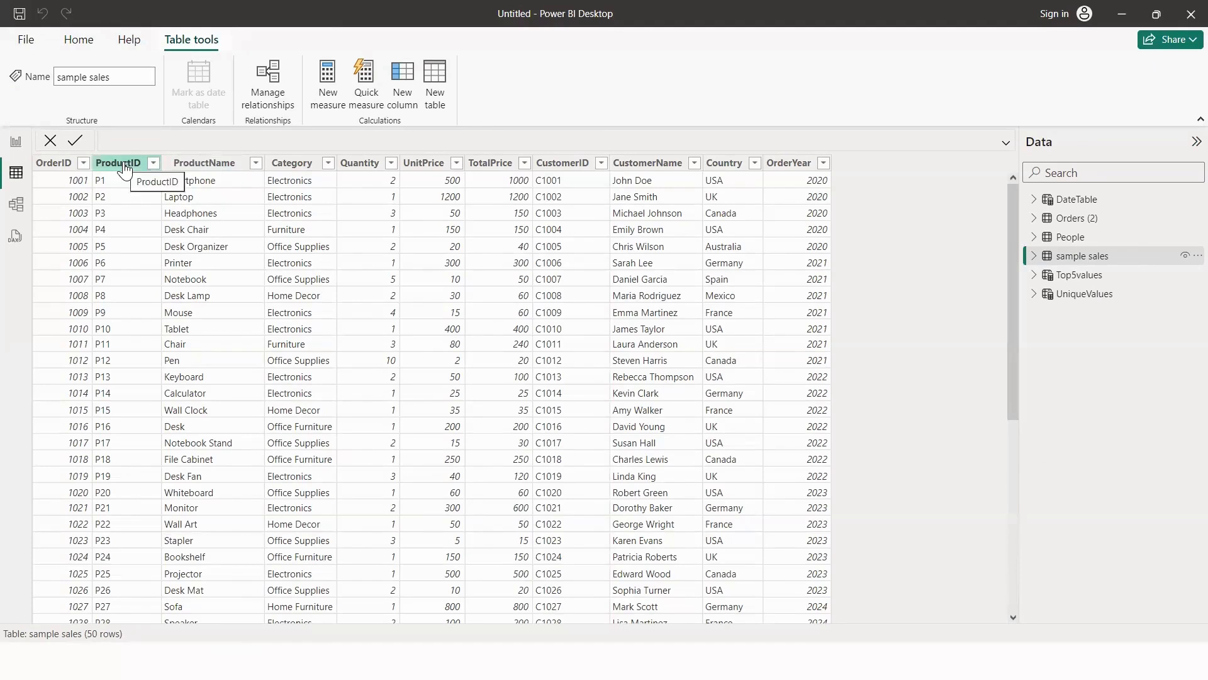
Create a new calculated table named product table and start its formula with SELECTCOLUMNS.
click(439, 77)
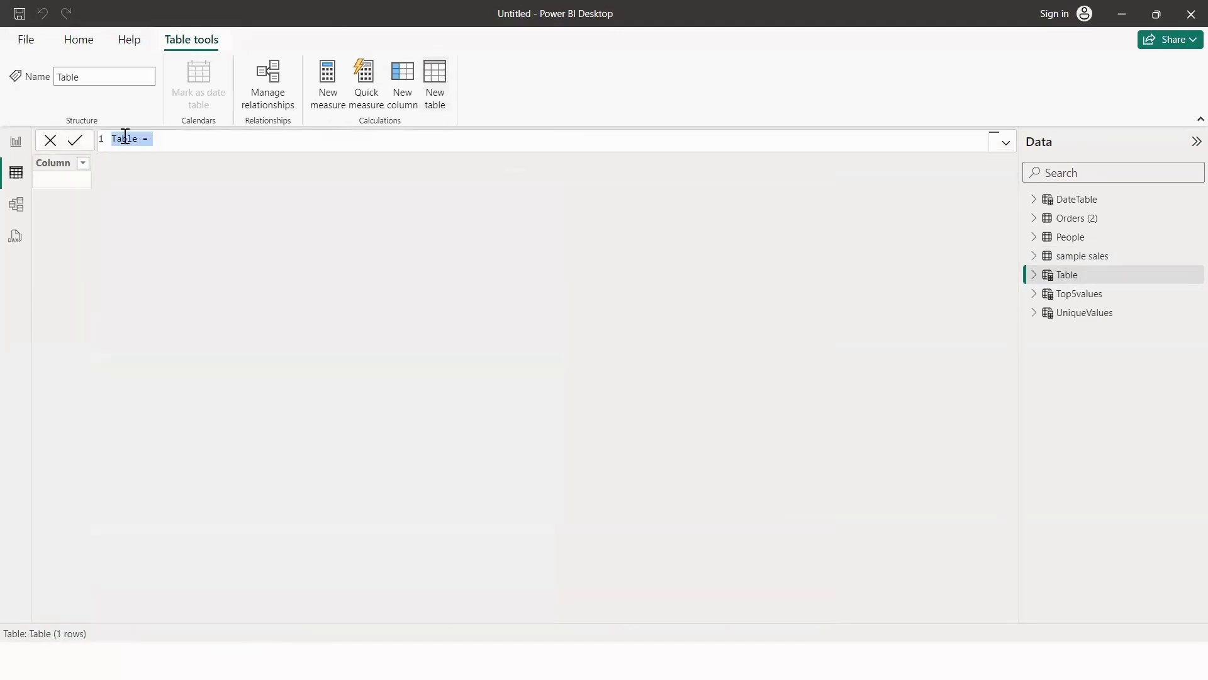
text(por)
key(BackSpace)
key(BackSpace)
key(BackSpace)
text(product table)
key(End)
text(sel)
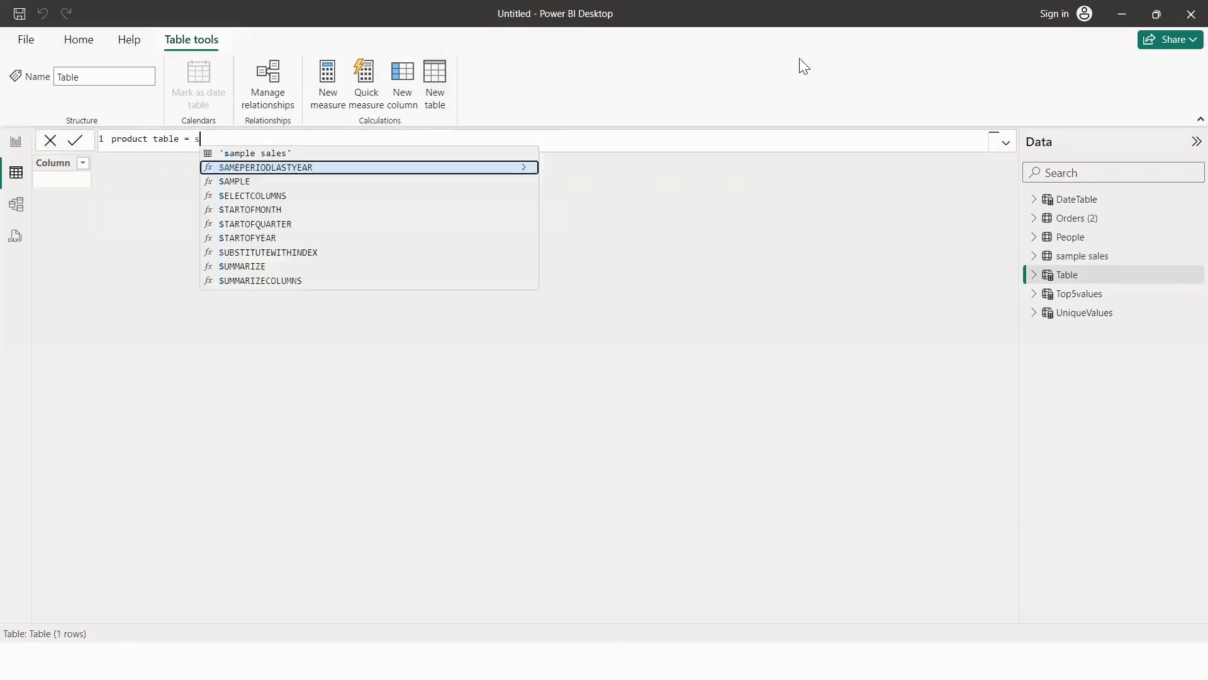
key(Tab)
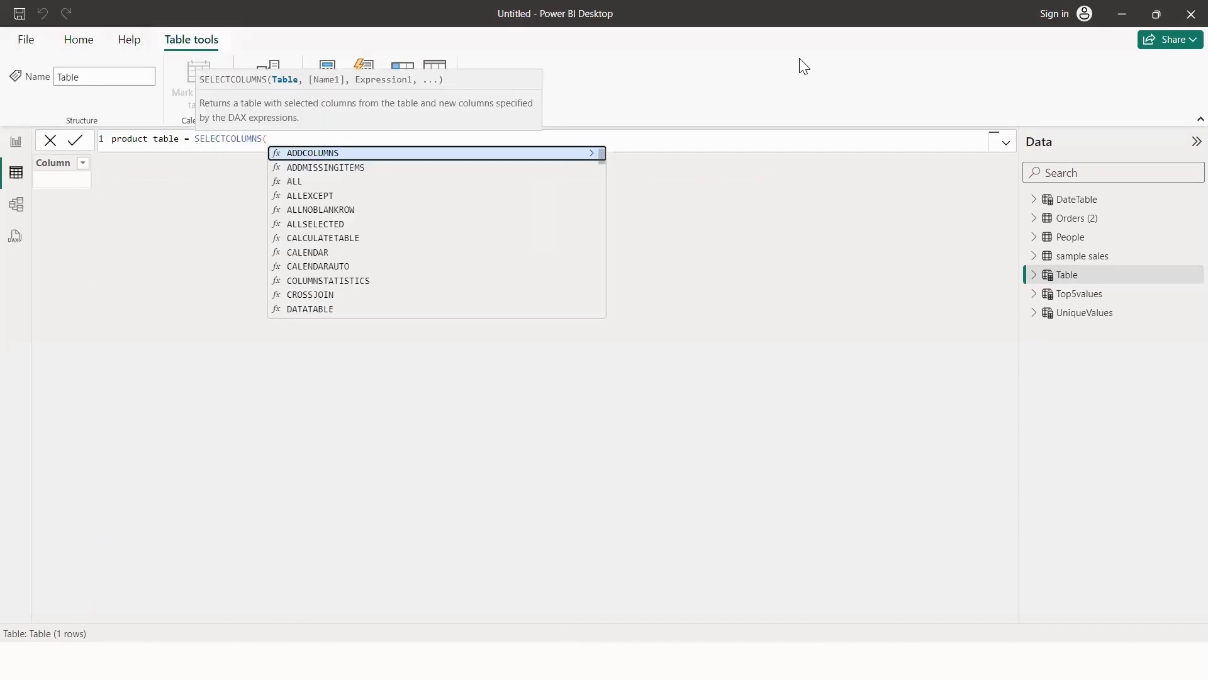
Enter 'sample sales' as the source table argument of SELECTCOLUMNS.
text(")
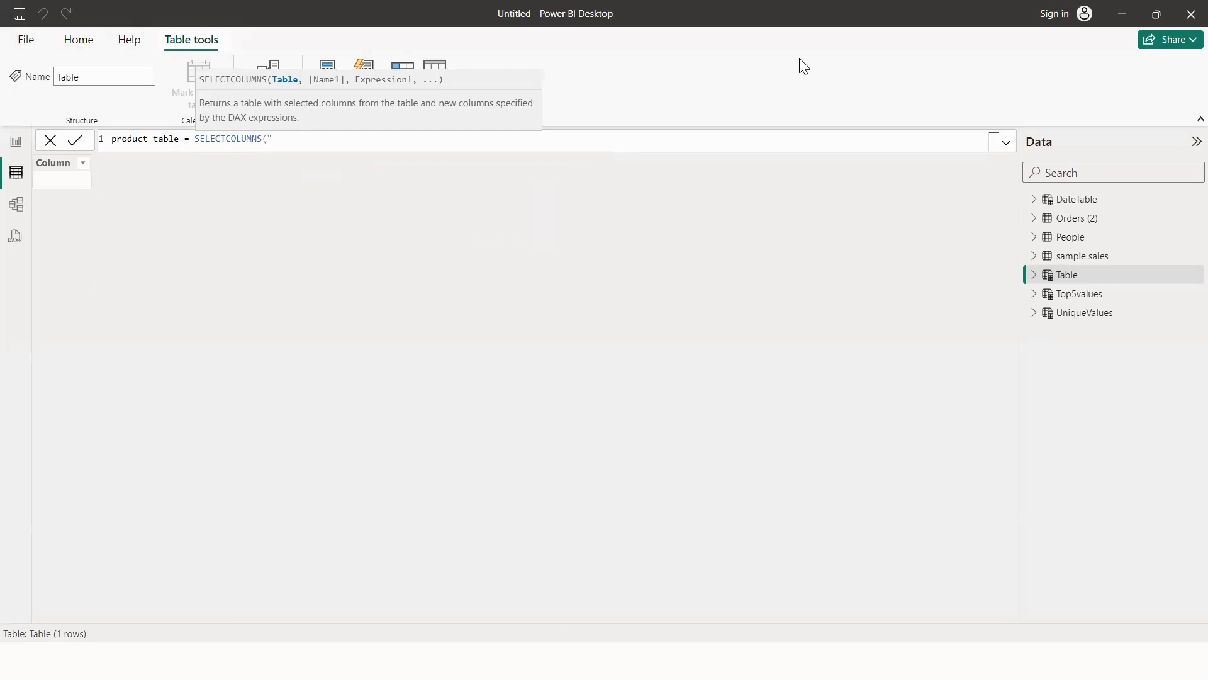
key(BackSpace)
text('sample)
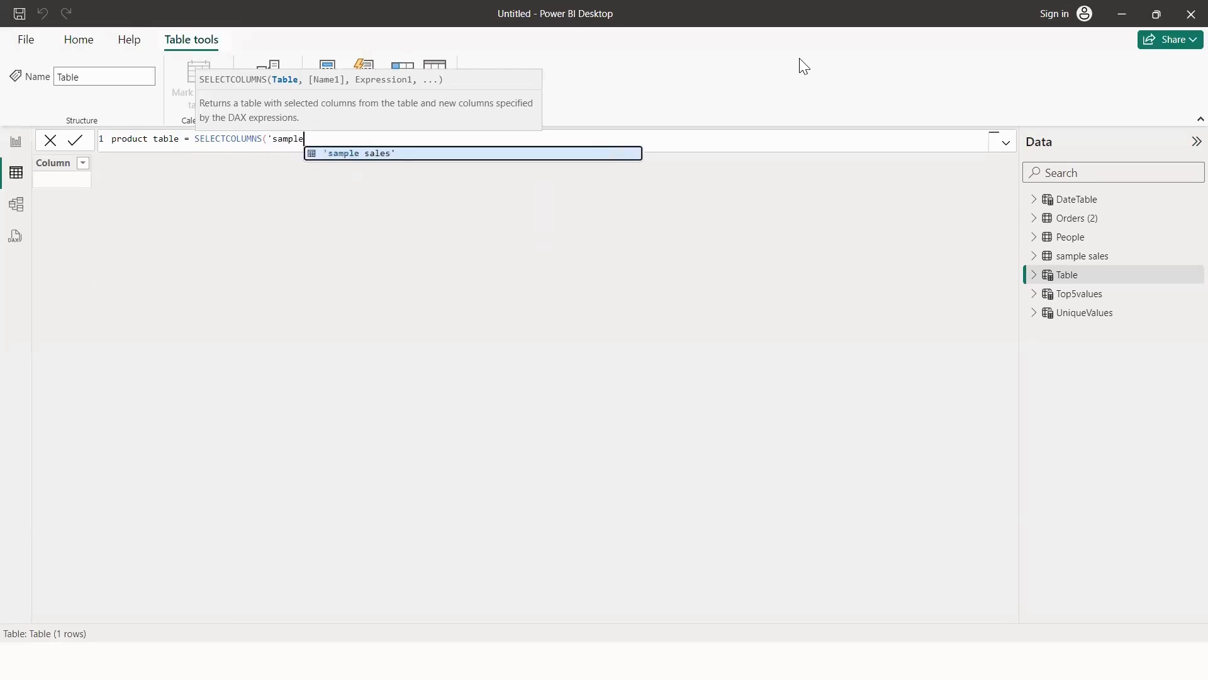
key(Tab)
text(,)
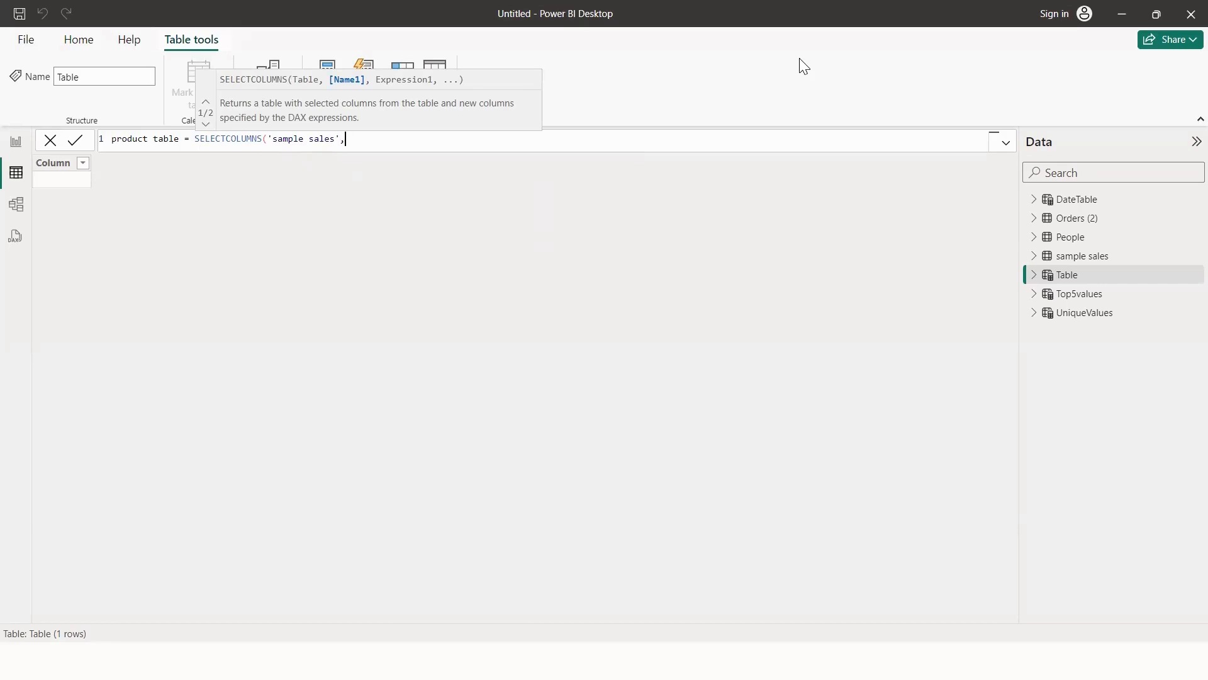
text(prod)
key(Up)
key(Up)
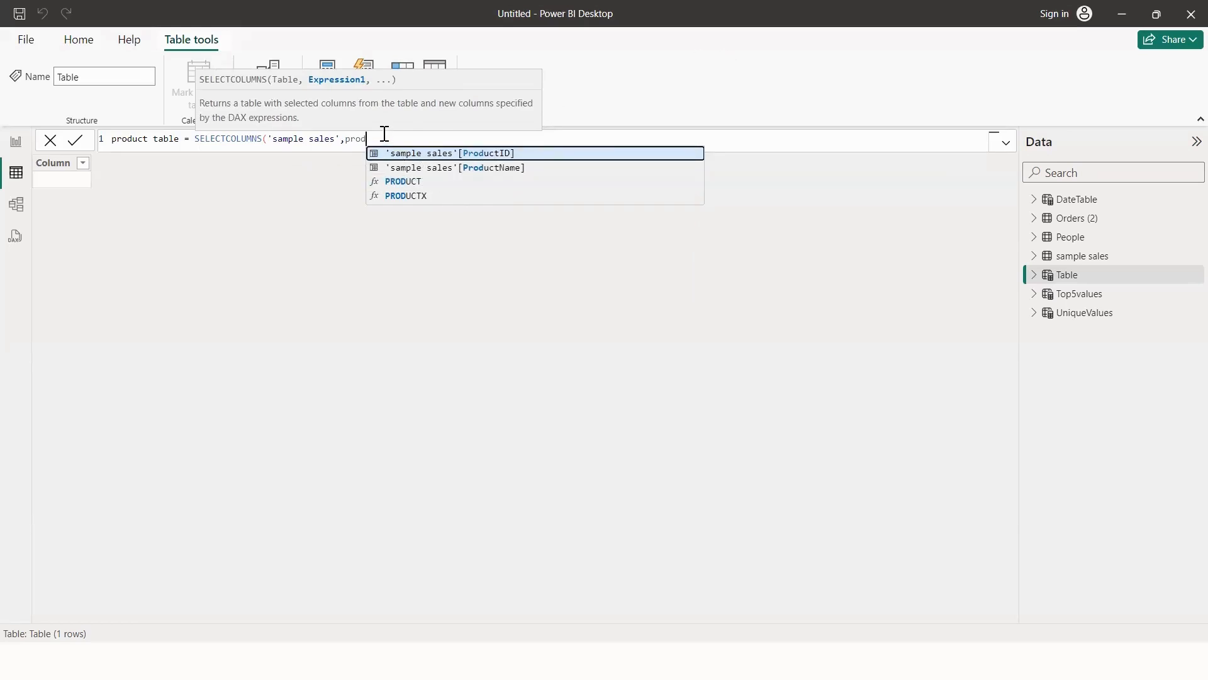
key(BackSpace)
key(BackSpace)
key(BackSpace)
key(BackSpace)
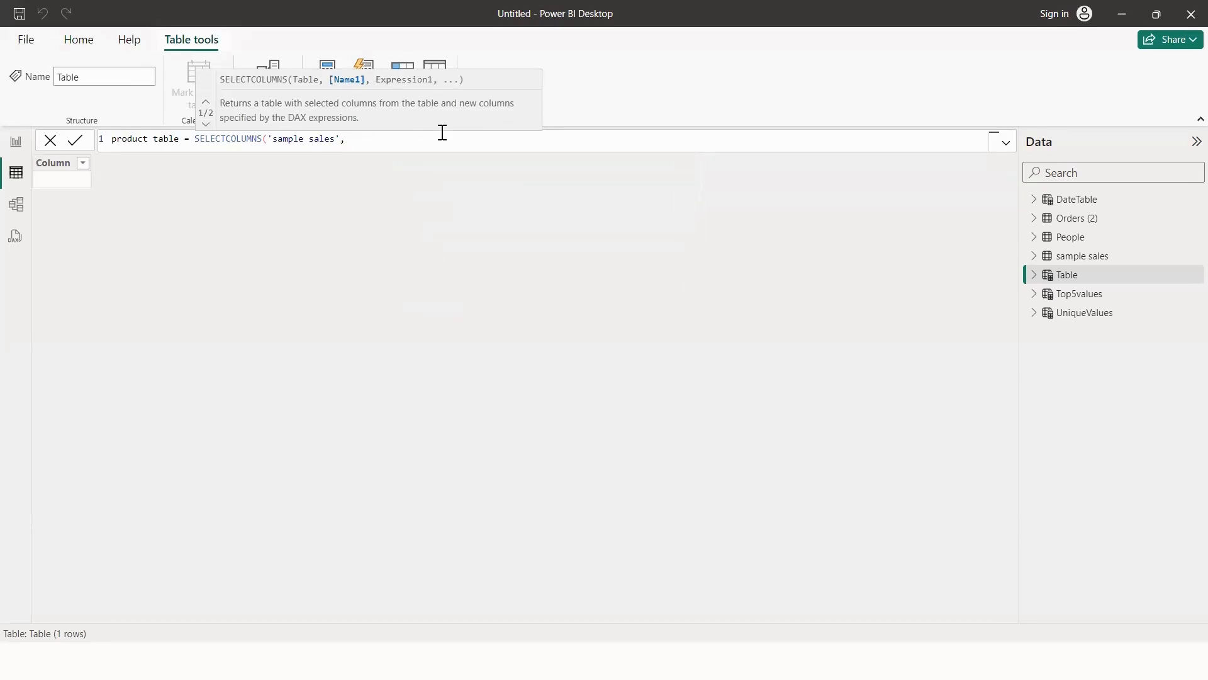
Add an output column named "ProductID" to the SELECTCOLUMNS formula, with 'sample sales'[ProductID] as its expression.
text("ProductID",)
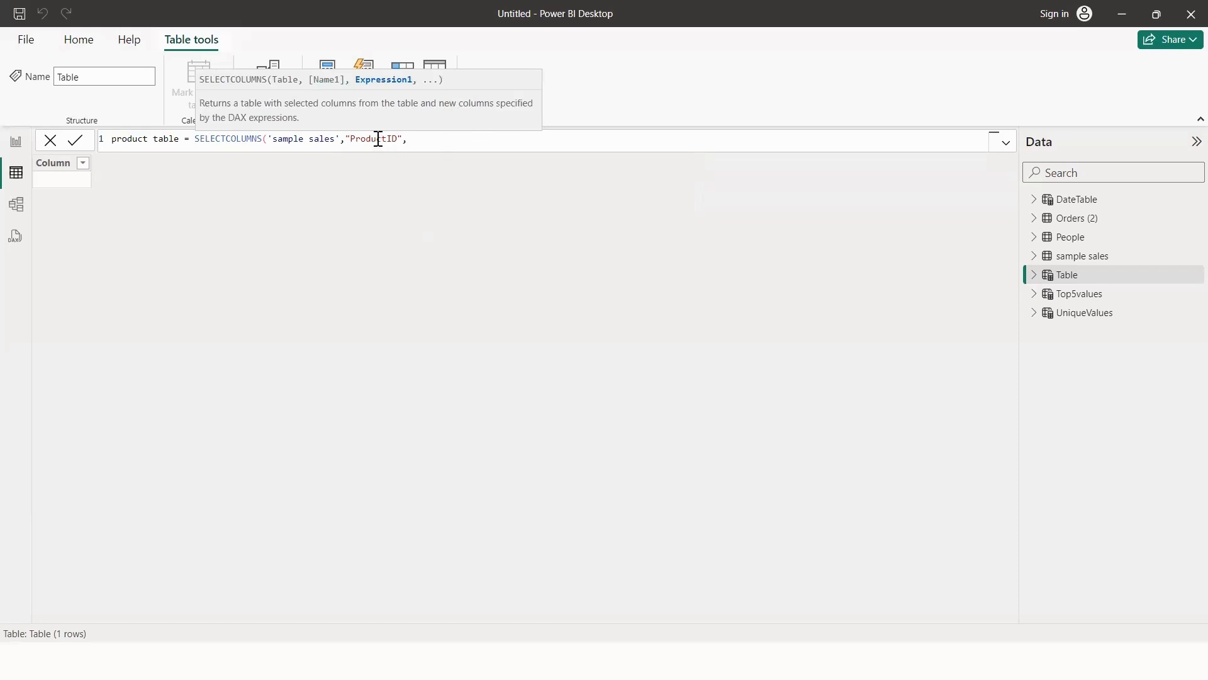
text(prod)
key(Up)
key(Up)
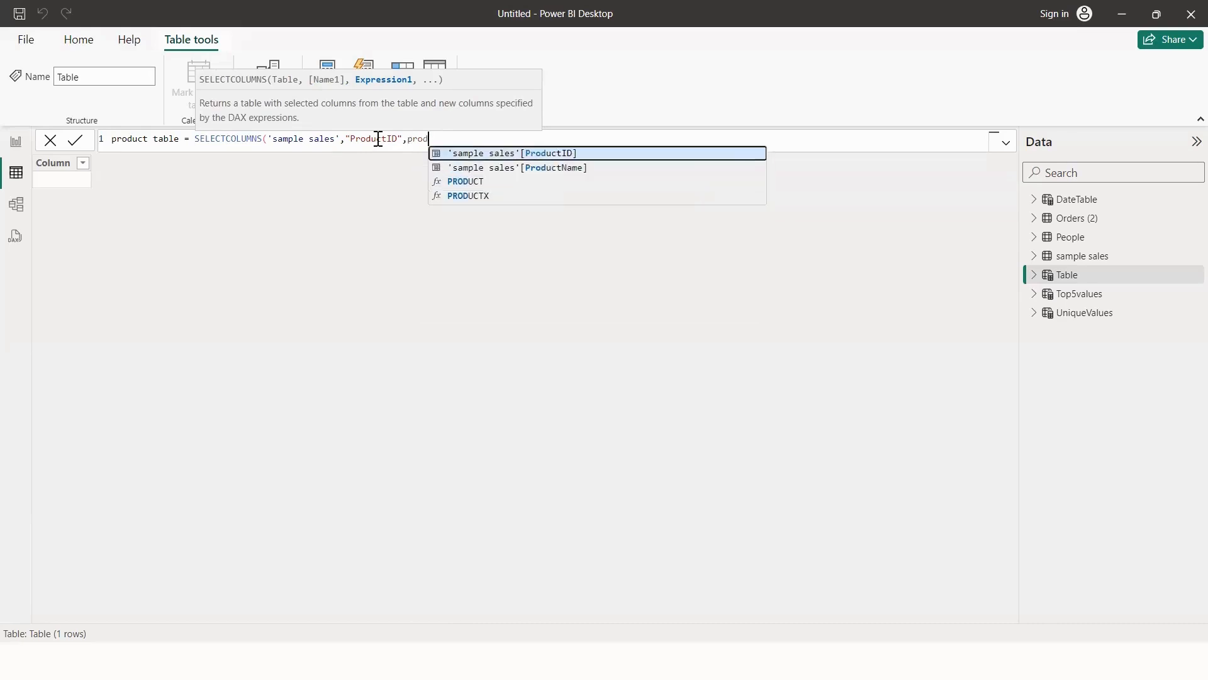
key(Tab)
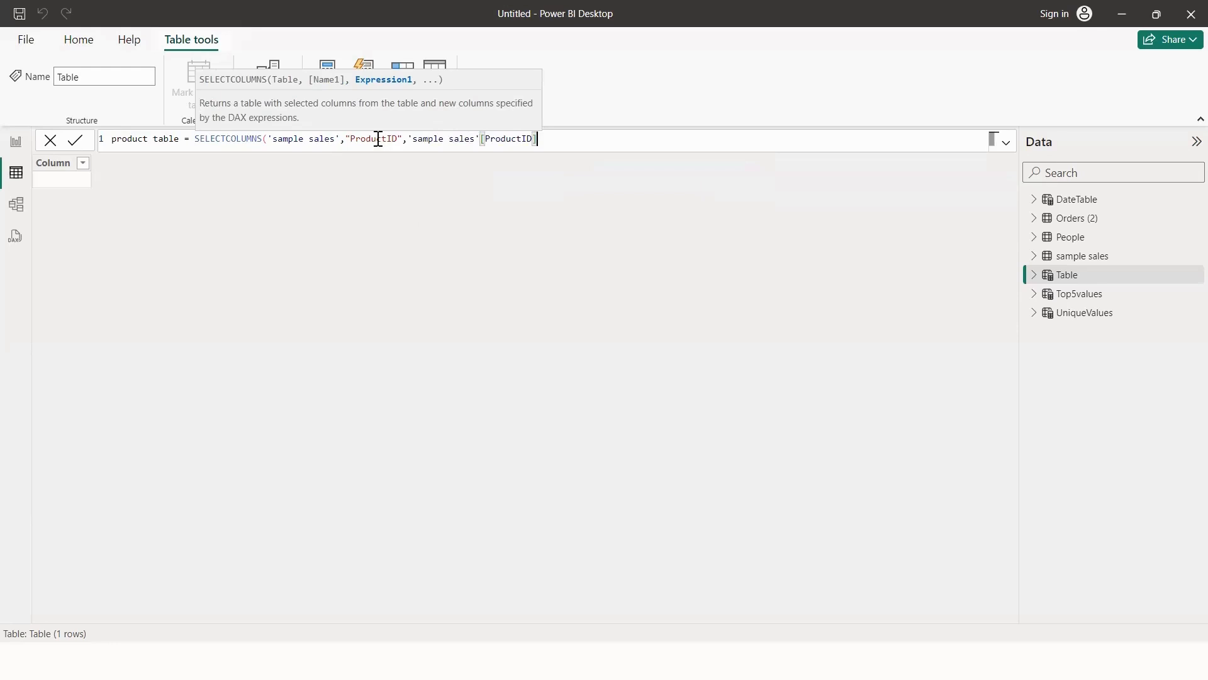
text(,)
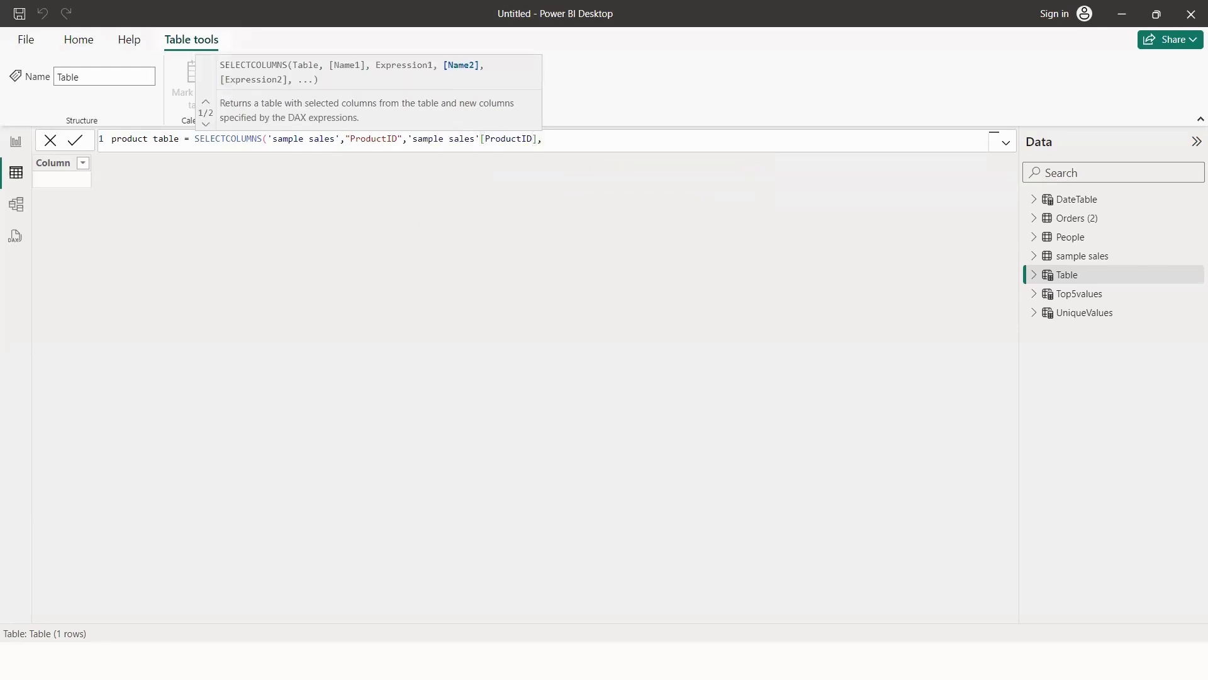
key(Escape)
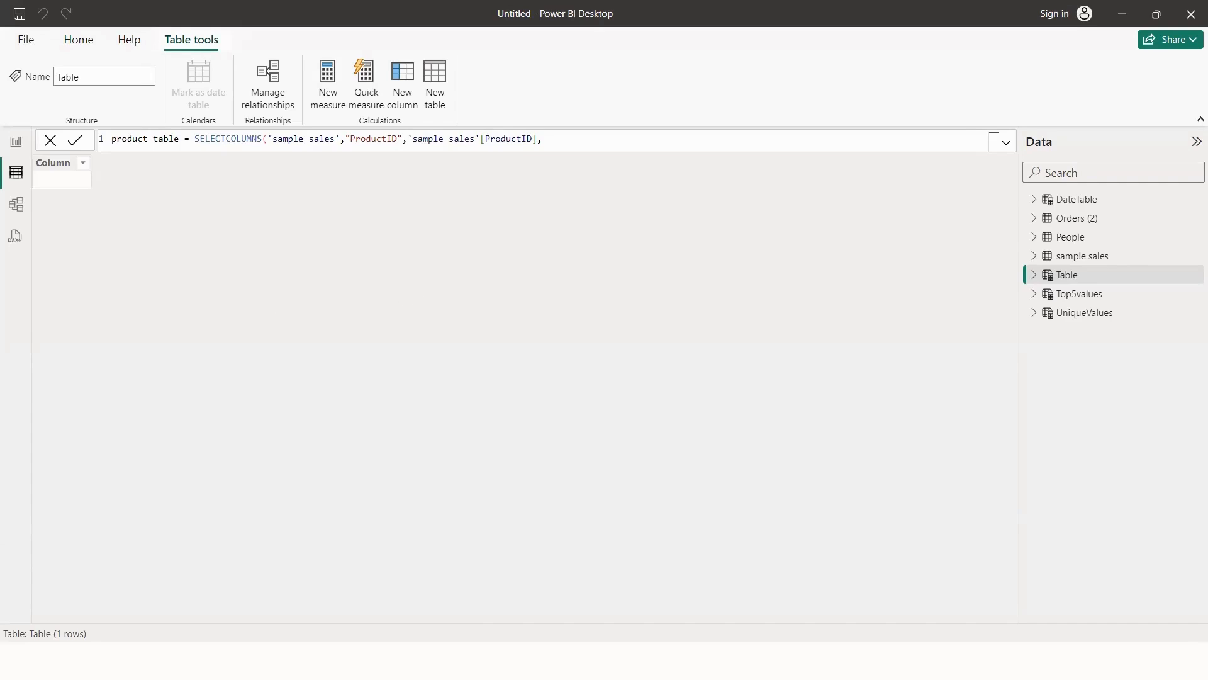
Add a "ProductName" output column based on 'sample sales'[ProductName], close the SELECTCOLUMNS formula and commit it.
text("ProductName",prod)
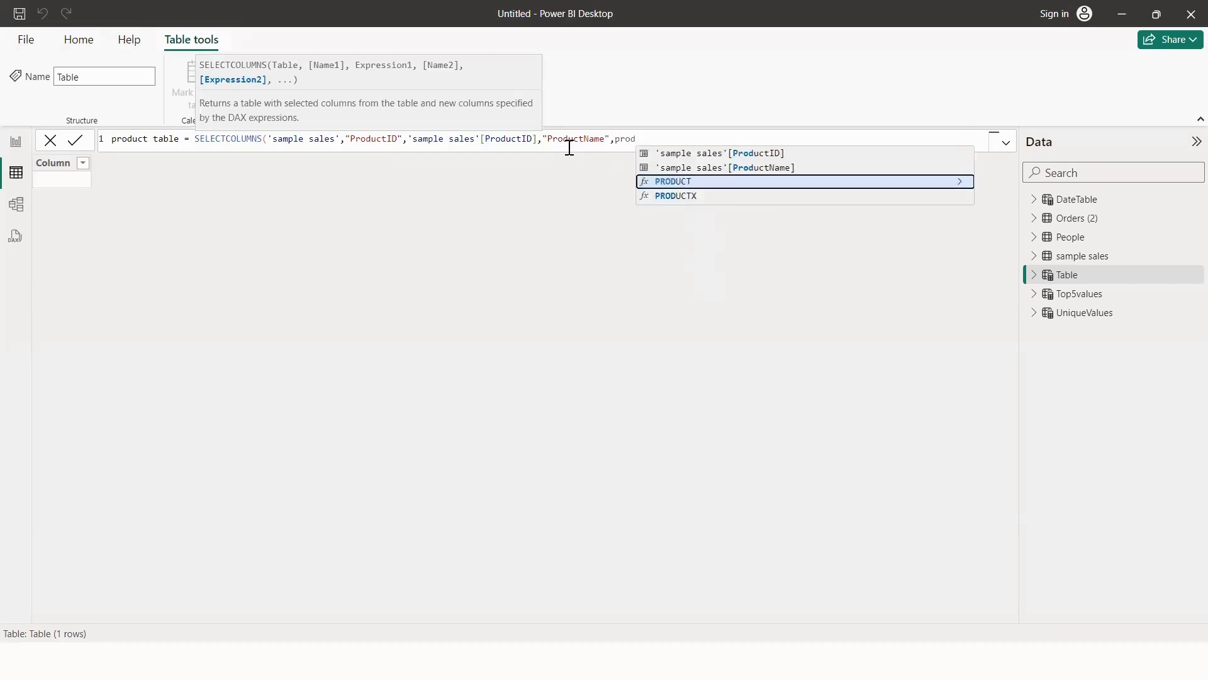
key(Up)
key(Up)
key(Tab)
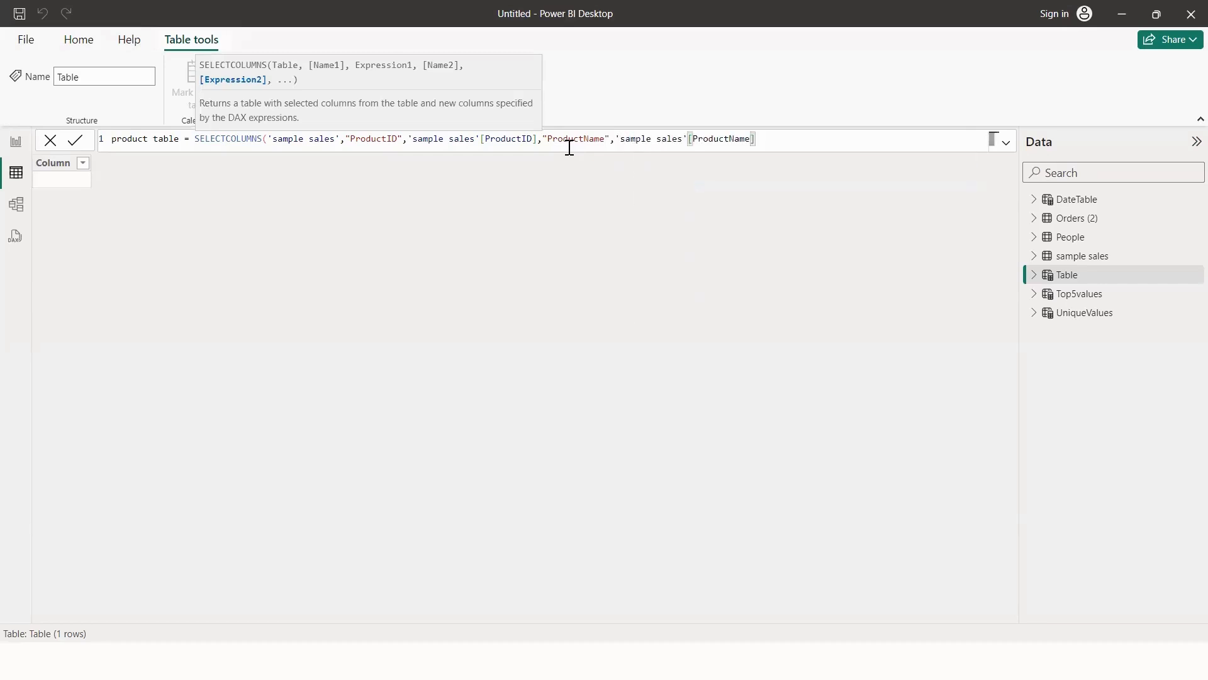
text())
key(Return)
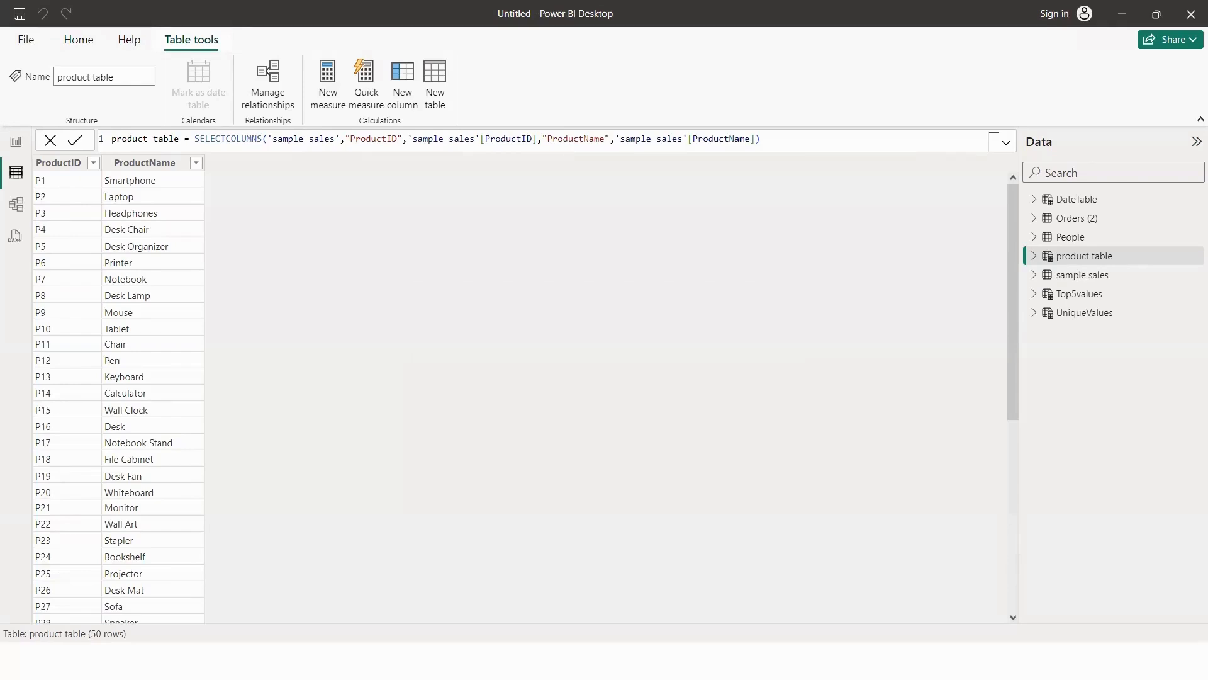
click(38, 162)
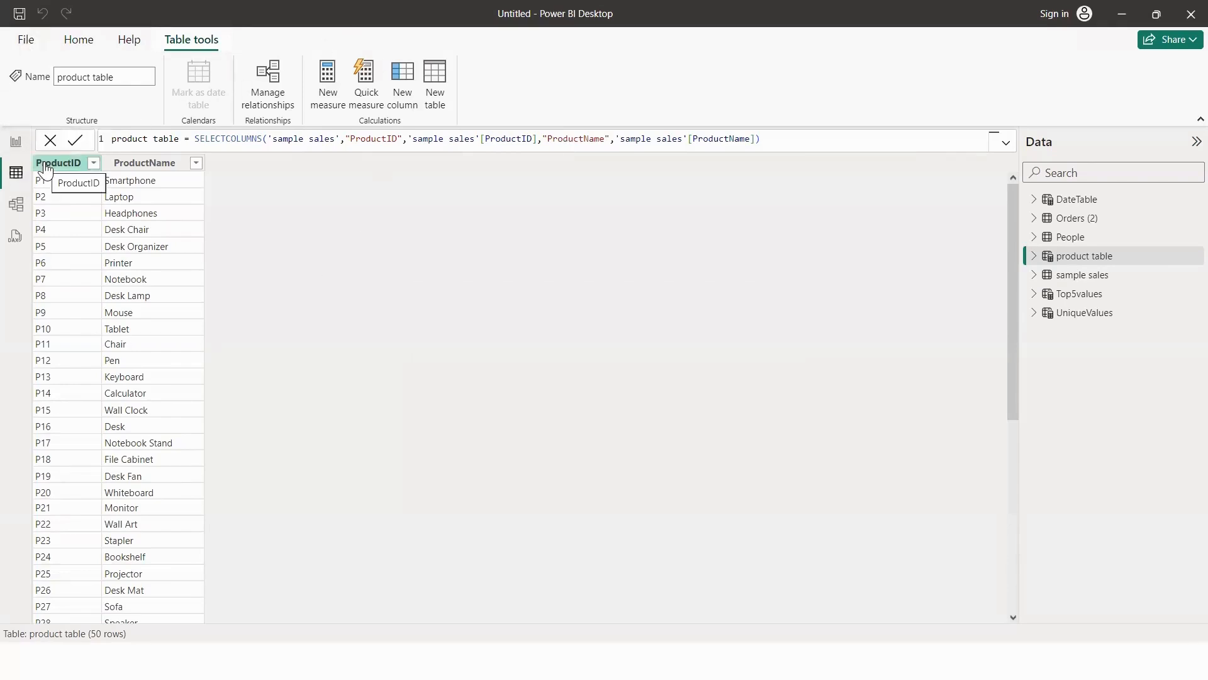
click(122, 165)
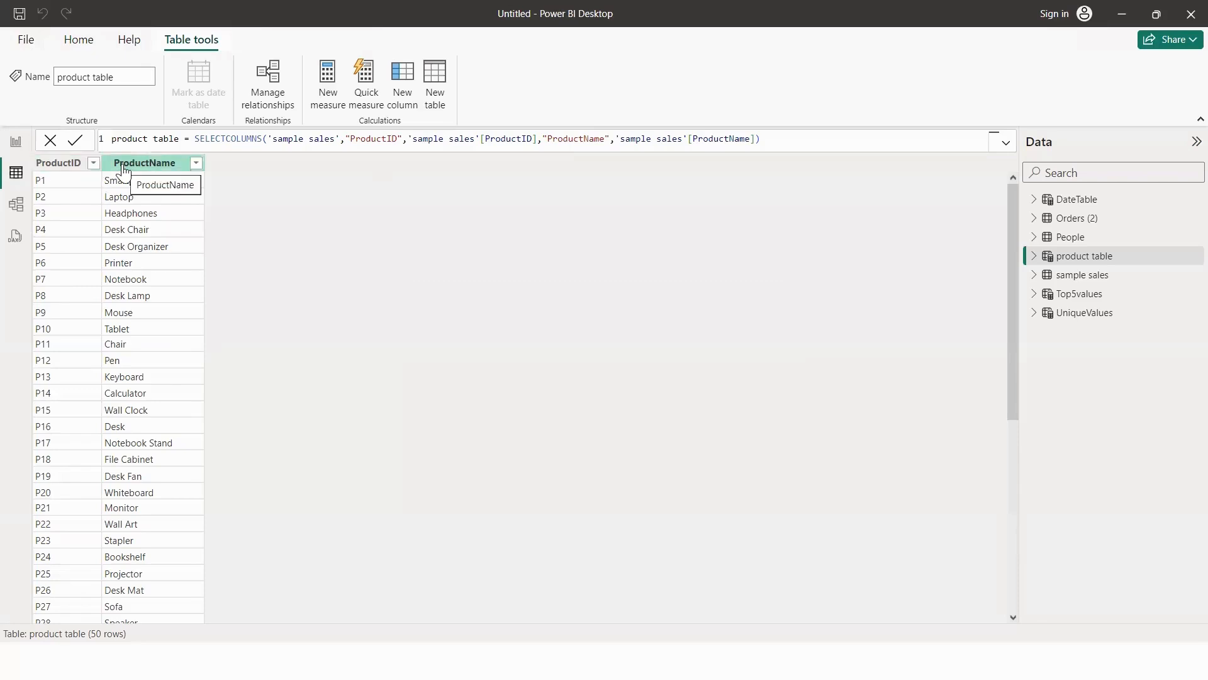
Change the "ProductID" output column name to "ID" in the product table formula and commit it.
click(501, 137)
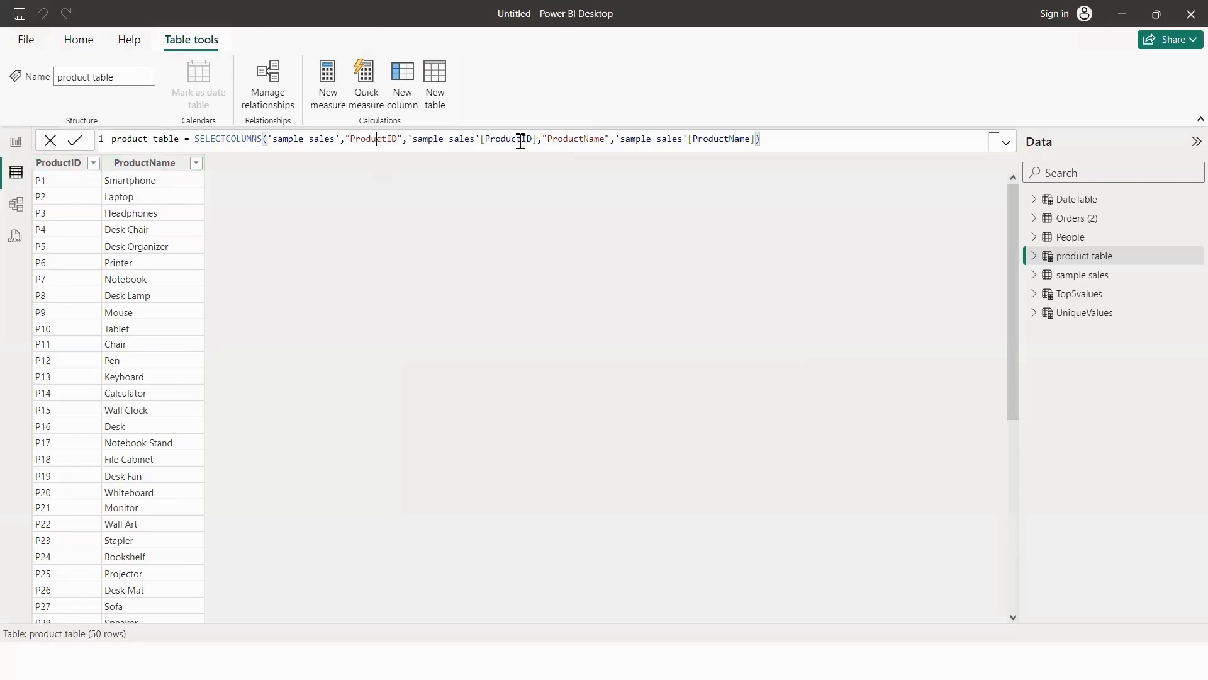
click(726, 139)
click(584, 139)
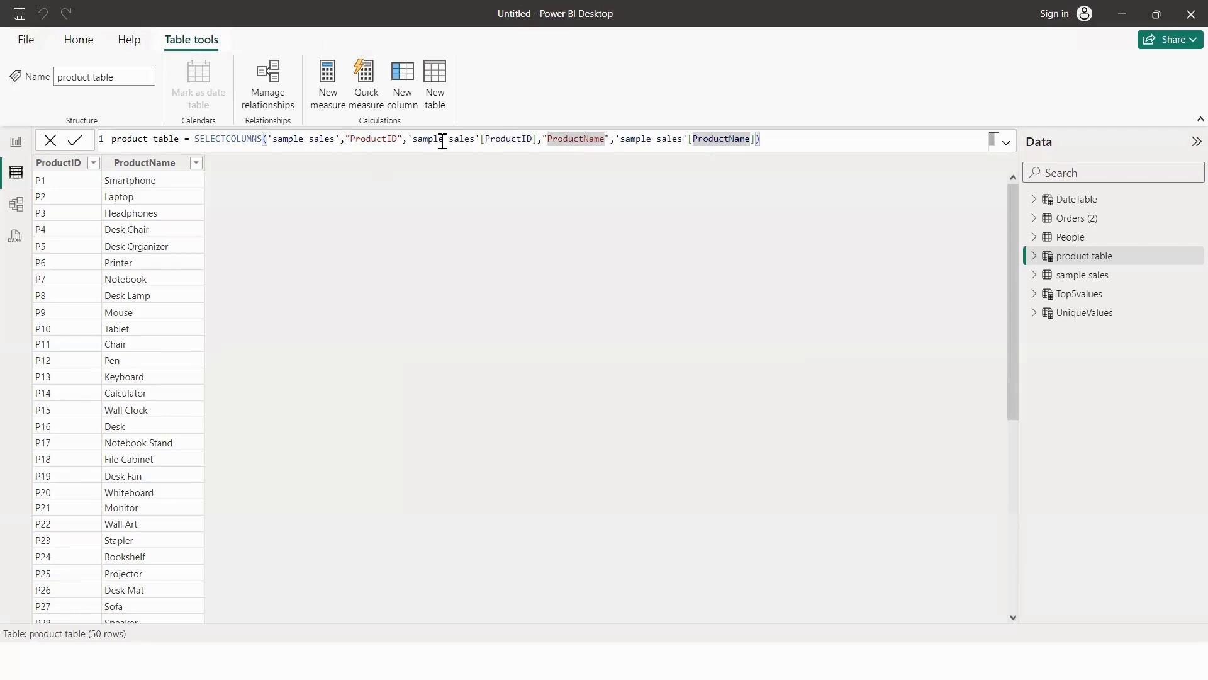
click(384, 140)
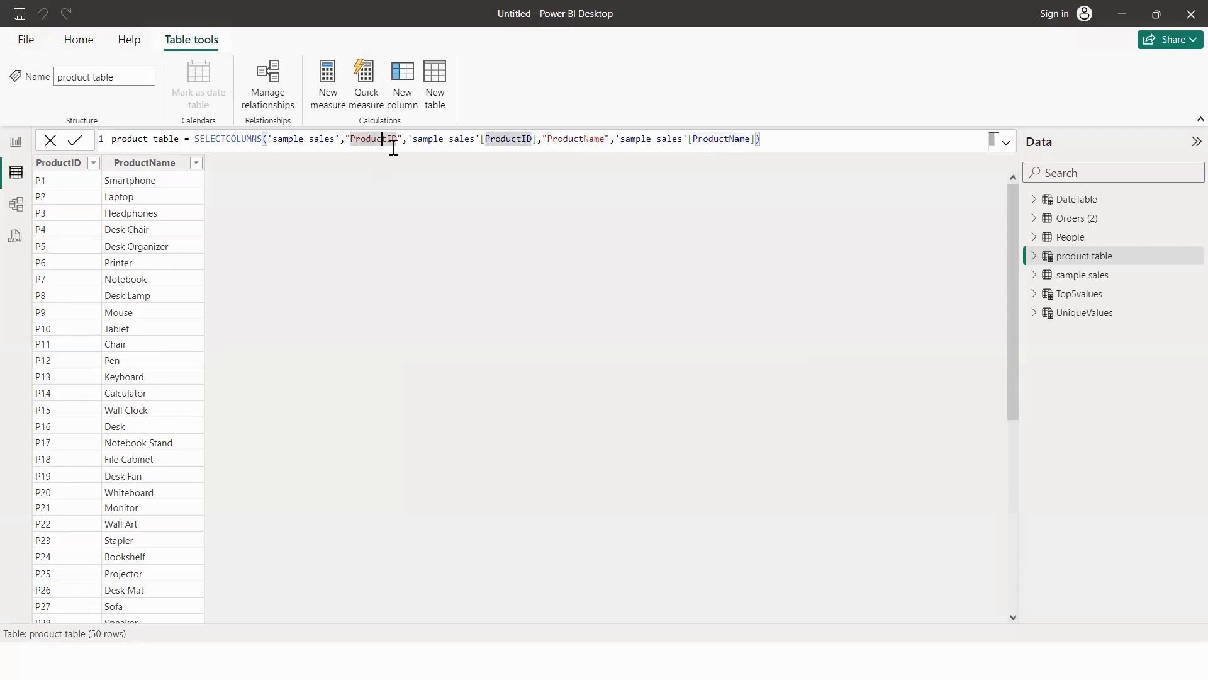
key(BackSpace)
key(BackSpace)
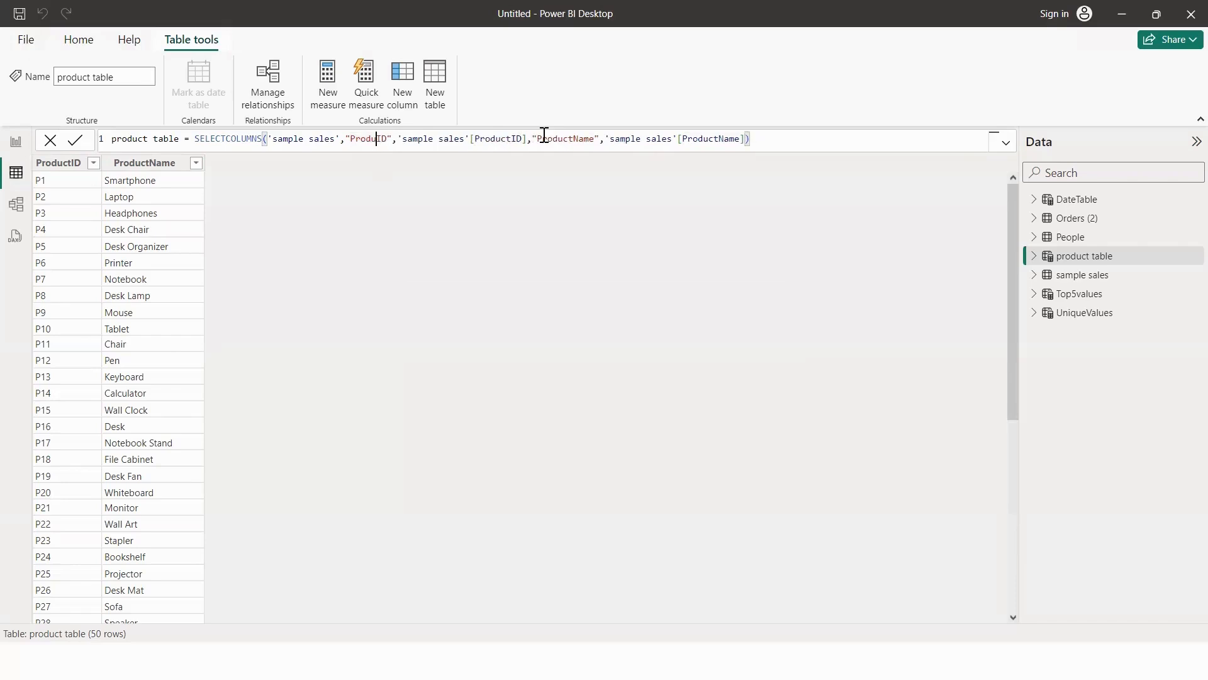
key(BackSpace)
key(BackSpace)
key(BackSpace)
key(BackSpace)
key(BackSpace)
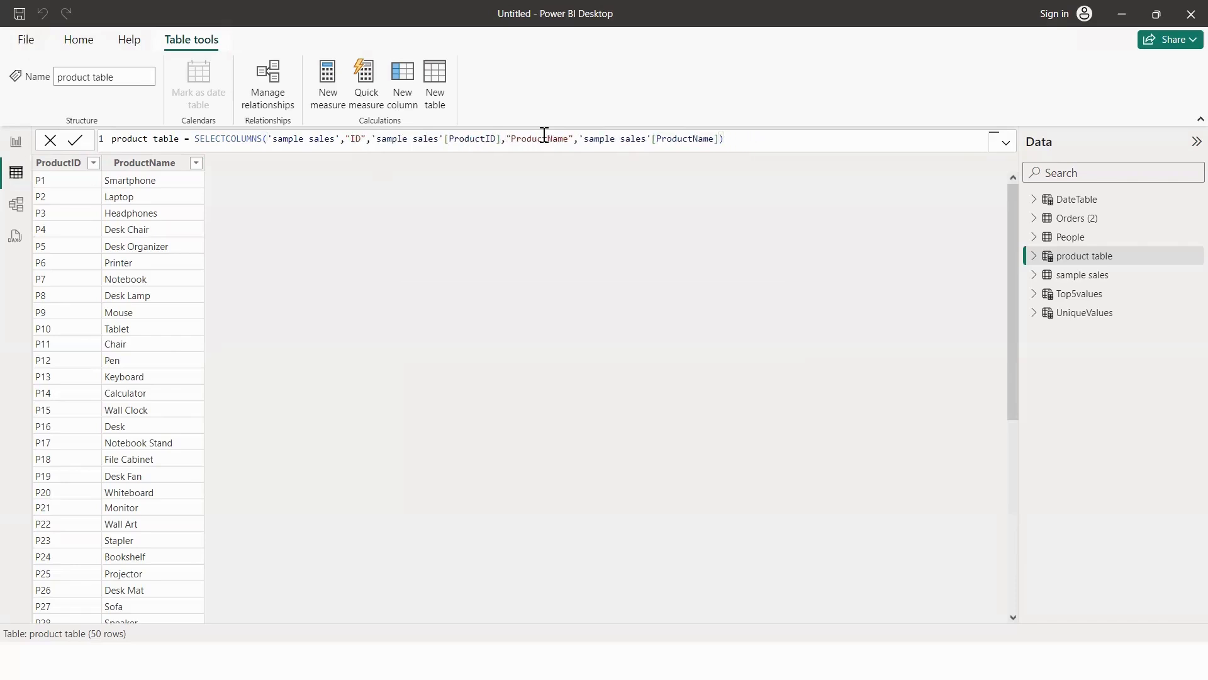
key(Return)
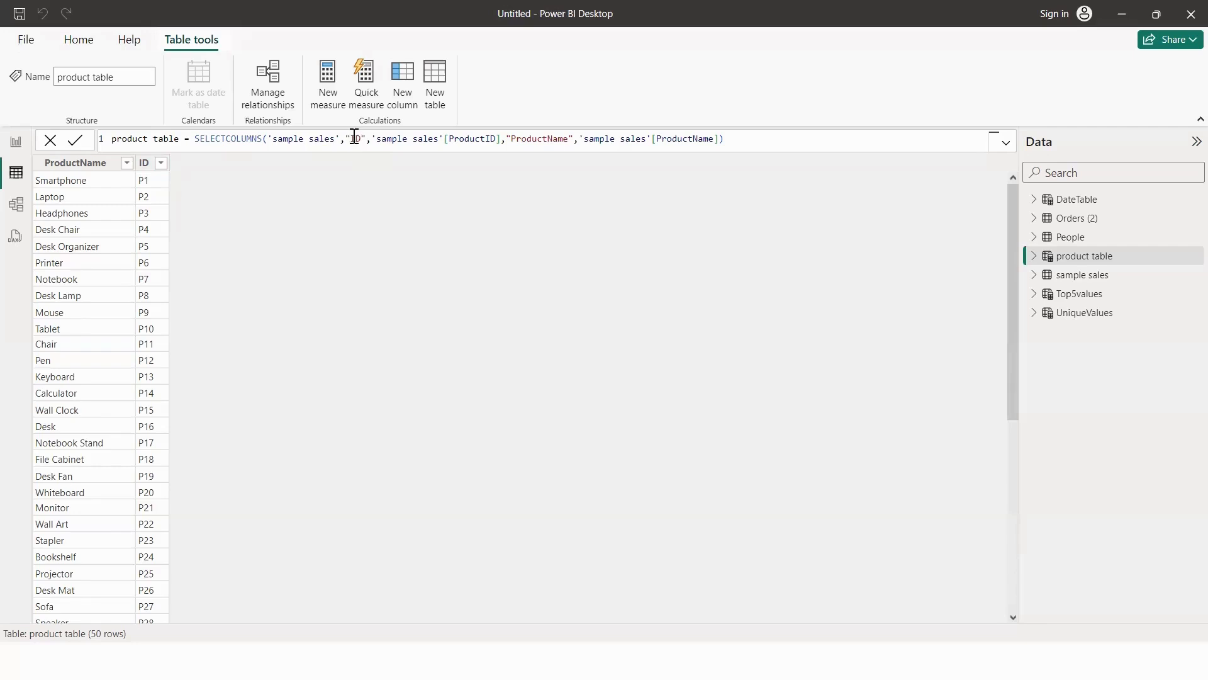
Change the "ProductName" output column name to "Product" in the product table formula and commit it.
drag(272, 138, 333, 141)
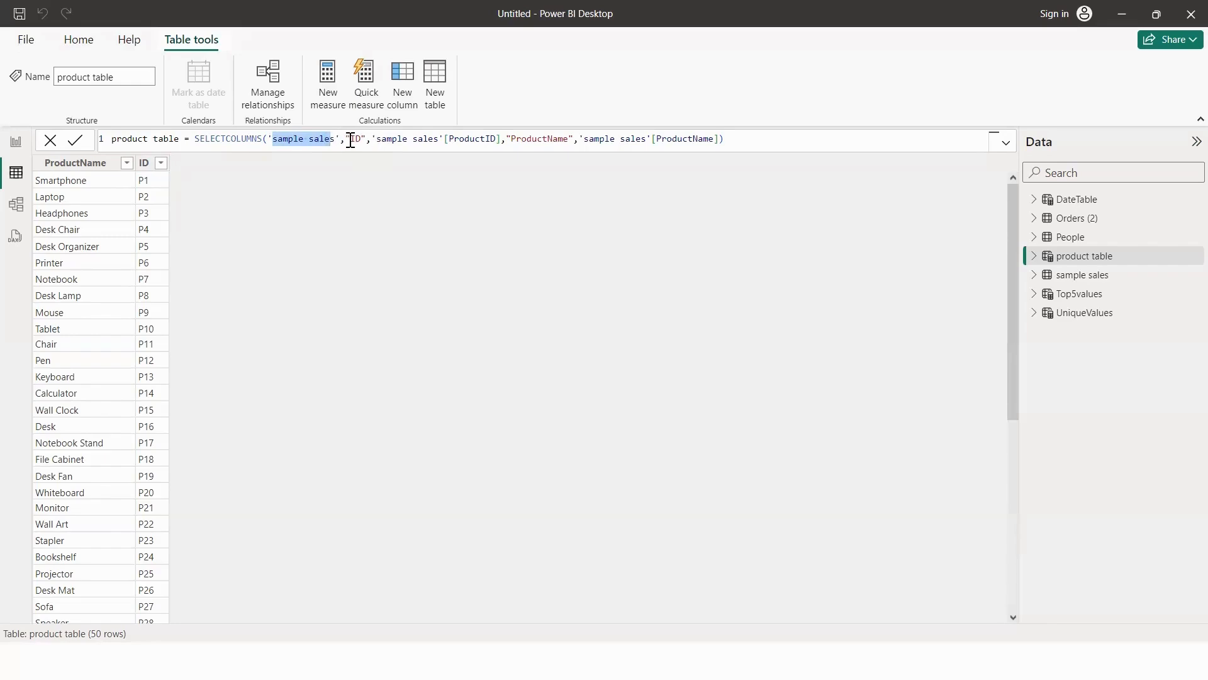
drag(350, 140, 361, 139)
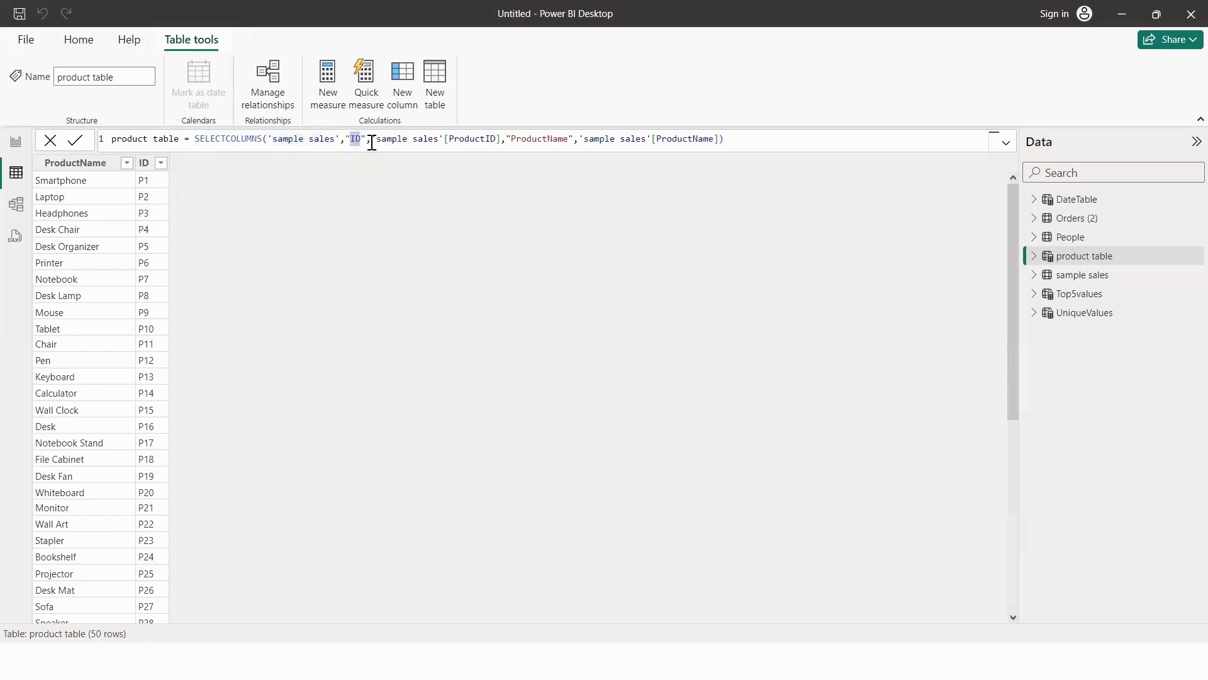
drag(376, 139, 500, 135)
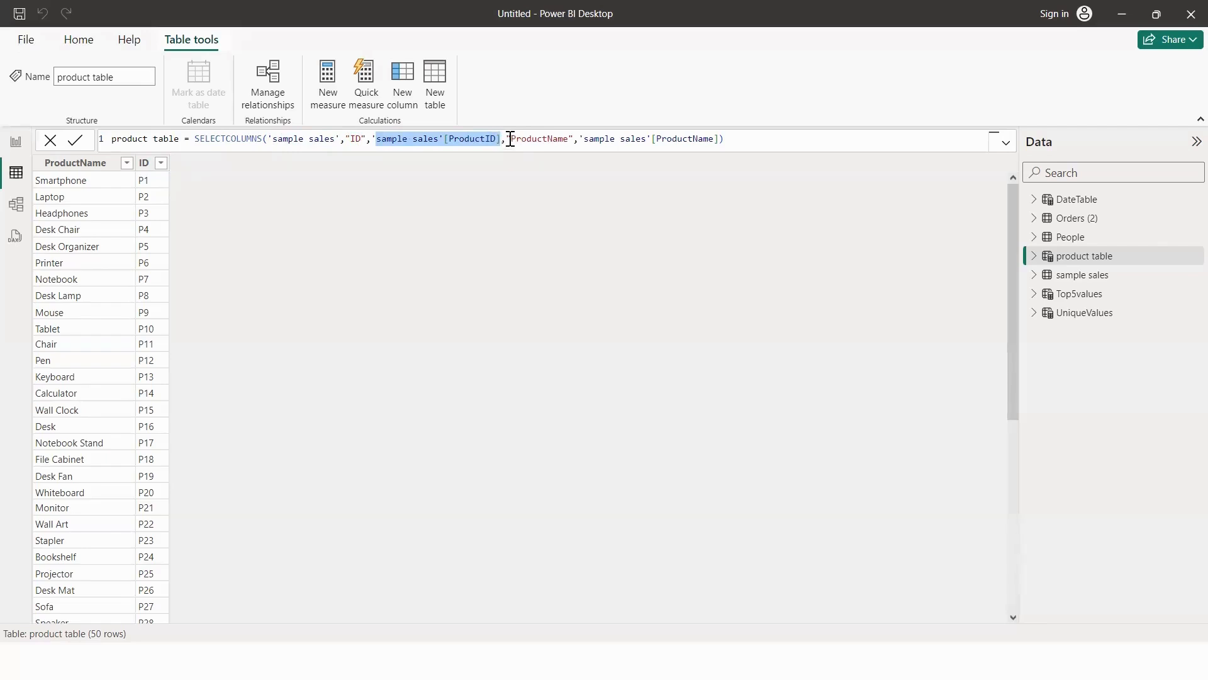
drag(510, 140, 726, 139)
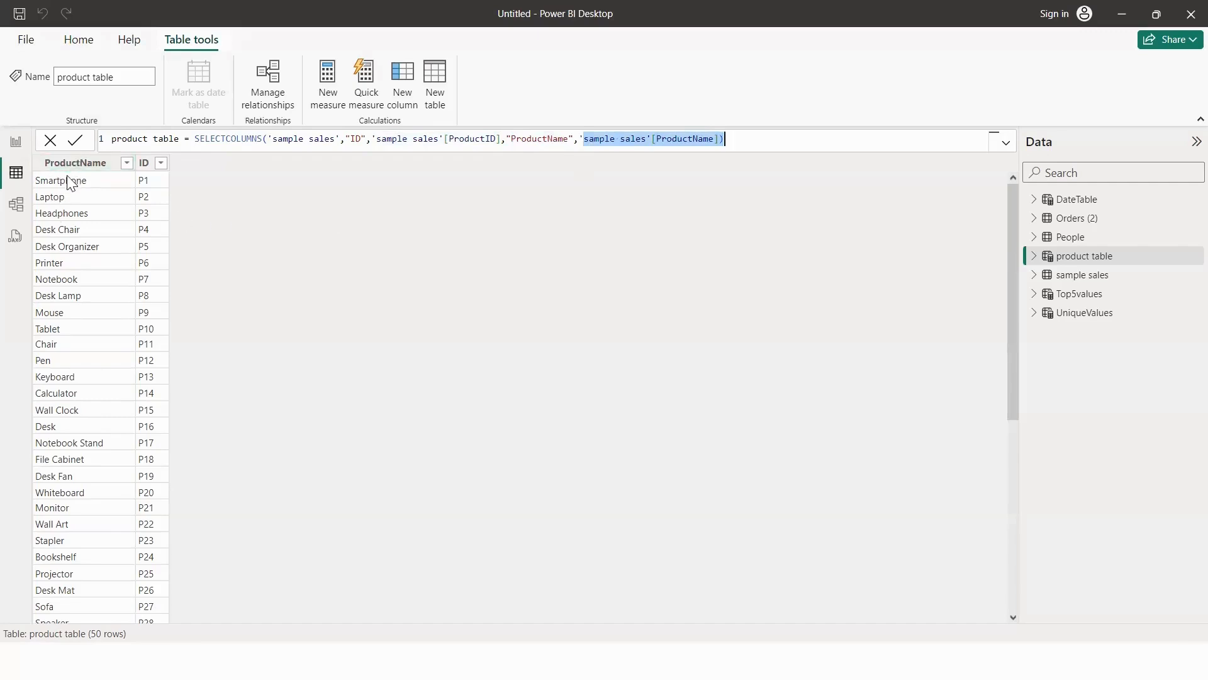
click(569, 139)
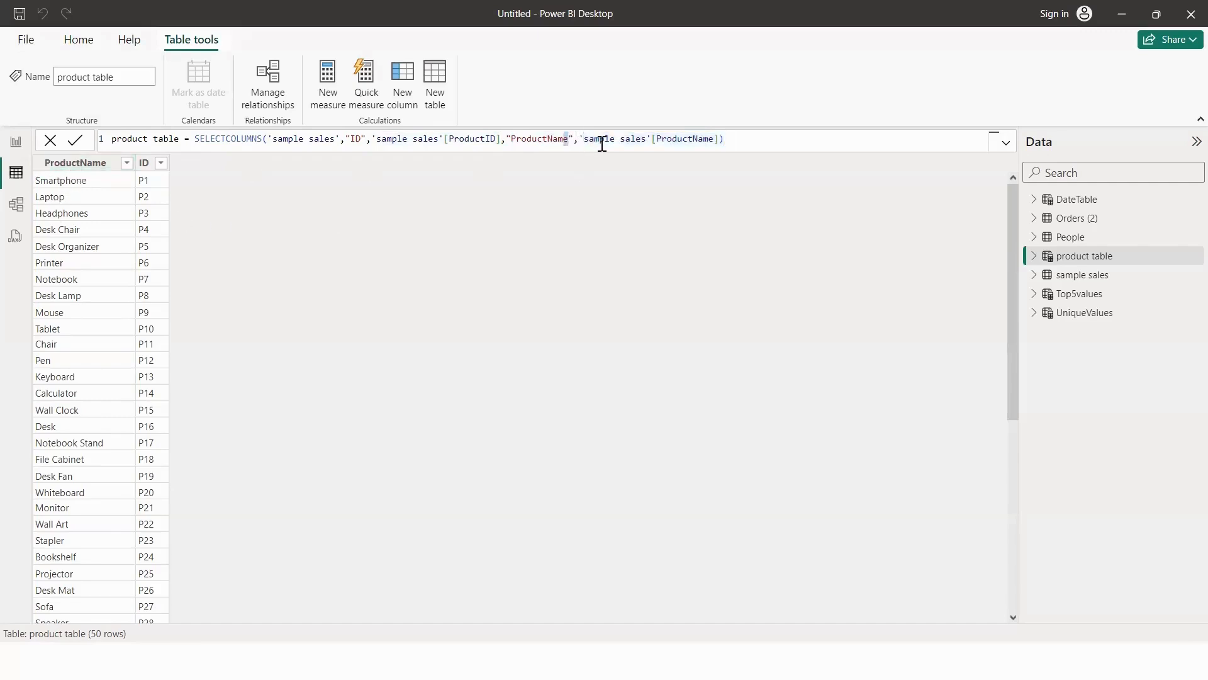
key(BackSpace)
key(BackSpace)
key(BackSpace)
key(BackSpace)
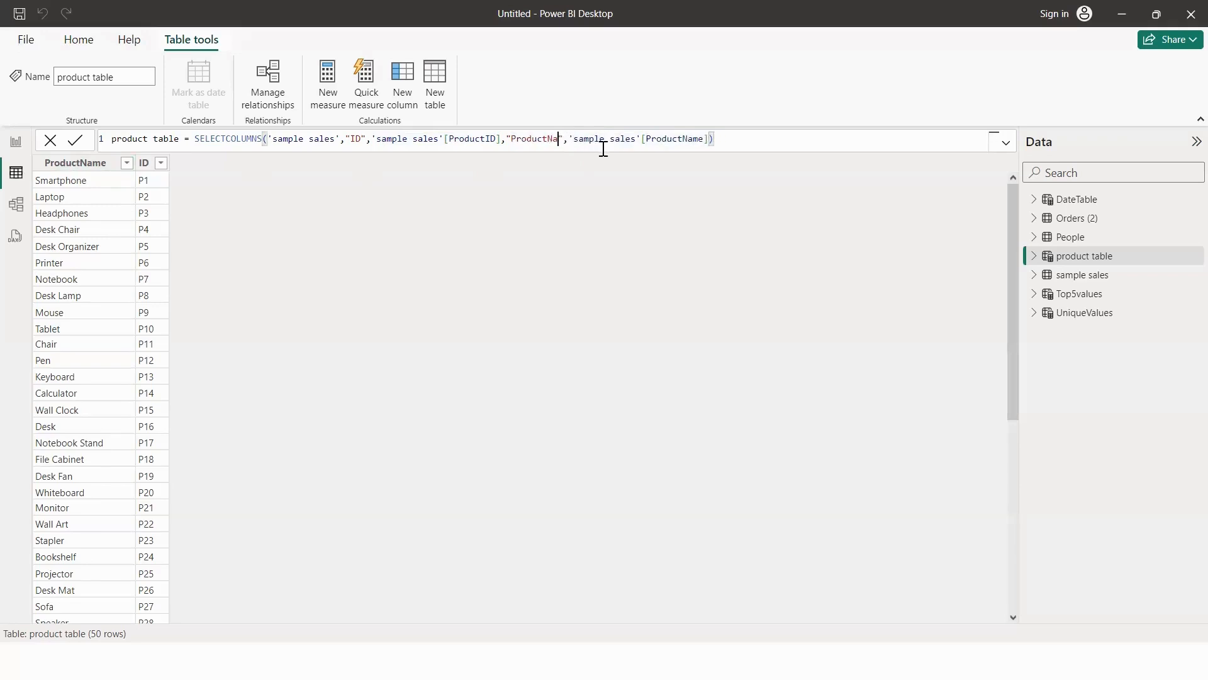
key(Return)
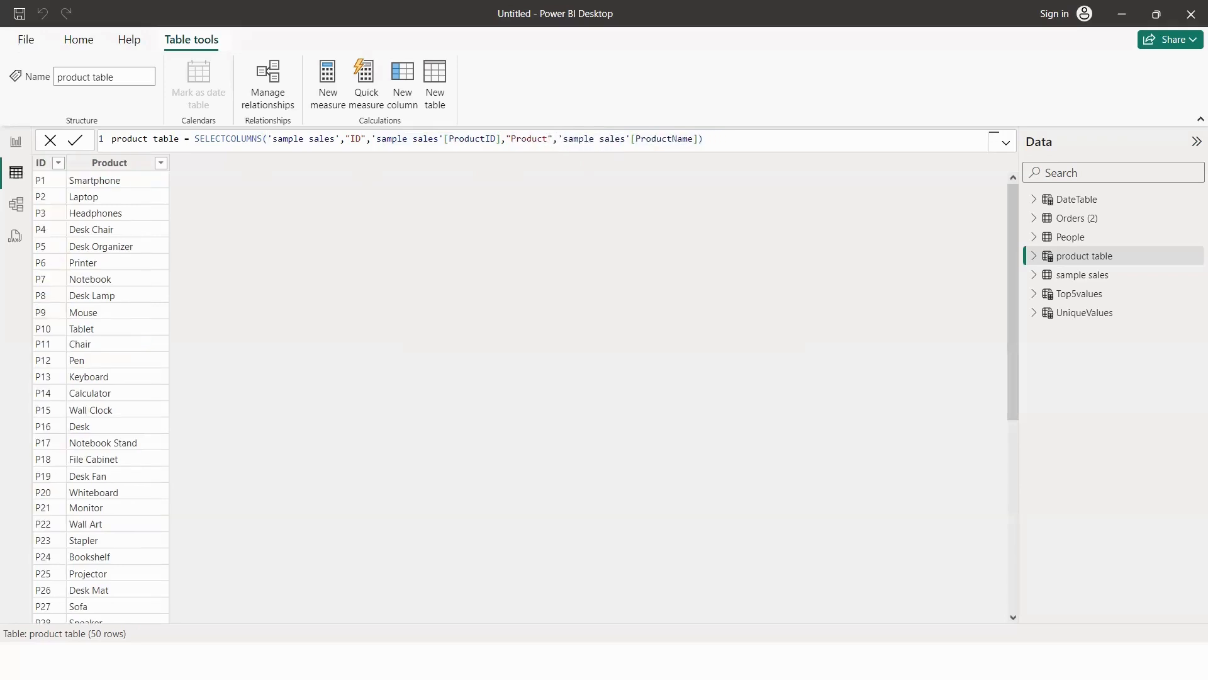